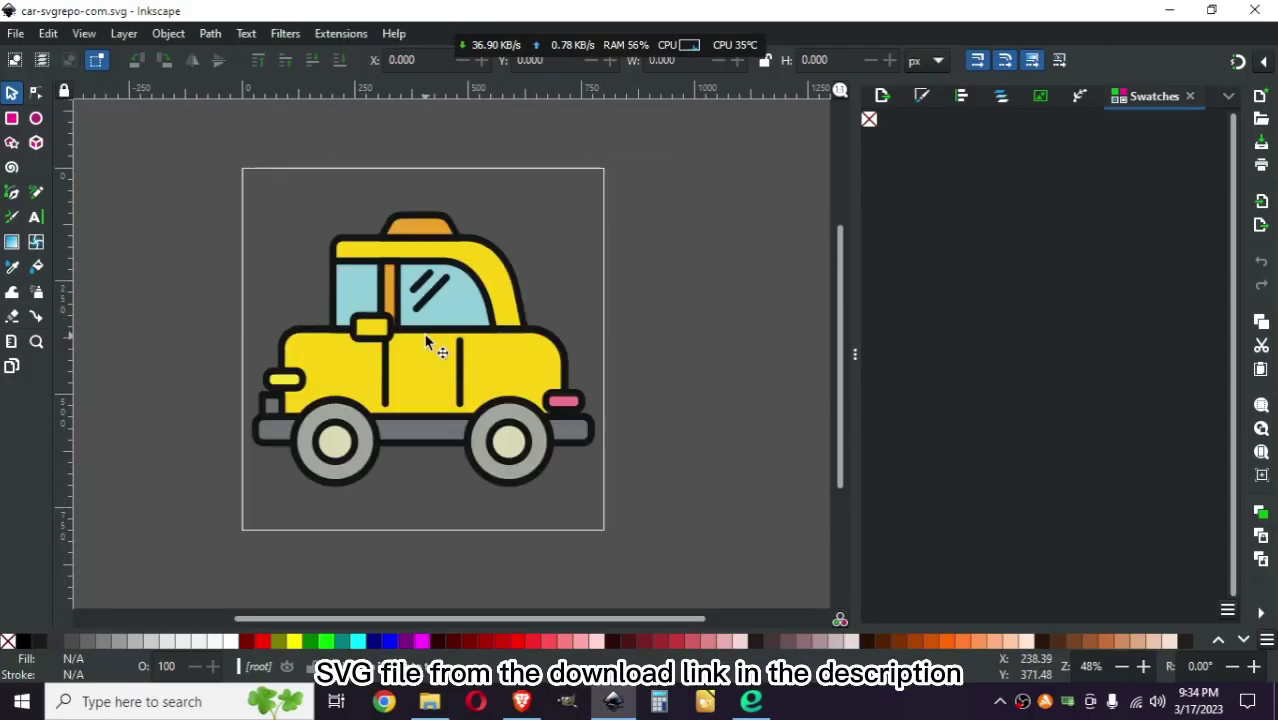
# Step: In Inkscape, remove the stroke from all taxi paths and clear the selection
pyautogui.scroll(-1, 385, 340)
pyautogui.scroll(1, 398, 400)
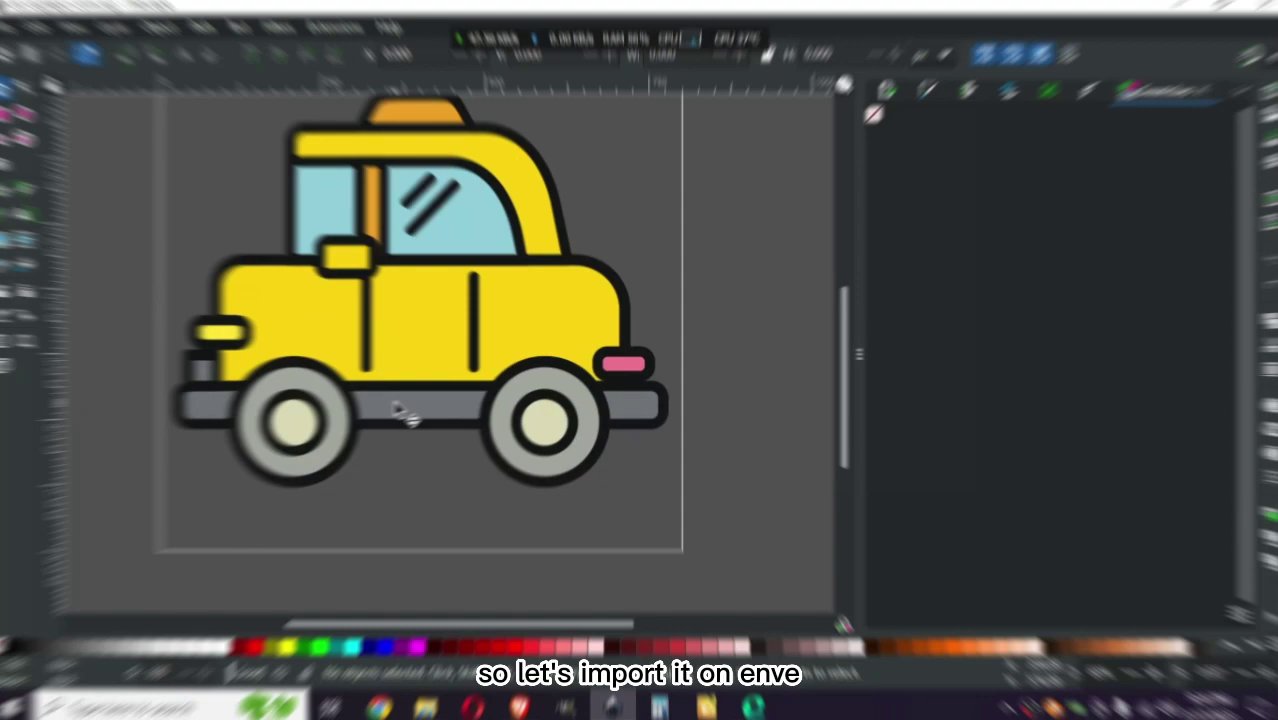
pyautogui.scroll(-2, 605, 212)
pyautogui.scroll(2, 574, 398)
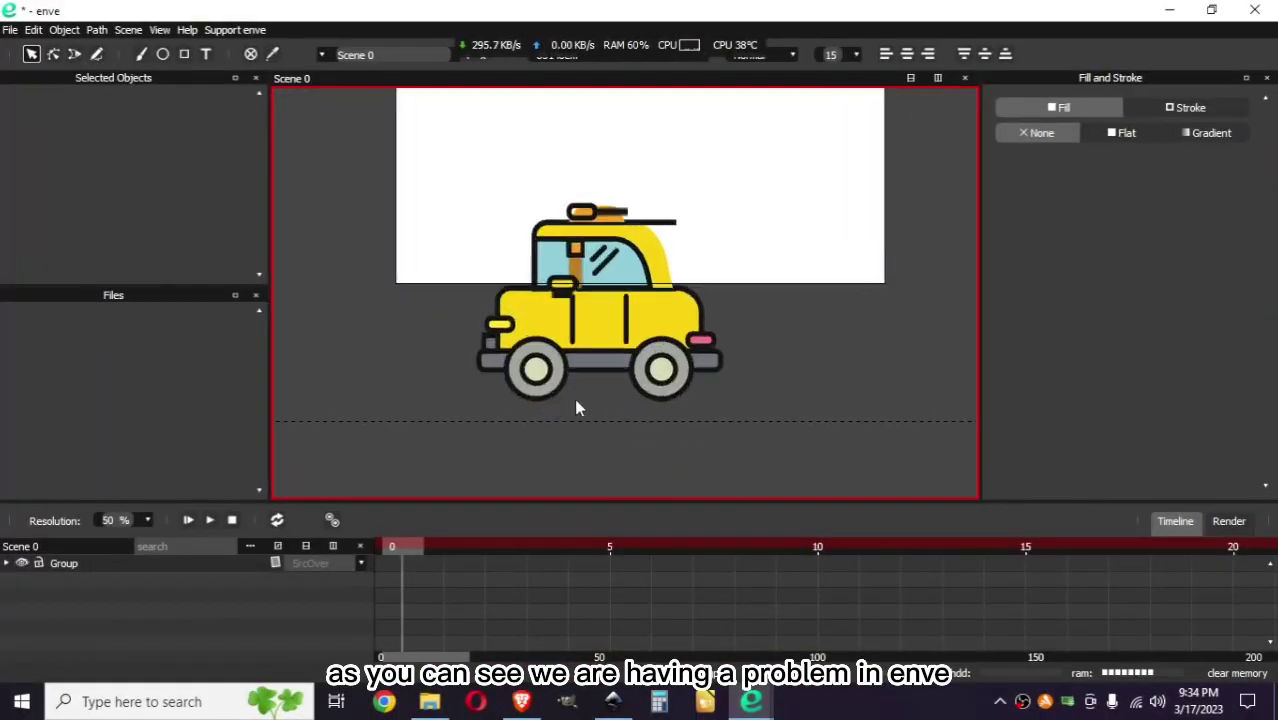
pyautogui.scroll(2, 574, 398)
pyautogui.scroll(2, 574, 398)
pyautogui.scroll(3, 600, 215)
pyautogui.scroll(2, 605, 220)
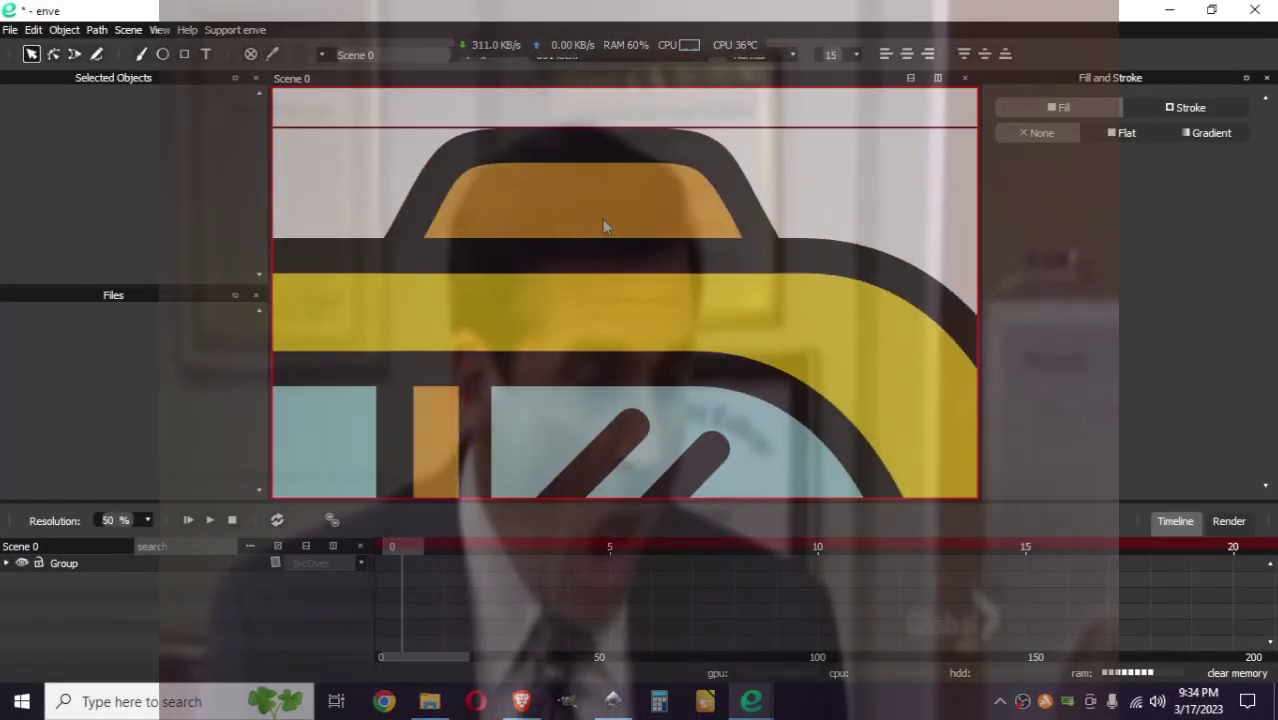
pyautogui.scroll(-5, 605, 220)
pyautogui.scroll(1, 607, 225)
pyautogui.scroll(3, 603, 205)
pyautogui.scroll(2, 599, 191)
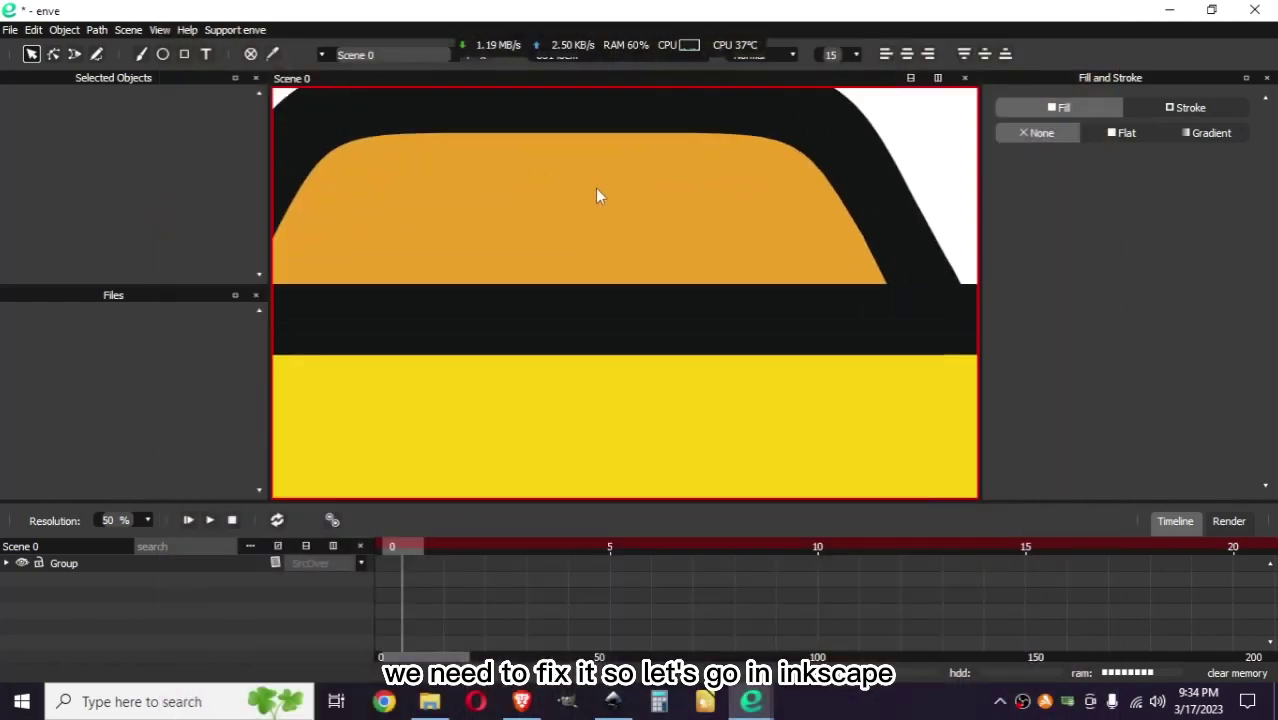
pyautogui.scroll(-2, 597, 197)
pyautogui.scroll(-4, 586, 210)
pyautogui.scroll(-2, 584, 205)
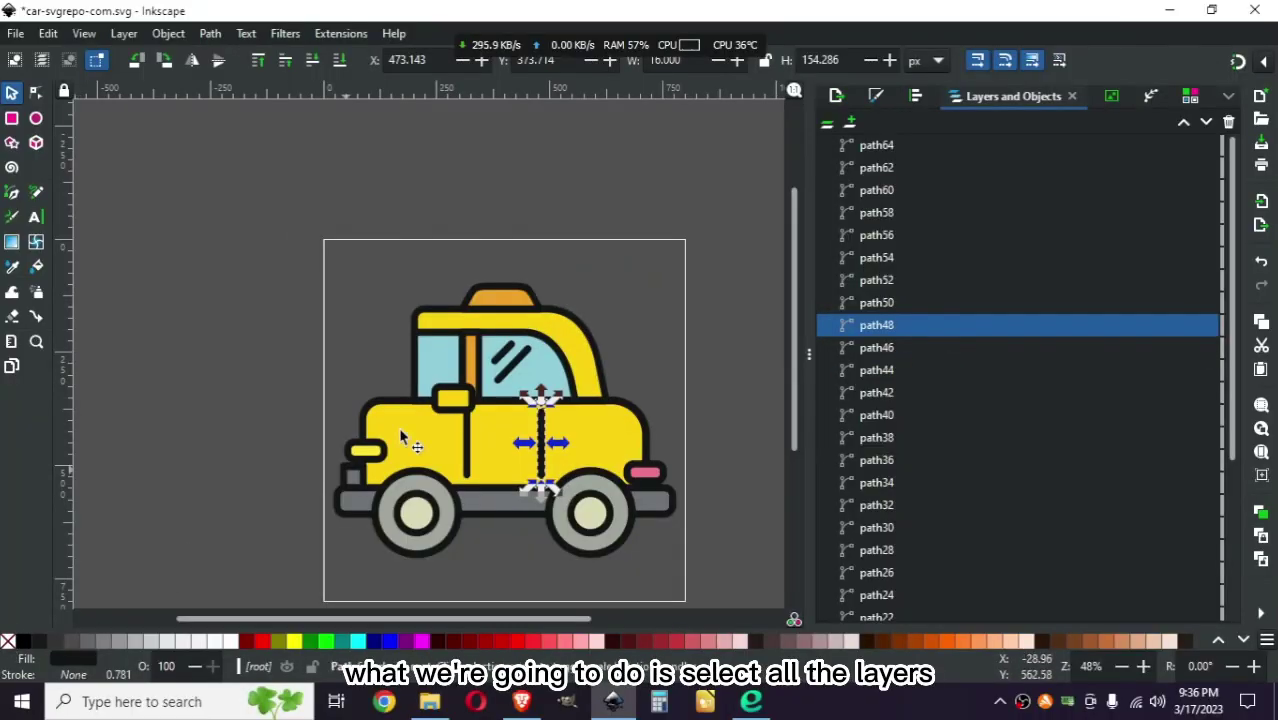
pyautogui.scroll(-1, 425, 421)
pyautogui.moveTo(360, 268); pyautogui.dragTo(687, 549)
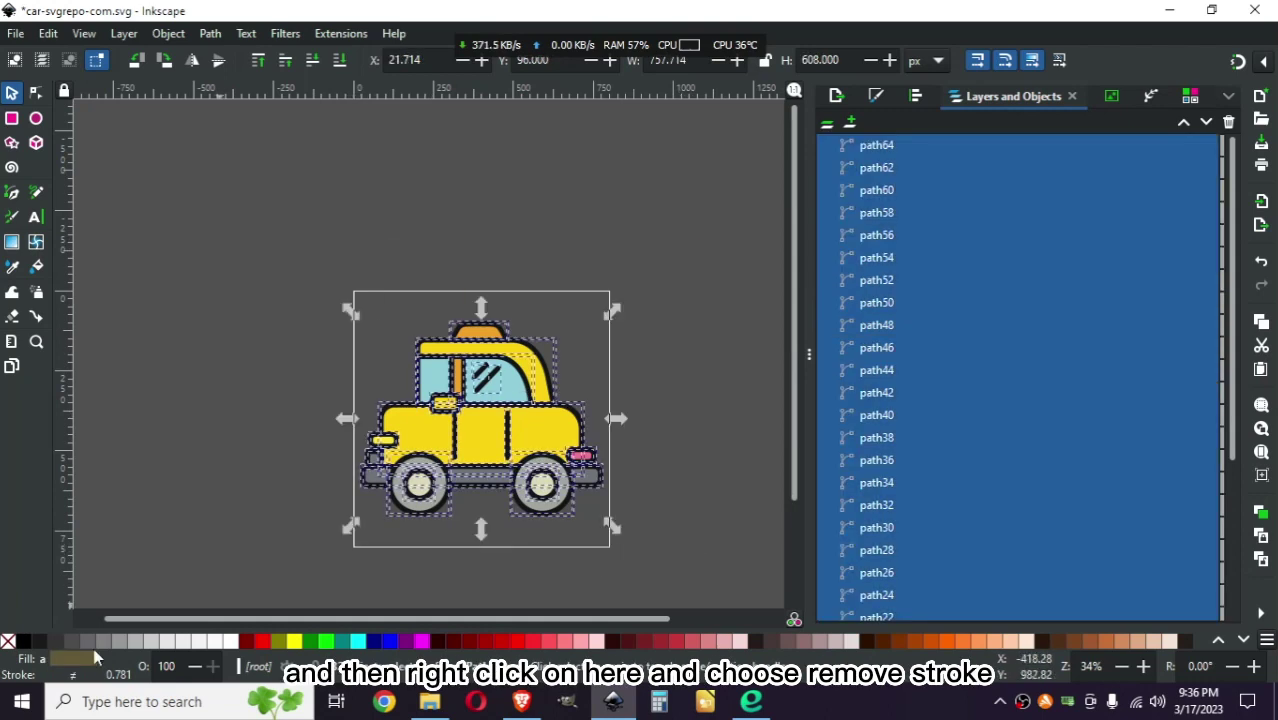
pyautogui.rightClick(72, 680)
pyautogui.click(100, 660)
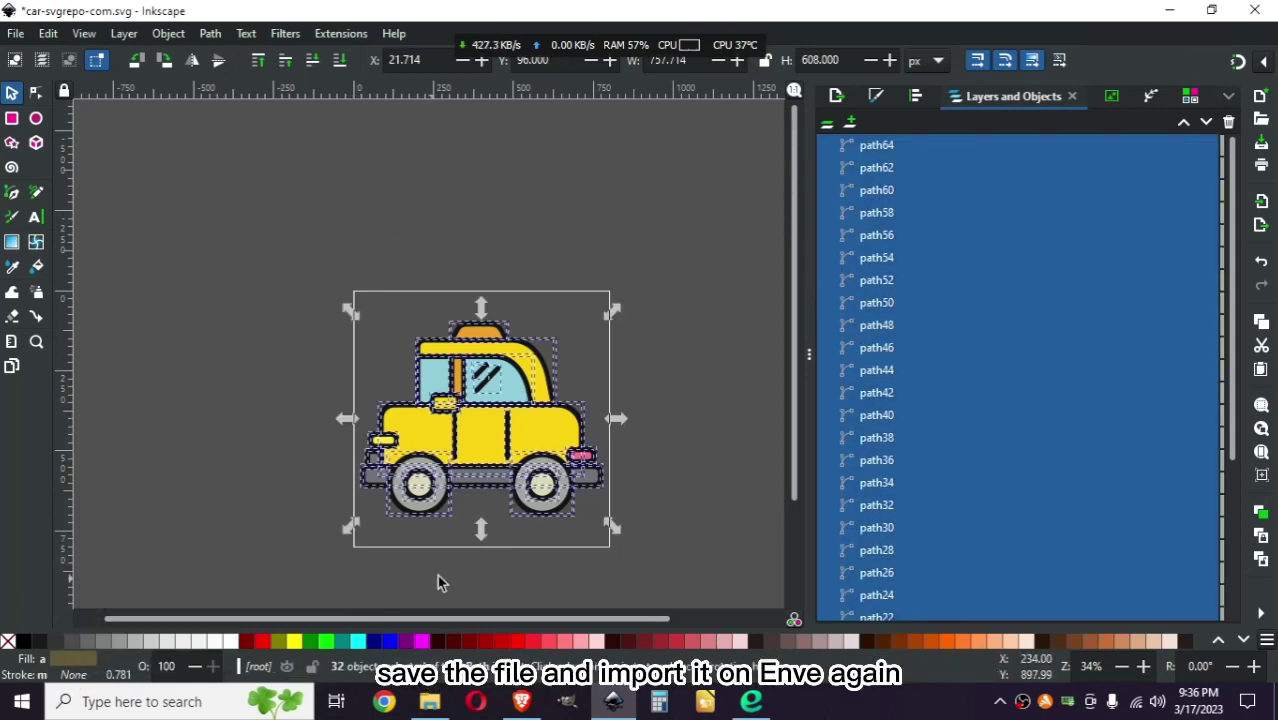
pyautogui.click(467, 577)
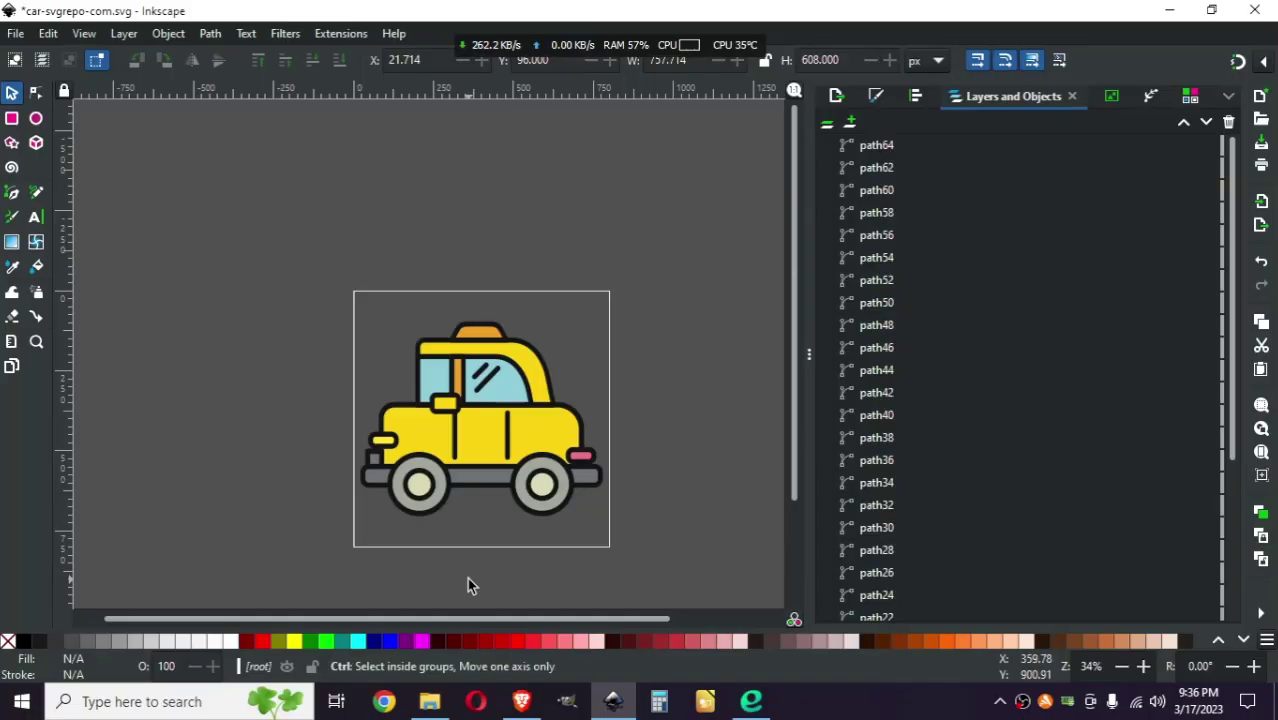
# Step: Save the stroke-free taxi drawing in Inkscape
pyautogui.hotkey('ctrl', 's')
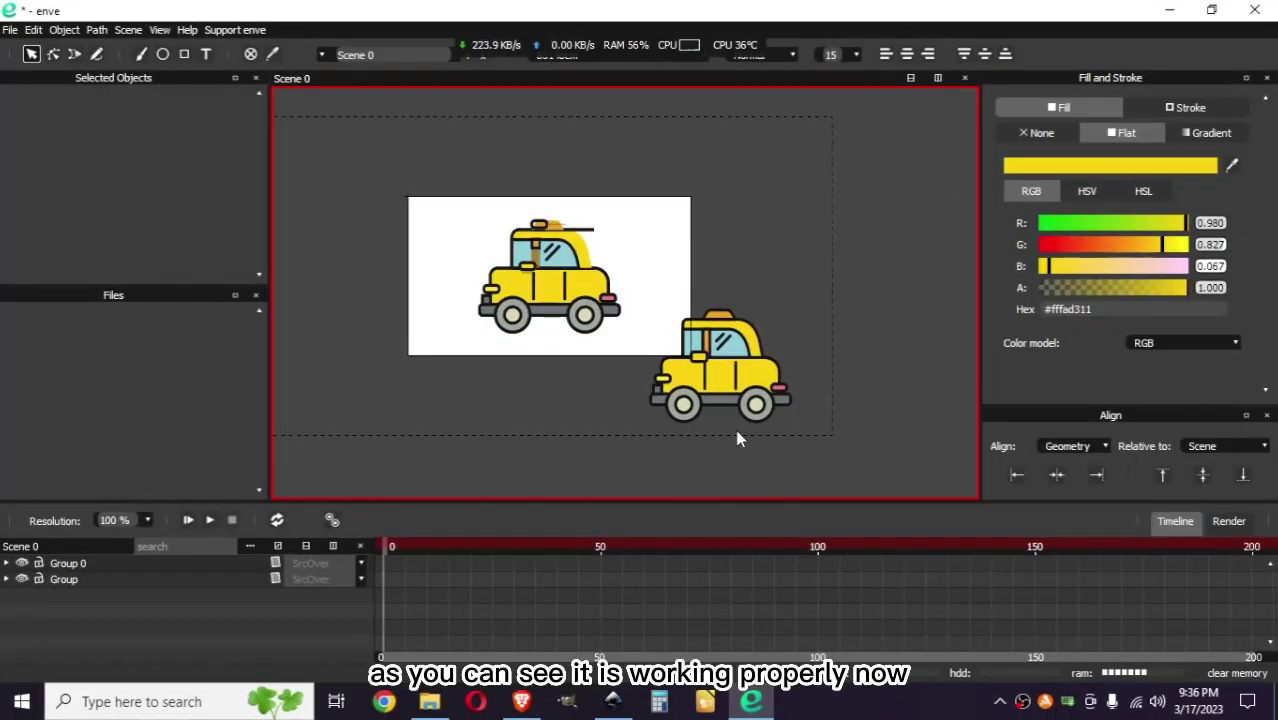
pyautogui.scroll(3, 789, 365)
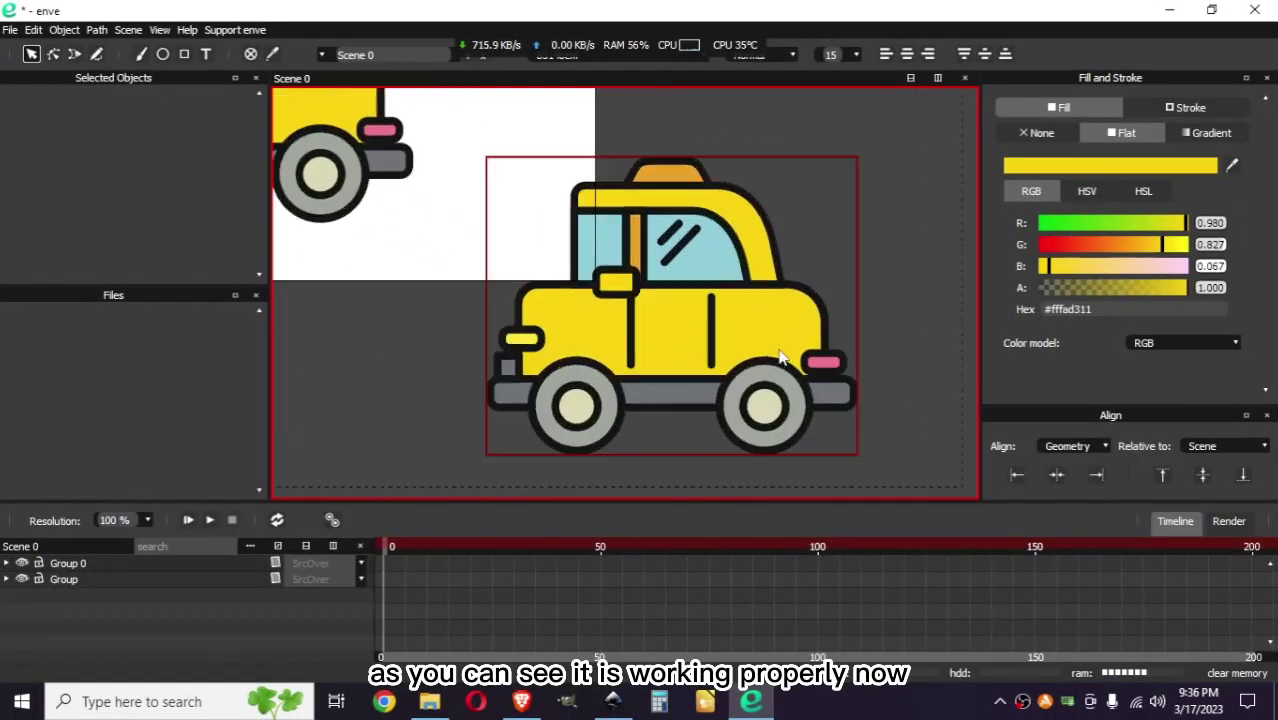
pyautogui.scroll(-3, 951, 435)
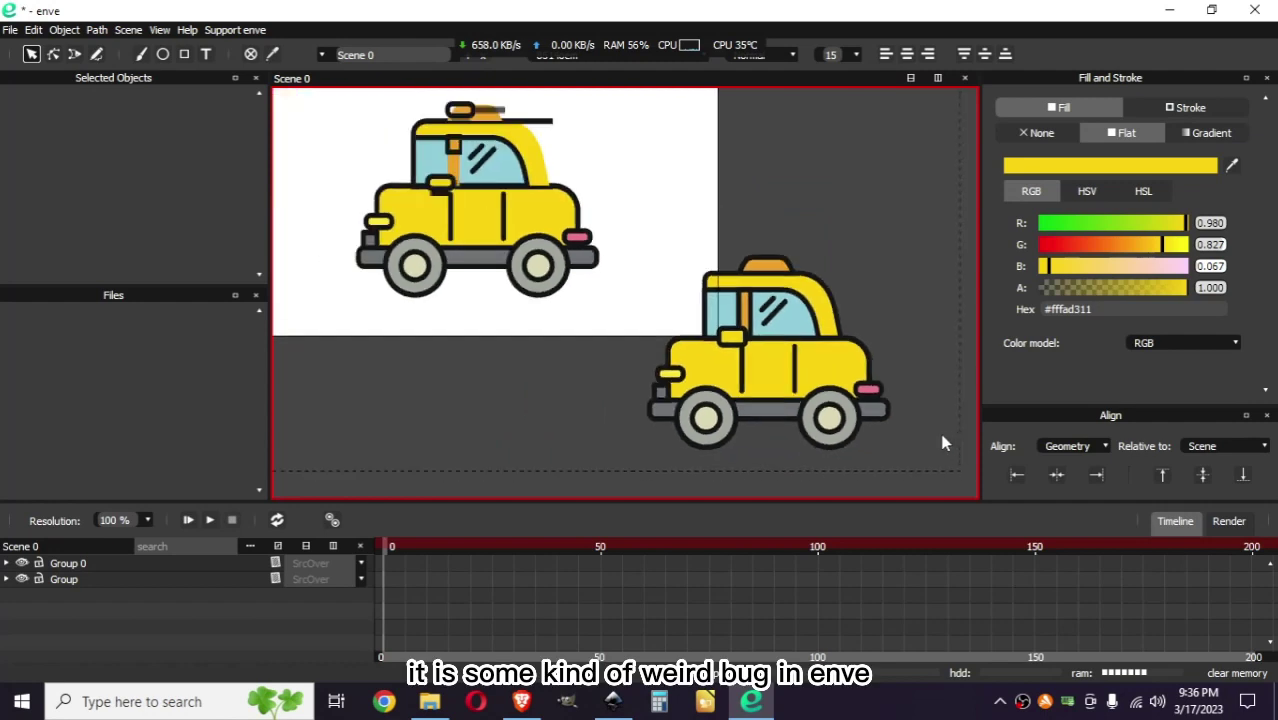
# Step: In enve, move the imported stroke-free taxi up and left into place
pyautogui.moveTo(912, 273); pyautogui.dragTo(1040, 484)
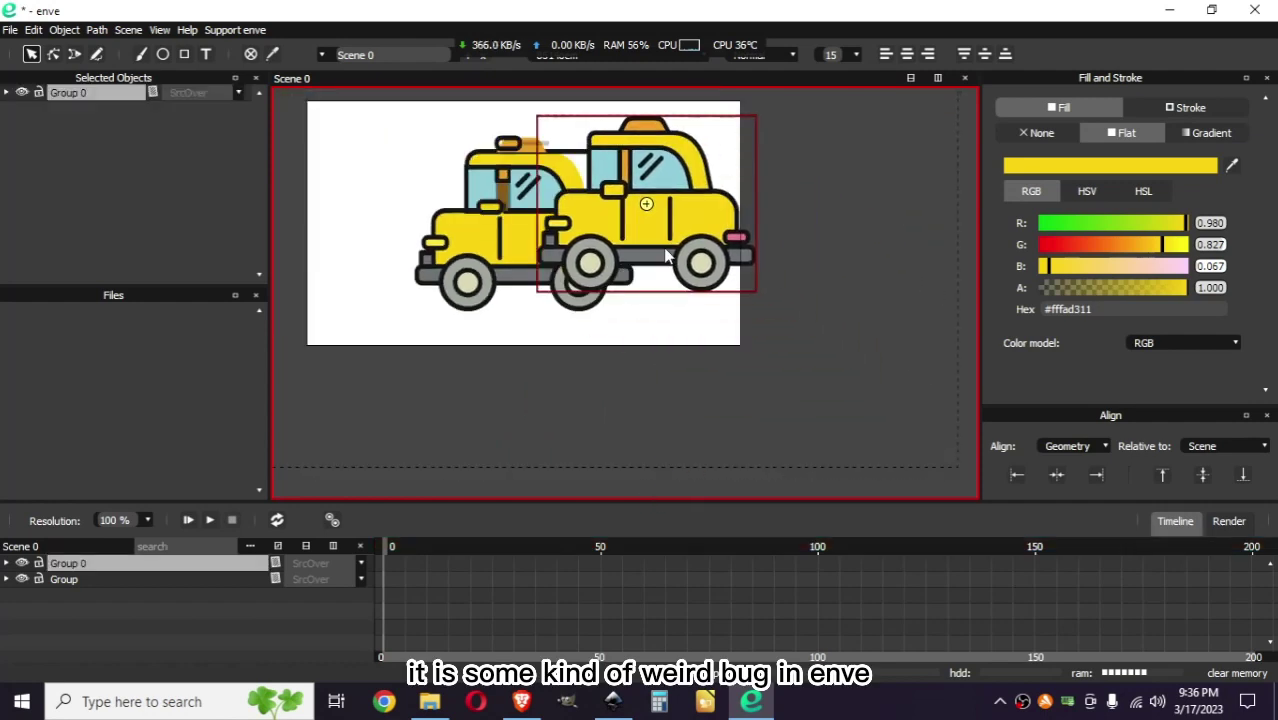
pyautogui.scroll(-2, 956, 408)
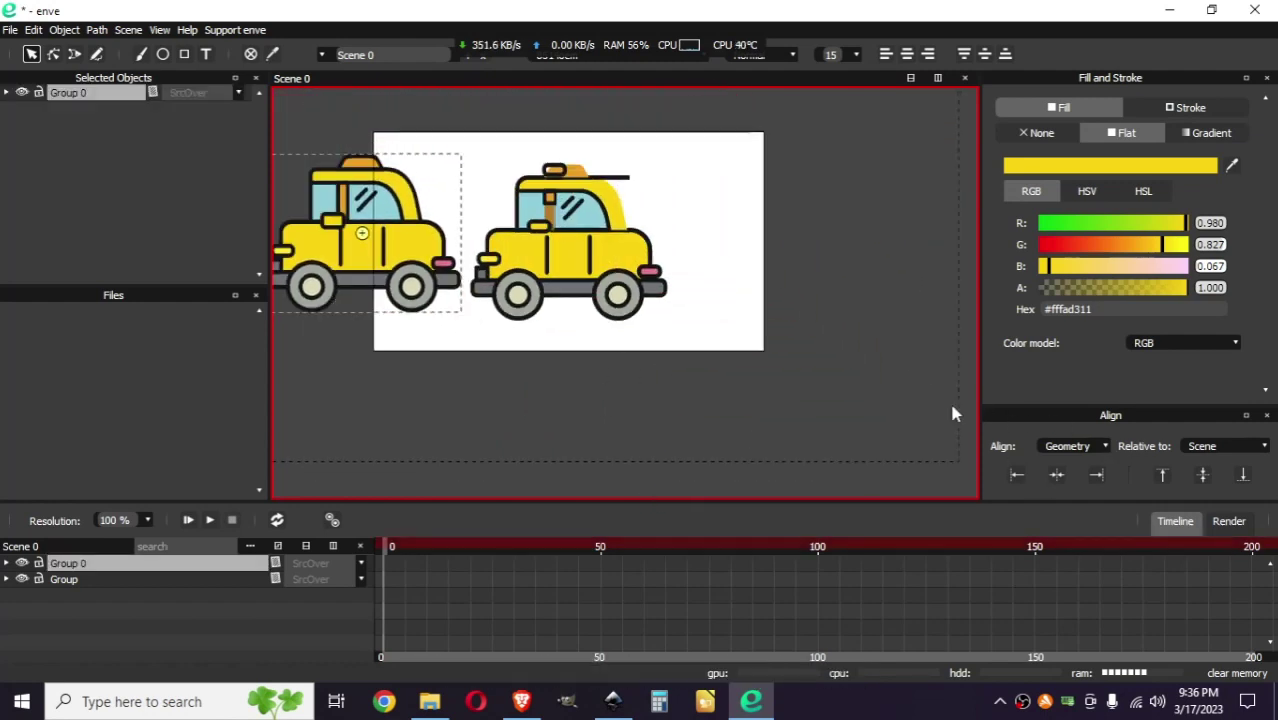
pyautogui.scroll(-2, 585, 388)
pyautogui.scroll(3, 542, 402)
pyautogui.scroll(2, 617, 408)
pyautogui.click(617, 408)
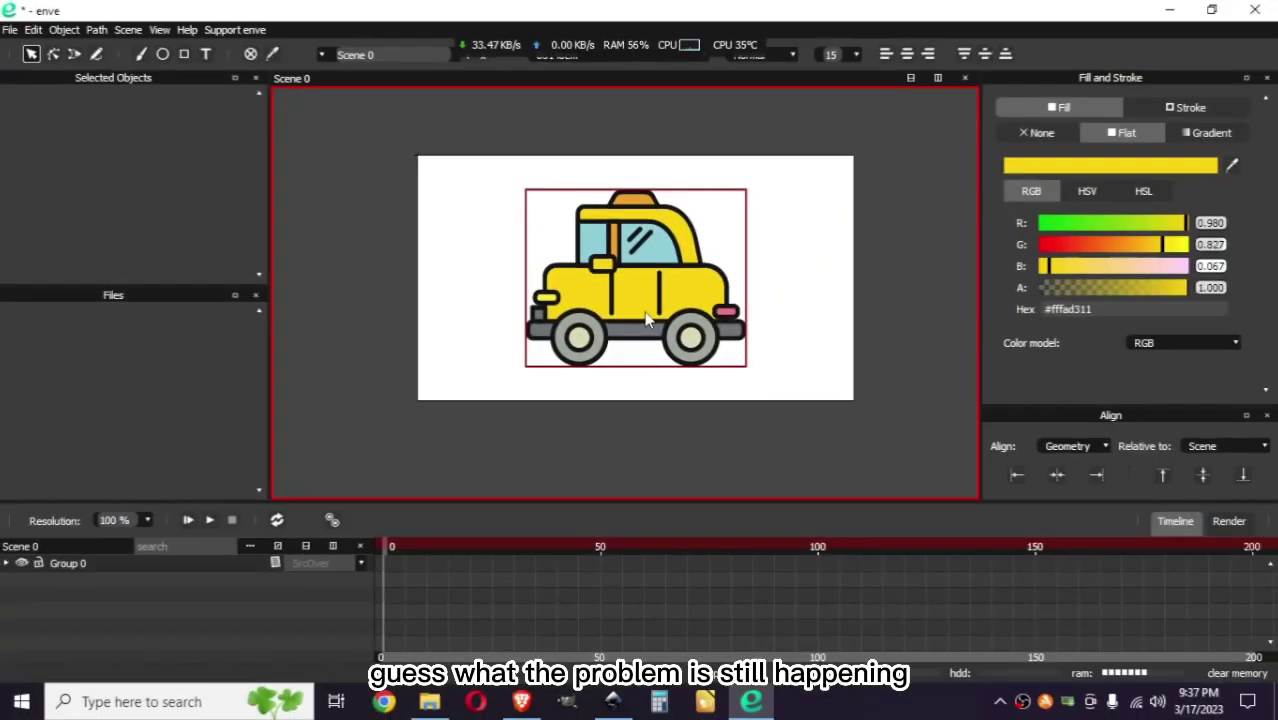
# Step: Show the scene at full size and zoom to inspect it
pyautogui.press('1')
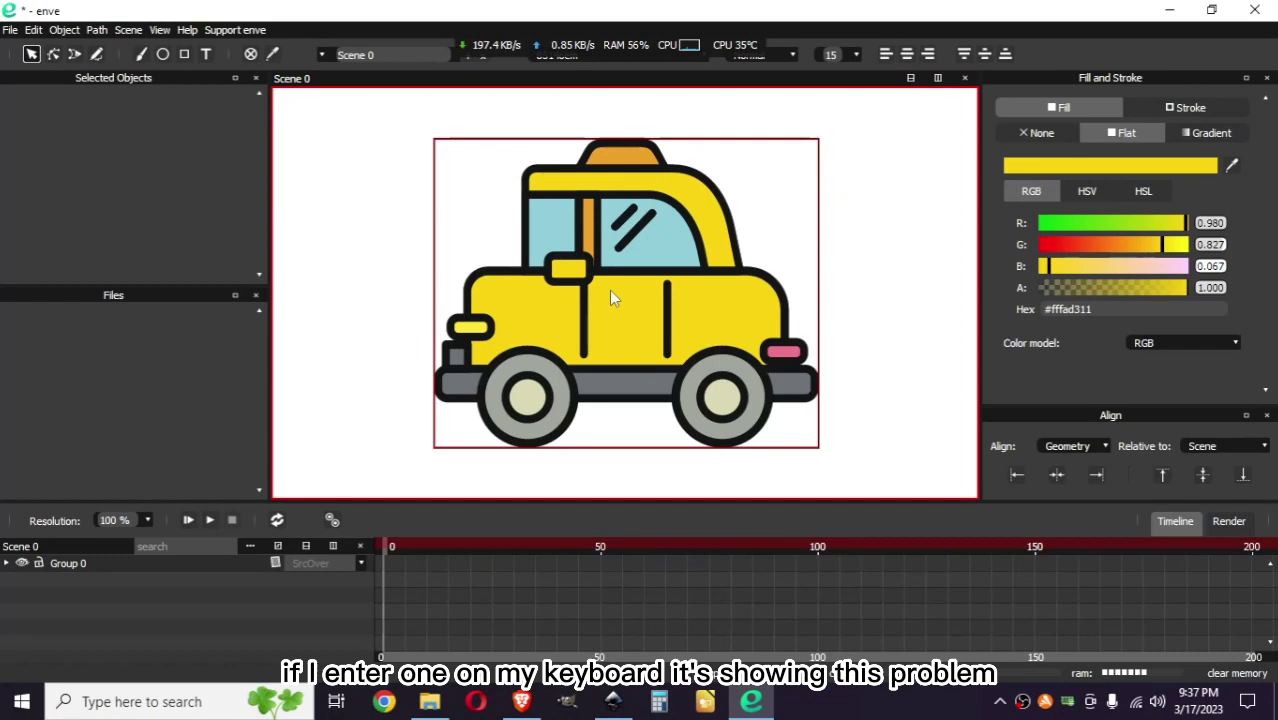
pyautogui.scroll(-1, 613, 298)
pyautogui.scroll(2, 613, 298)
pyautogui.scroll(-1, 611, 294)
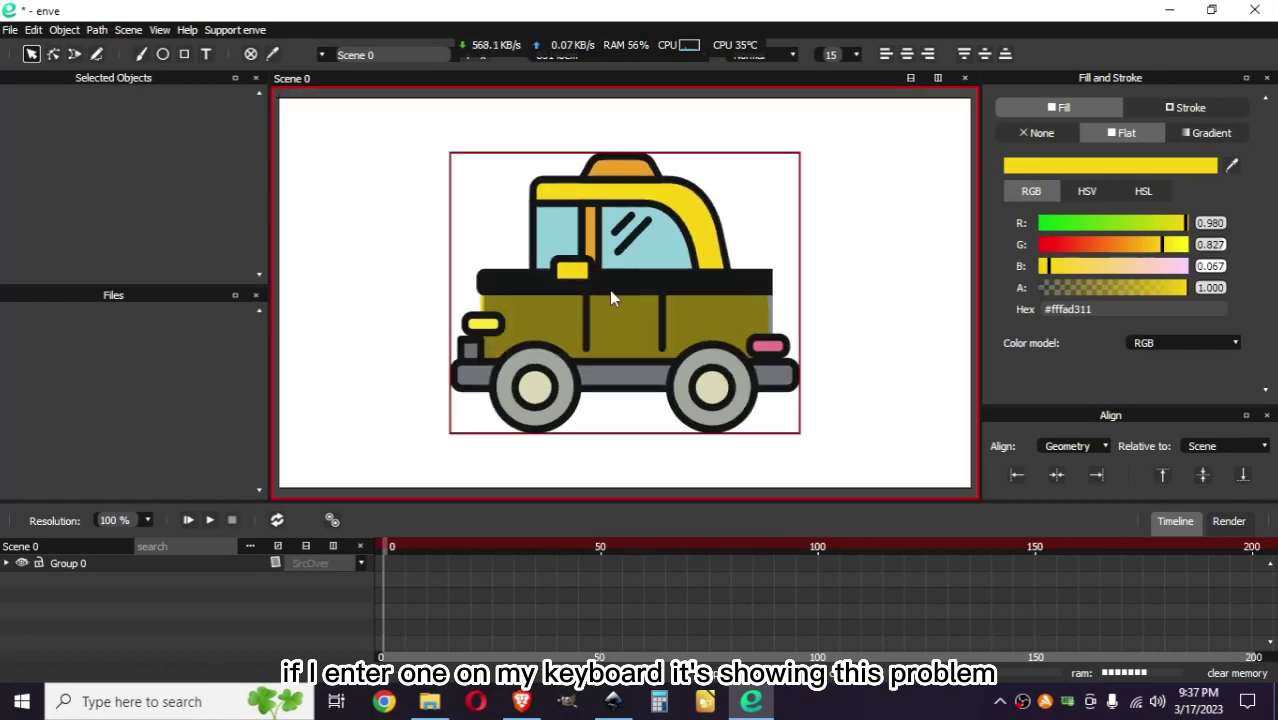
pyautogui.scroll(1, 611, 294)
pyautogui.scroll(-1, 611, 294)
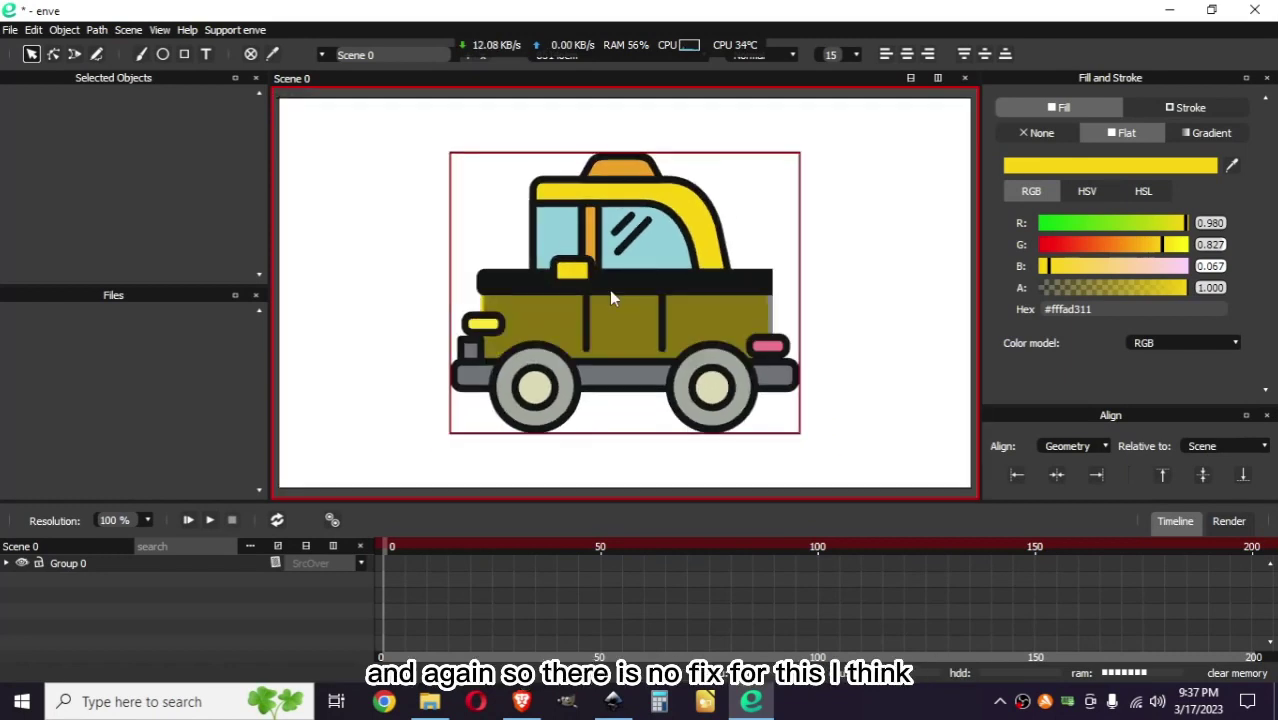
pyautogui.scroll(9, 611, 294)
pyautogui.scroll(-5, 611, 297)
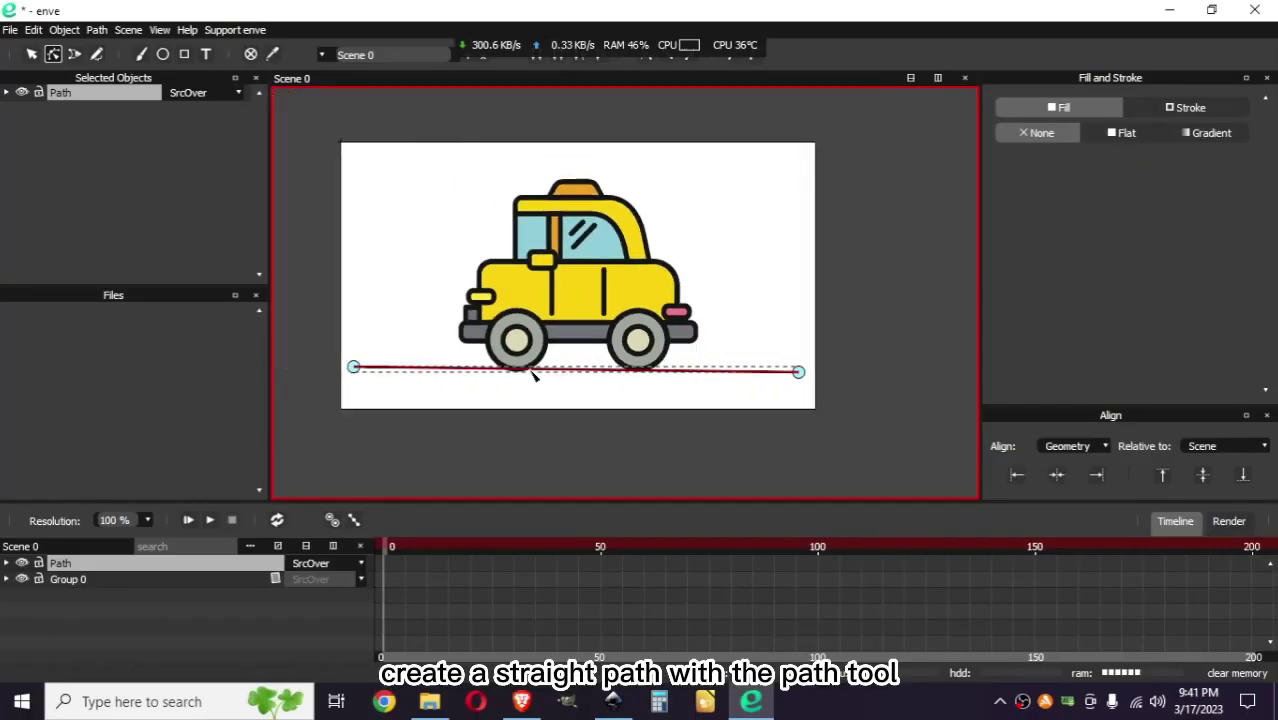
# Step: Level the road line's left end, then increase and keyframe the sub-path max length
pyautogui.moveTo(347, 366); pyautogui.dragTo(348, 373)
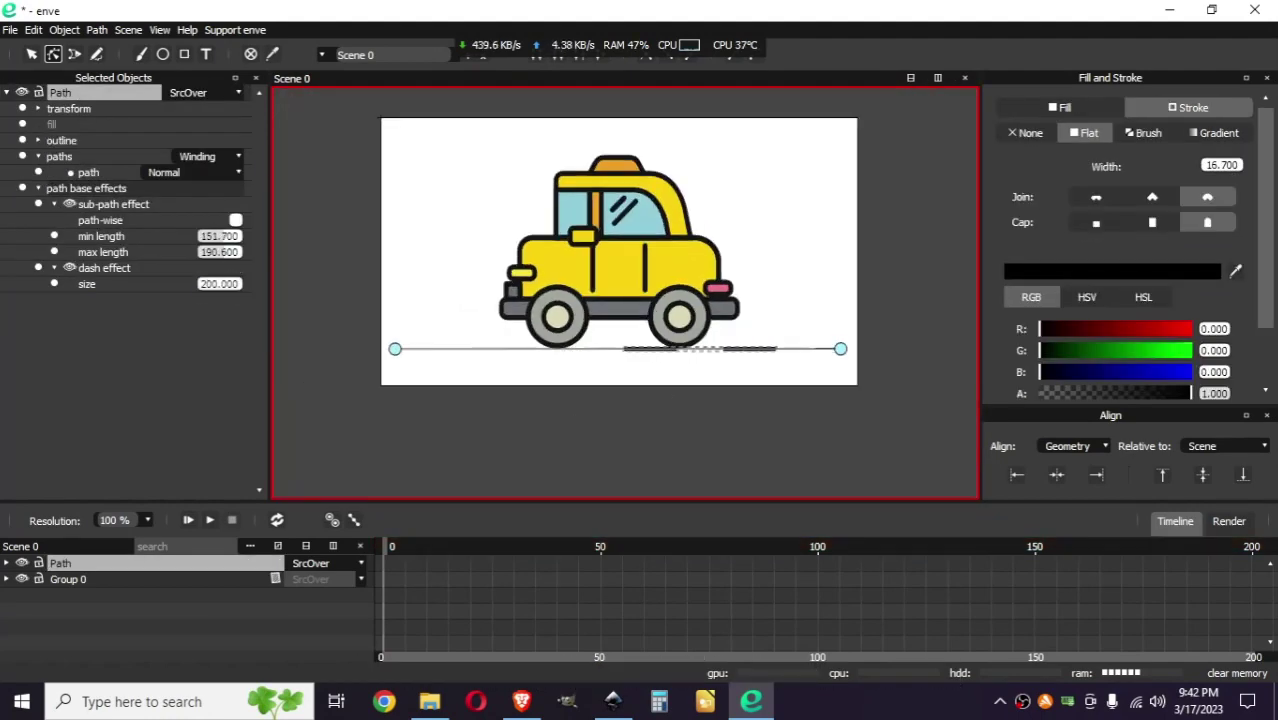
pyautogui.moveTo(212, 256); pyautogui.dragTo(260, 256)
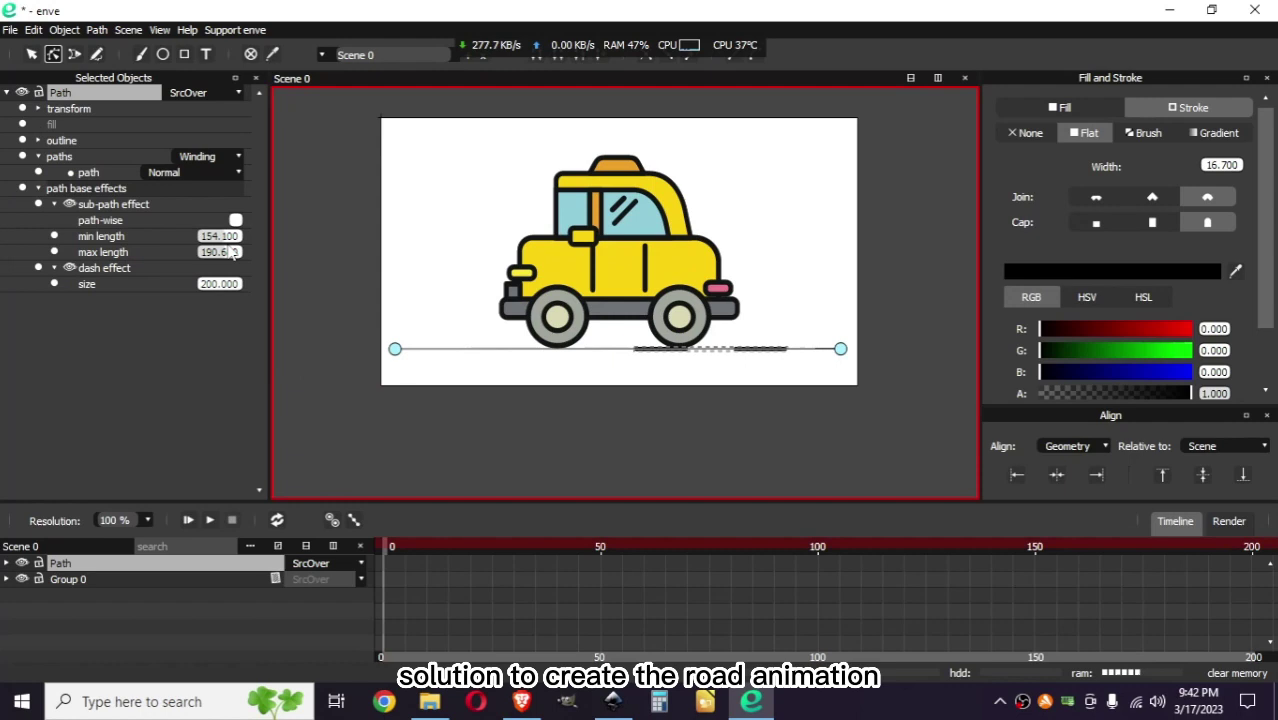
pyautogui.click(54, 236)
pyautogui.click(55, 253)
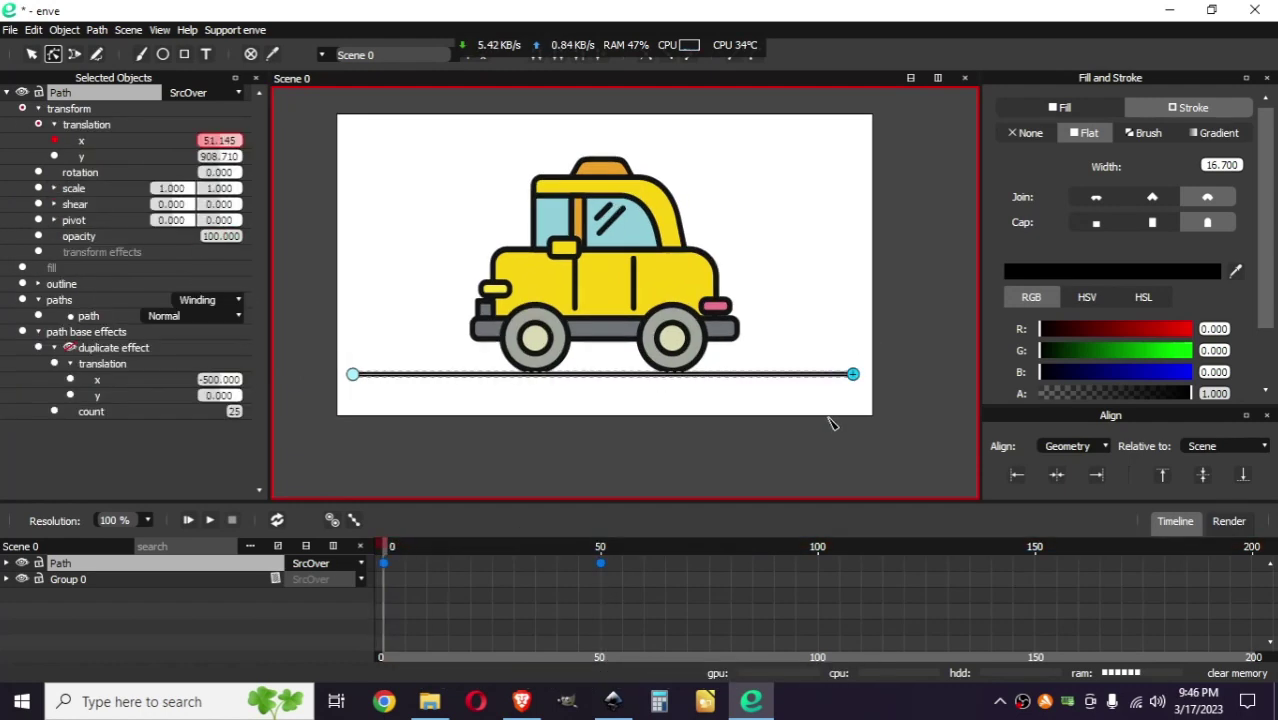
# Step: Reposition the road line's right endpoint with G to set the segment length
pyautogui.press('g')
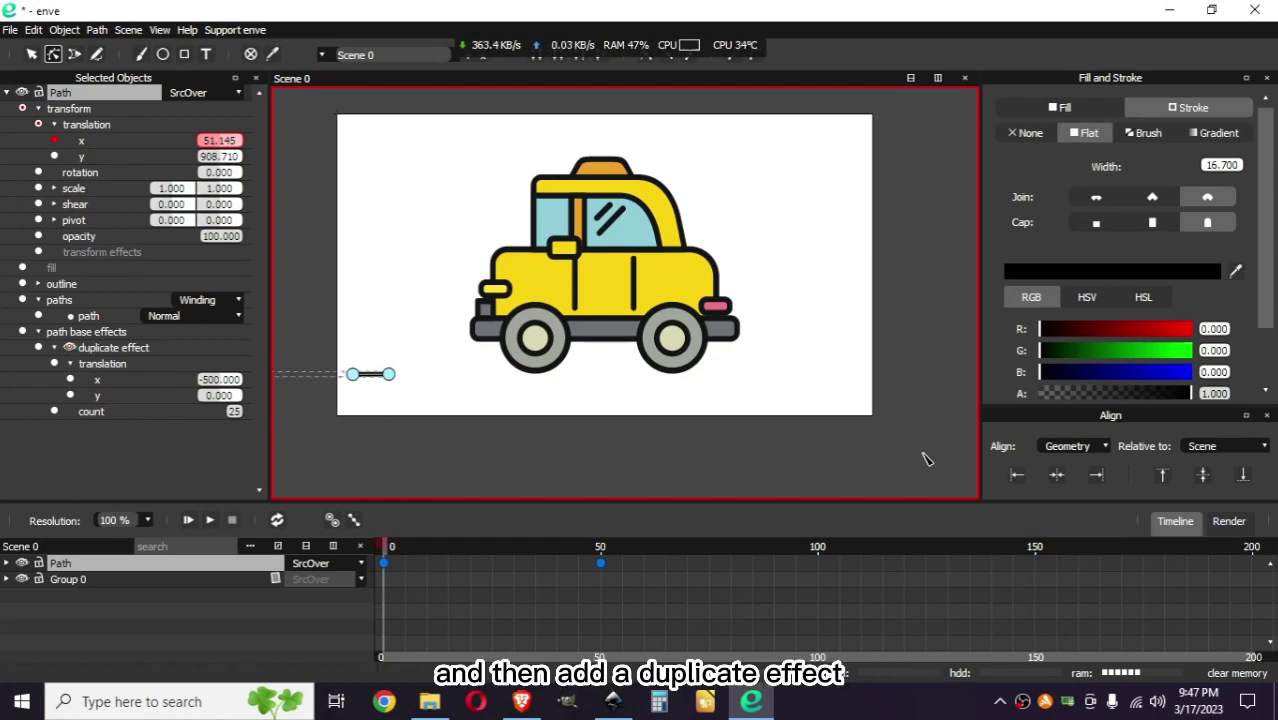
pyautogui.scroll(-5, 880, 450)
pyautogui.scroll(4, 827, 441)
pyautogui.scroll(1, 826, 447)
pyautogui.scroll(1, 754, 440)
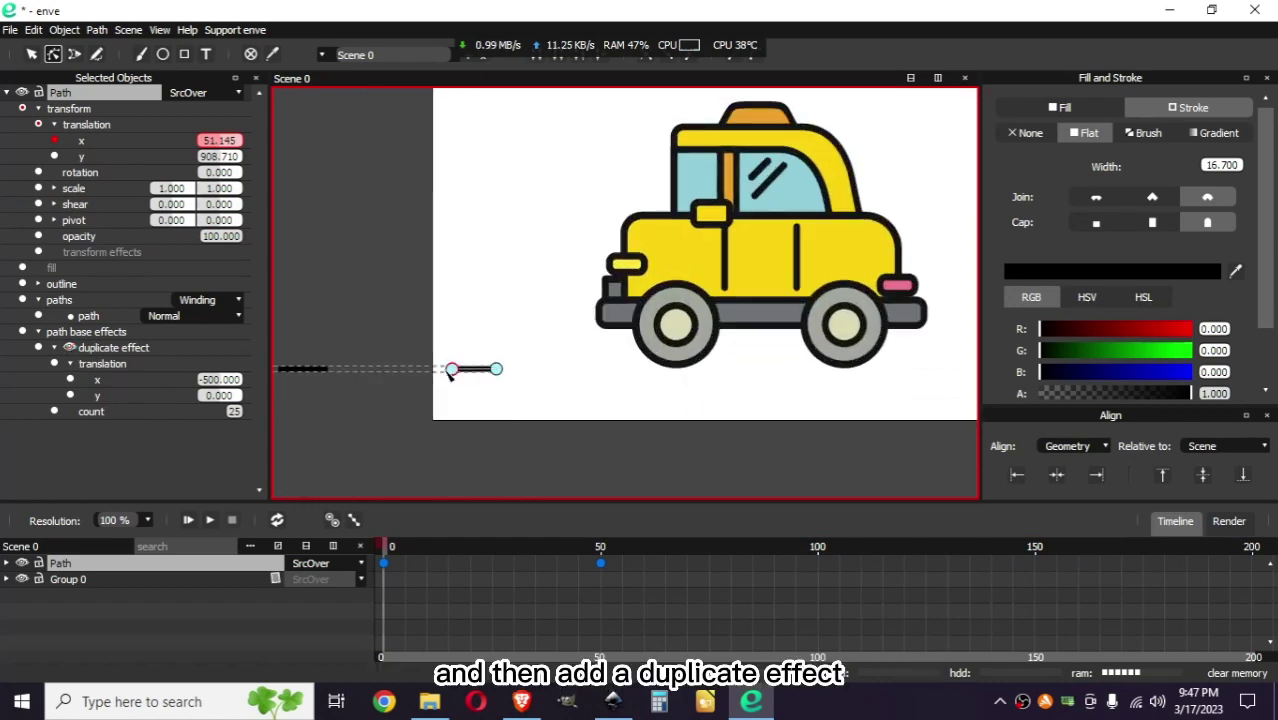
pyautogui.press('g')
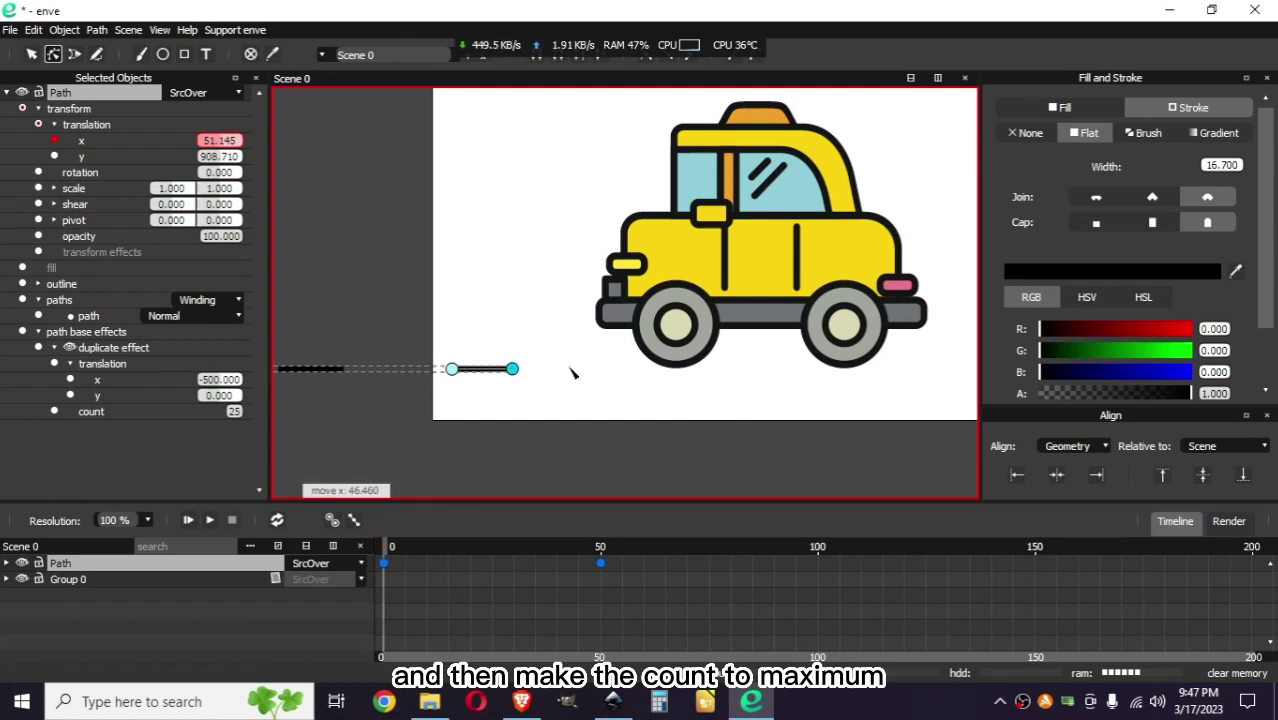
pyautogui.click(600, 378)
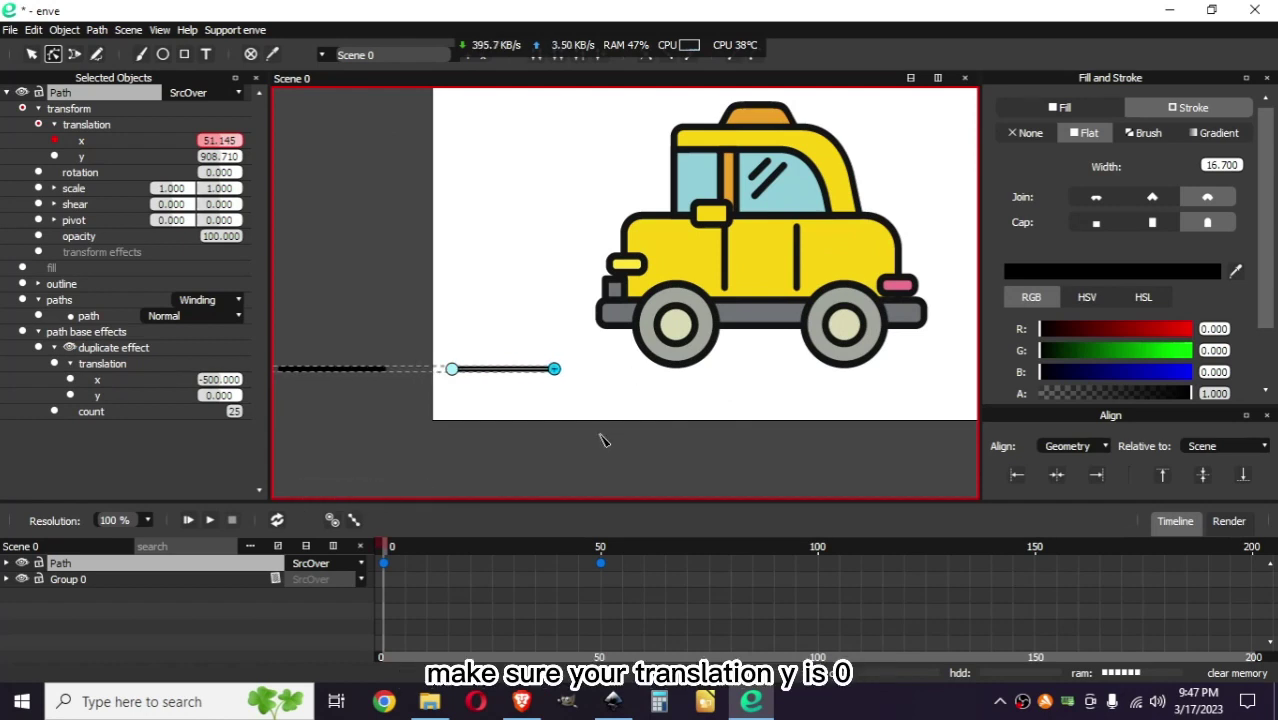
pyautogui.scroll(-3, 603, 440)
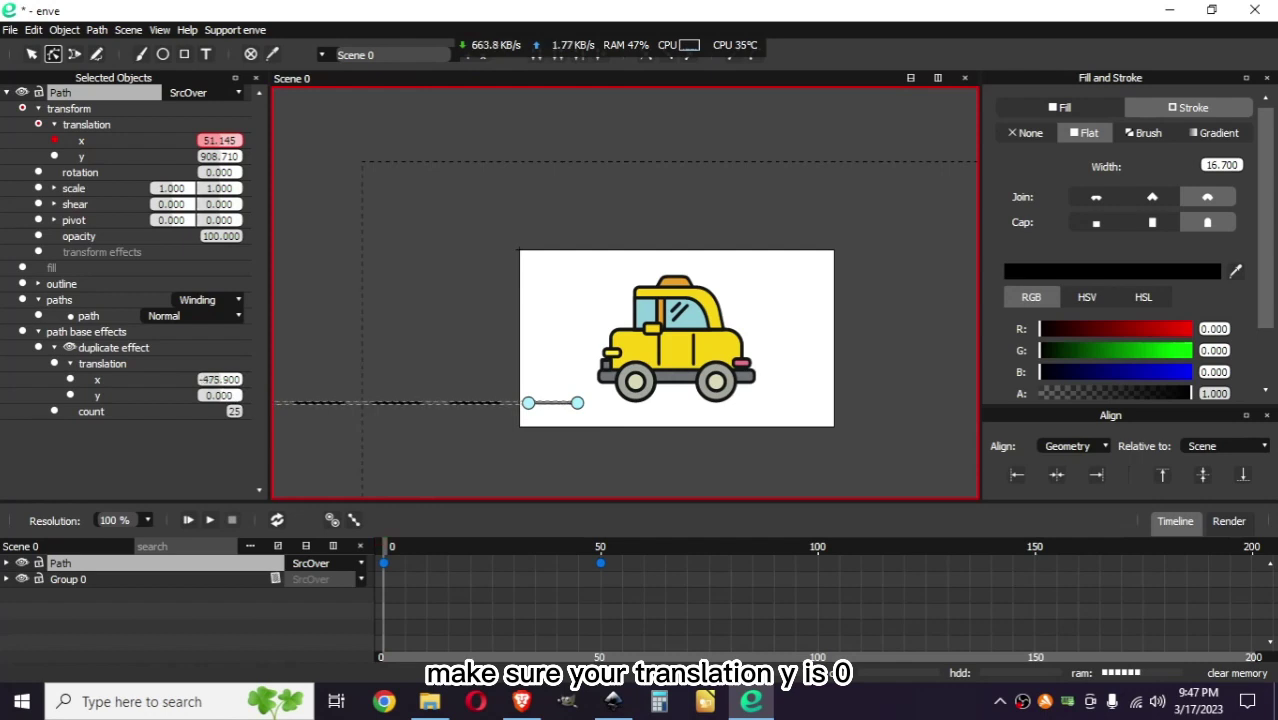
# Step: Slide the dashed road to the right and preview its animation
pyautogui.click(32, 56)
pyautogui.press('g')
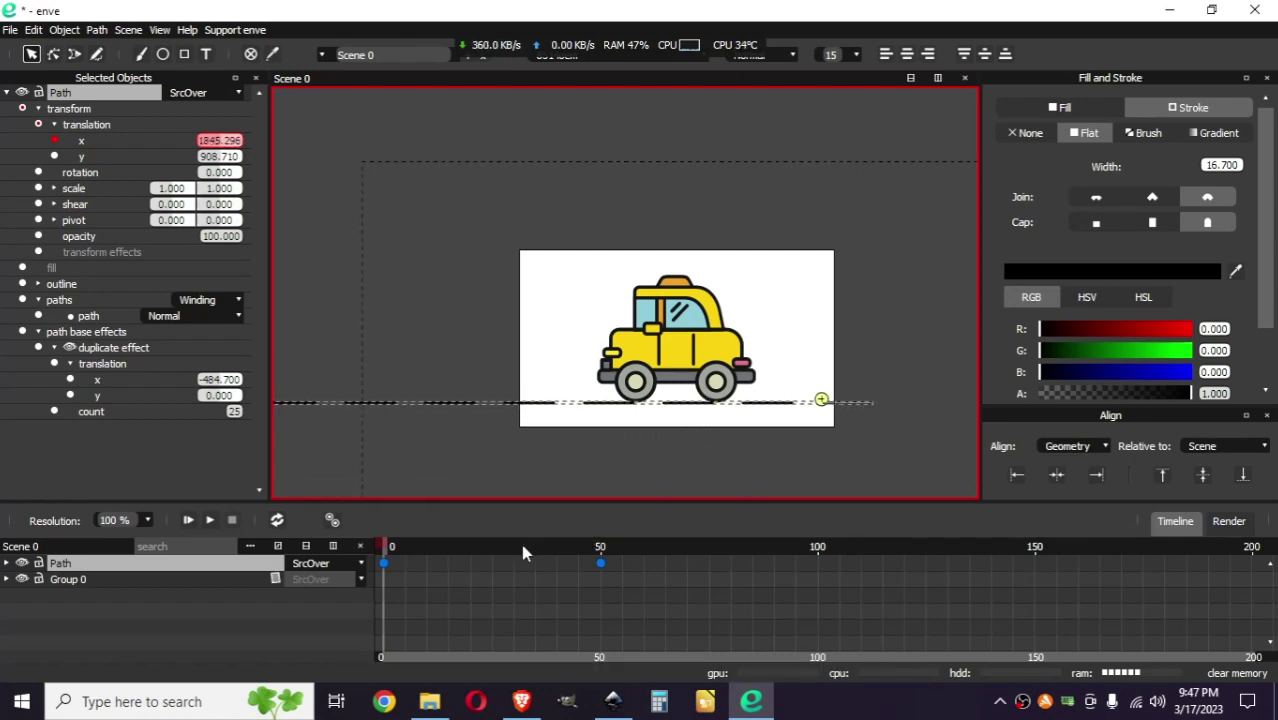
pyautogui.moveTo(521, 553); pyautogui.dragTo(590, 552)
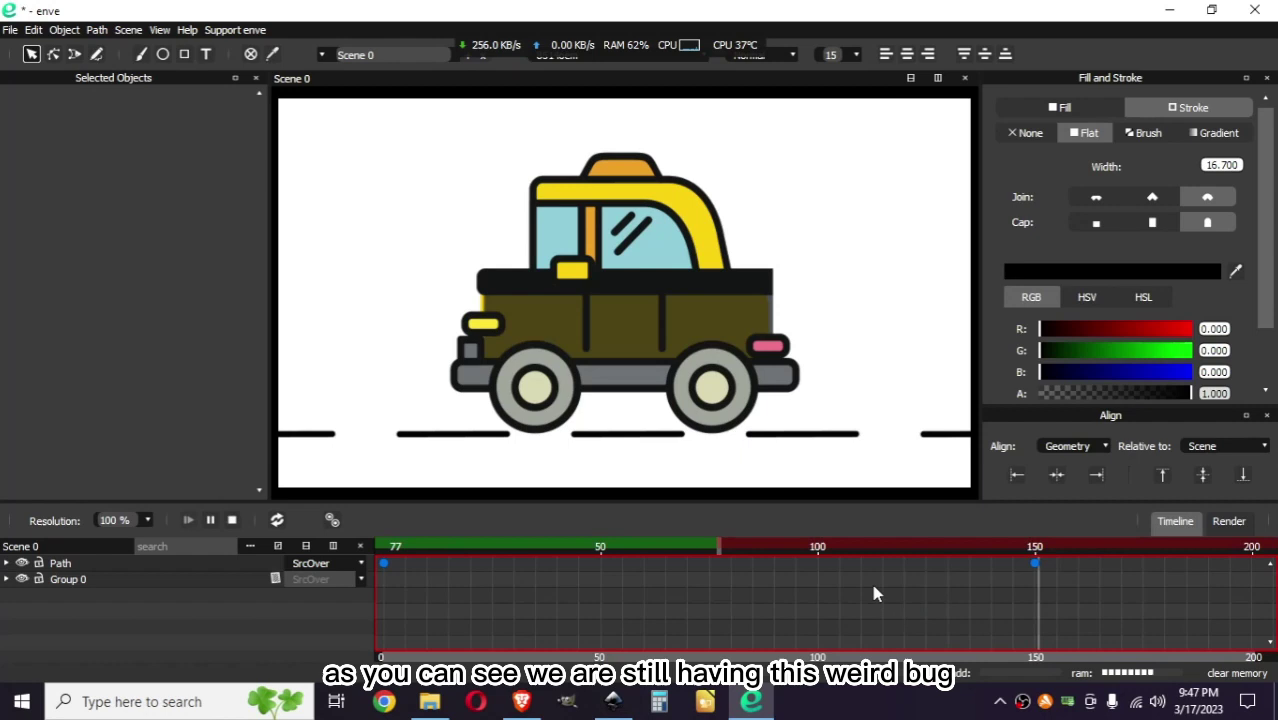
pyautogui.click(185, 562)
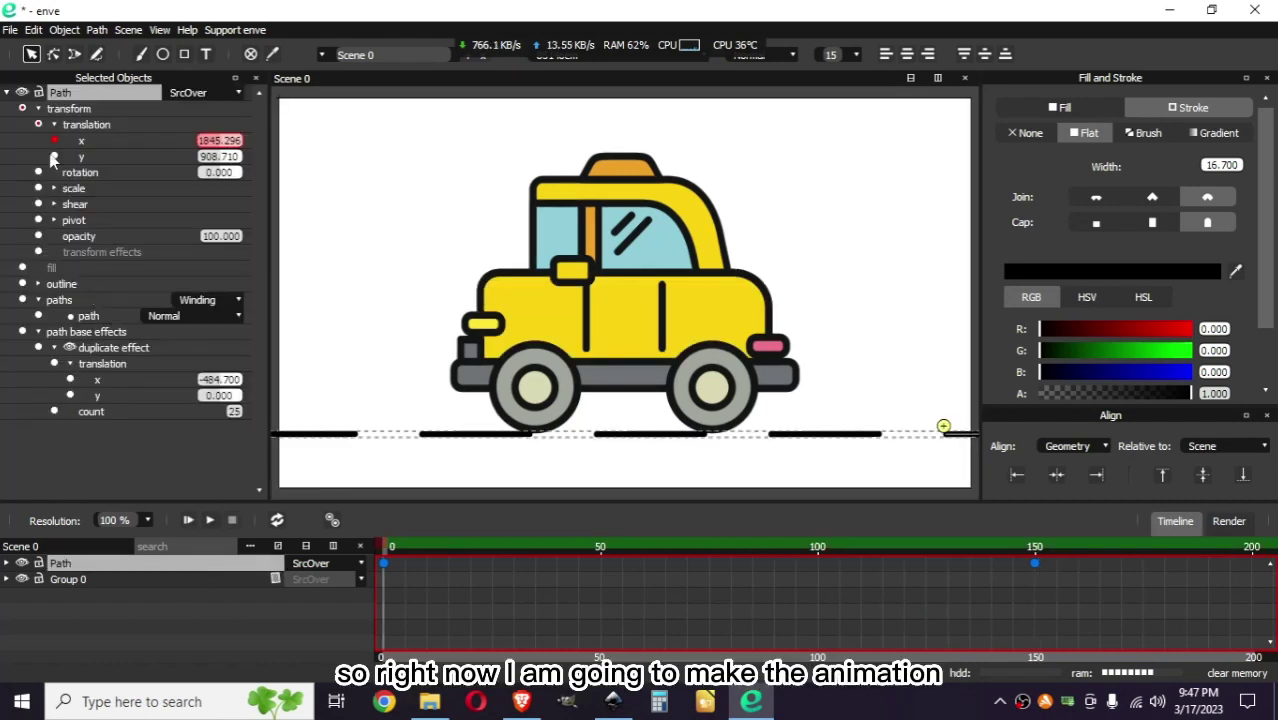
# Step: Show the Path layer's x translation curve in graph view
pyautogui.moveTo(381, 505); pyautogui.dragTo(381, 356)
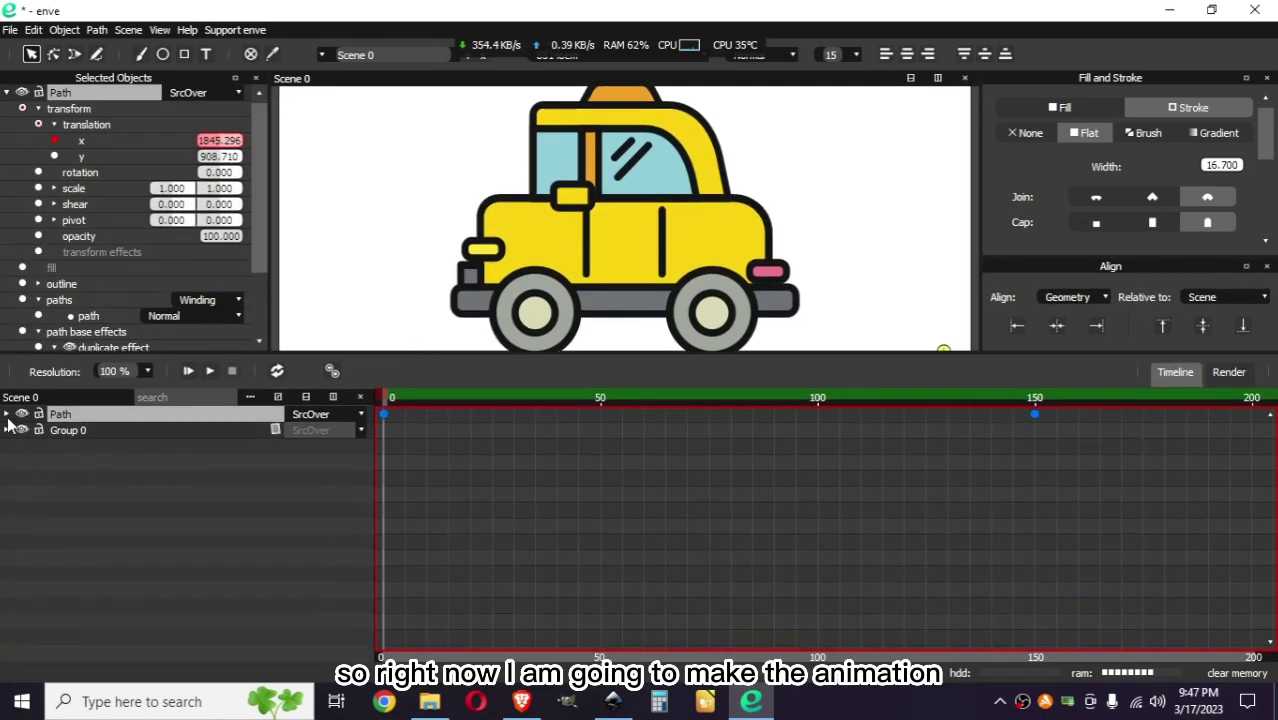
pyautogui.click(7, 413)
pyautogui.click(38, 430)
pyautogui.click(54, 446)
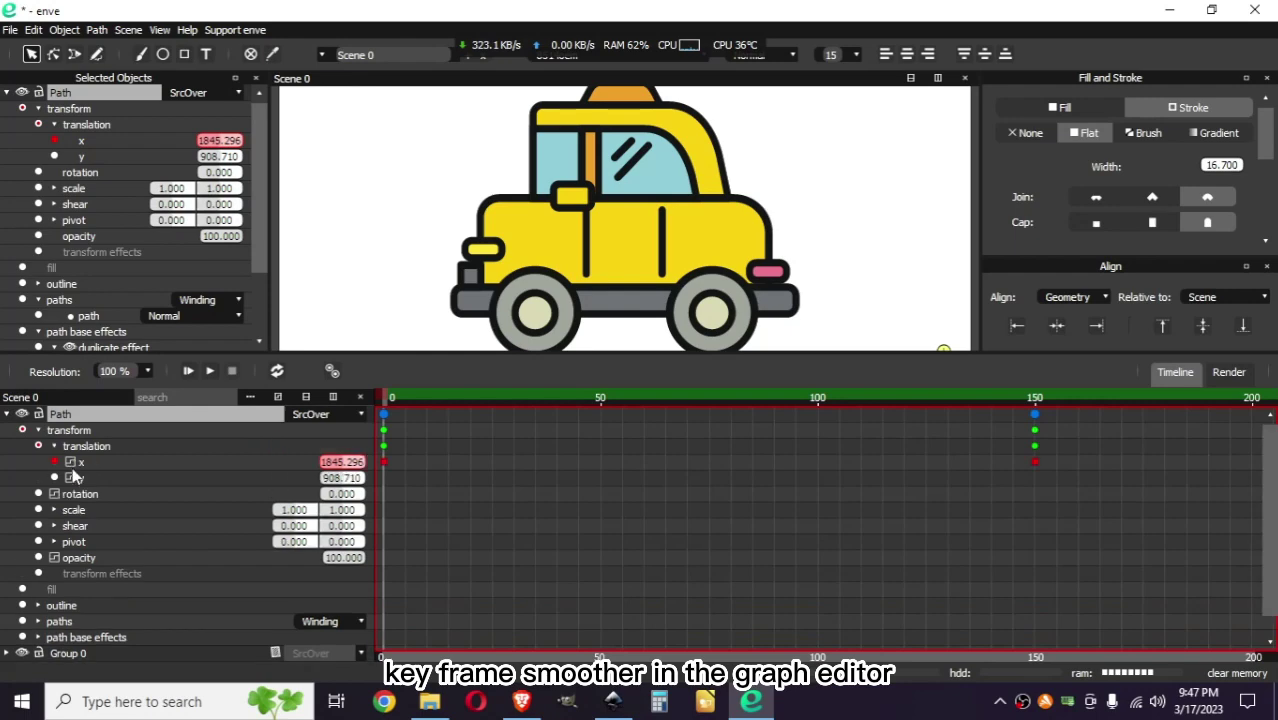
pyautogui.click(278, 398)
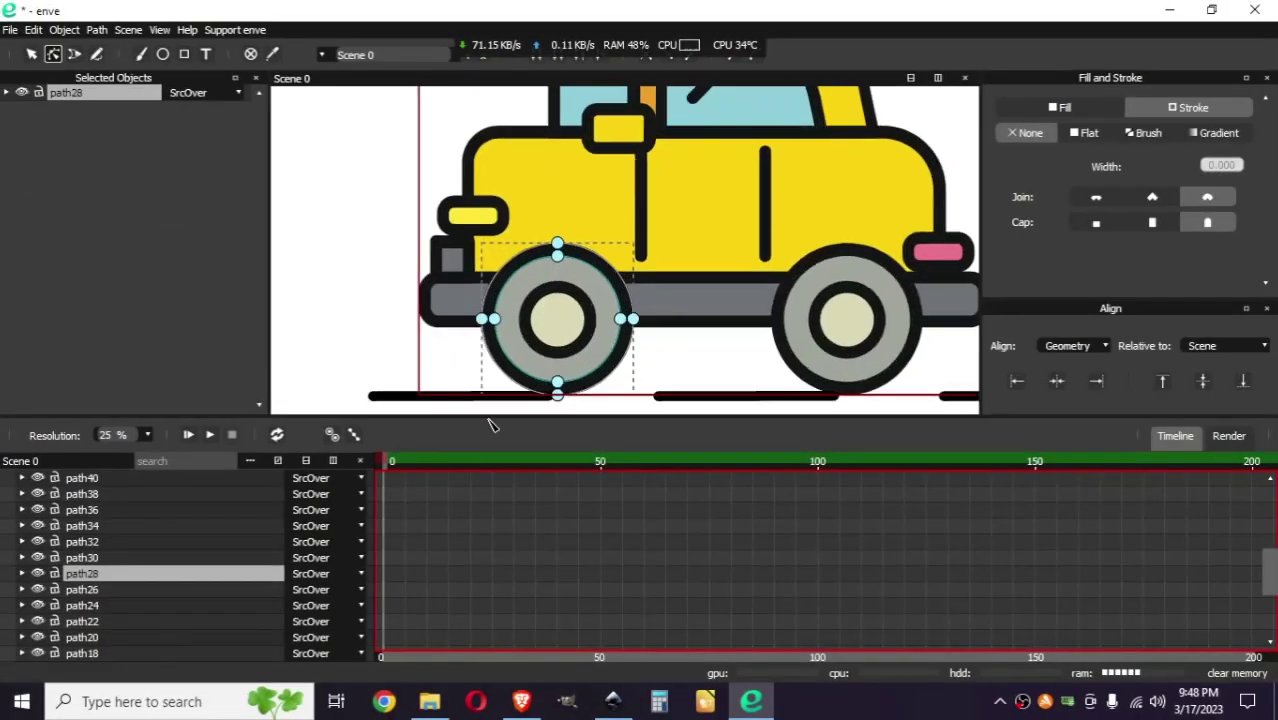
# Step: Draw a small circle on the taxi's wheel
pyautogui.scroll(3, 601, 325)
pyautogui.scroll(-2, 619, 278)
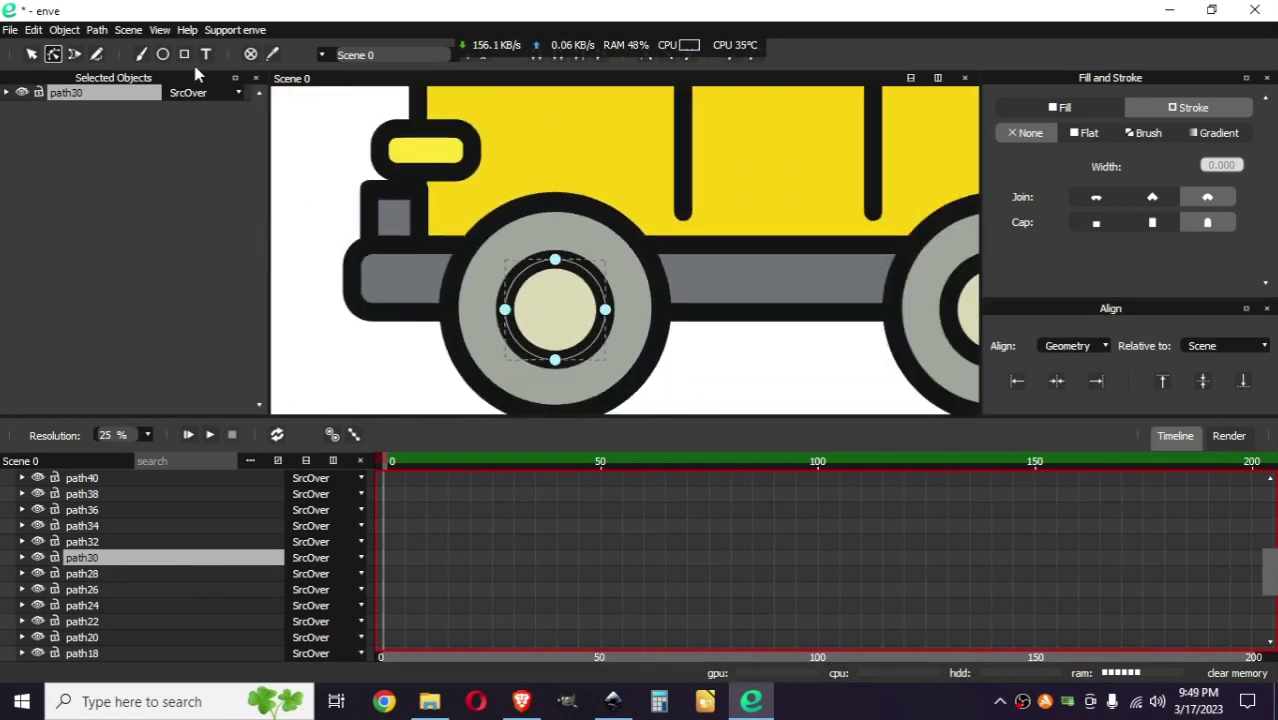
pyautogui.click(162, 54)
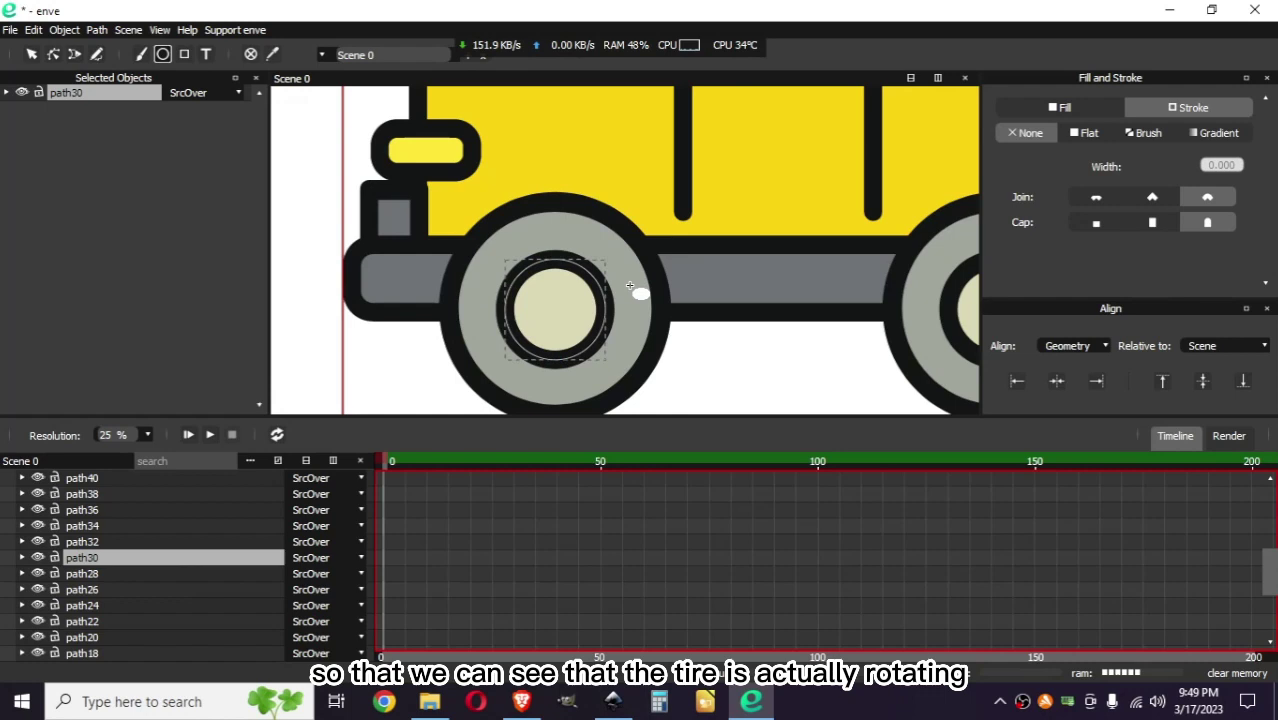
pyautogui.moveTo(630, 287); pyautogui.dragTo(642, 292)
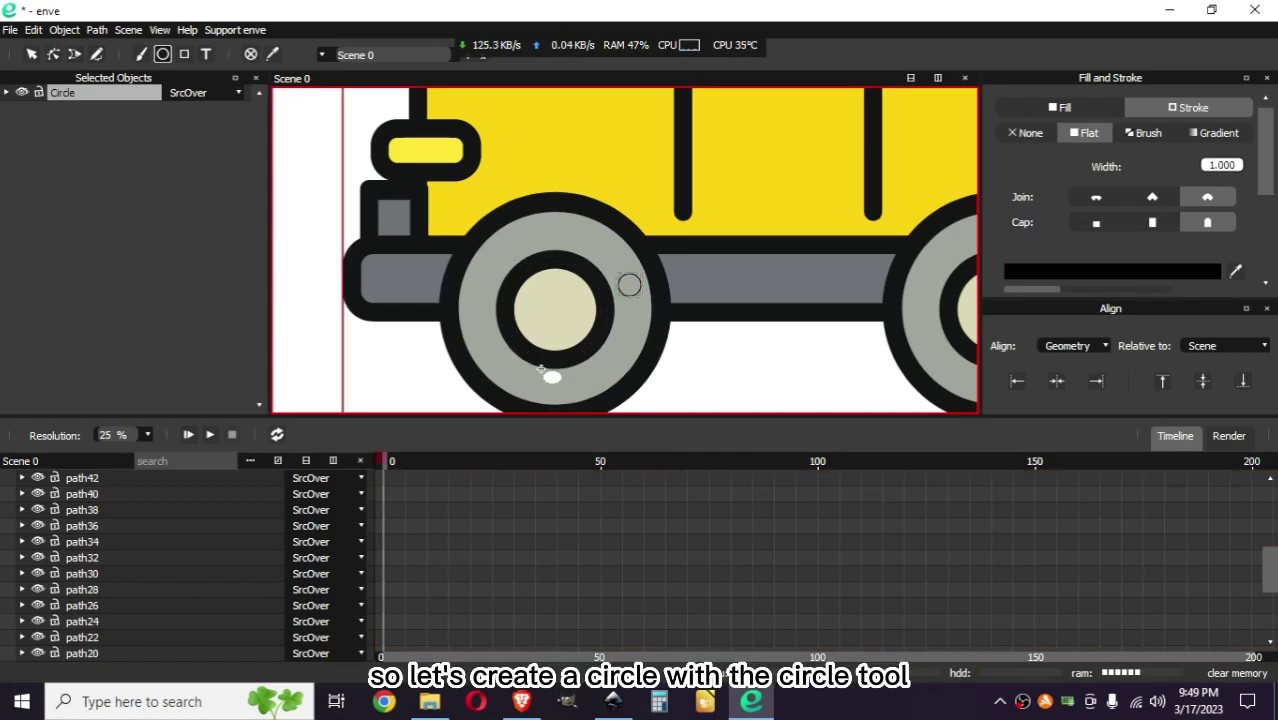
pyautogui.press('F2')
# Step: Move the Circle layer just above path30 in the layer stack
pyautogui.click(555, 330)
pyautogui.moveTo(62, 478); pyautogui.dragTo(148, 663)
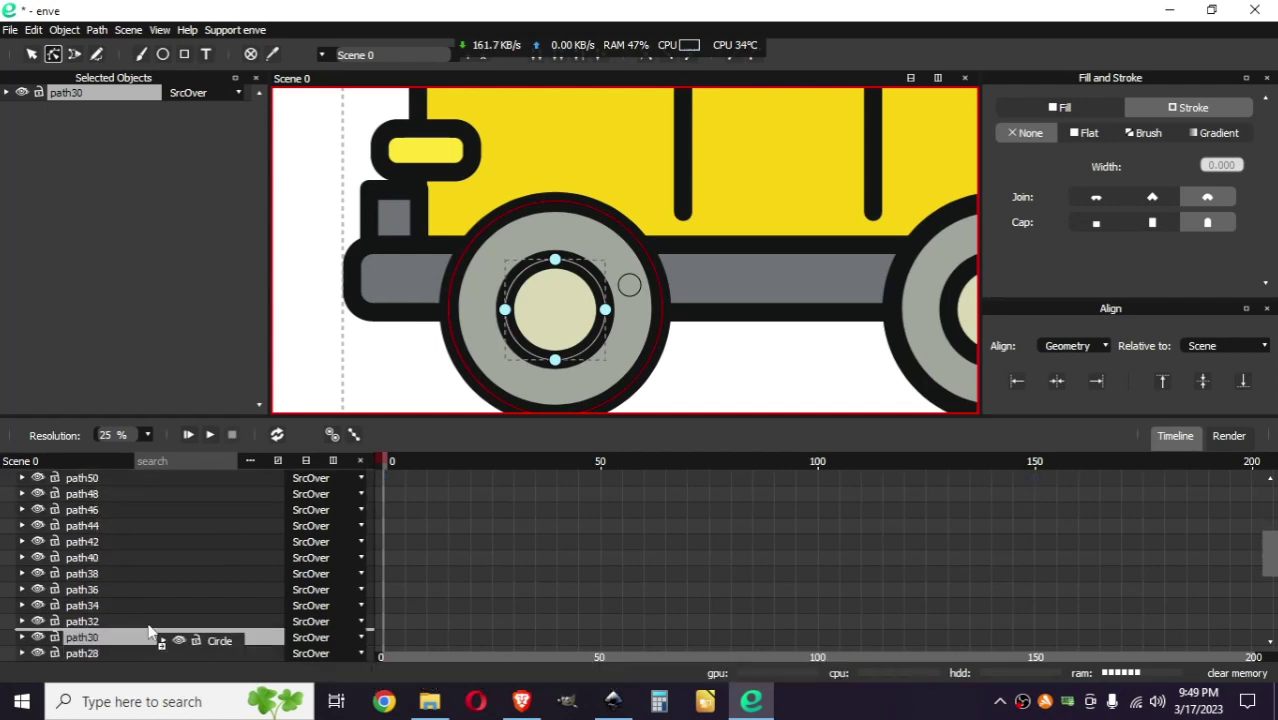
pyautogui.moveTo(148, 663); pyautogui.dragTo(148, 631)
pyautogui.scroll(-1, 167, 583)
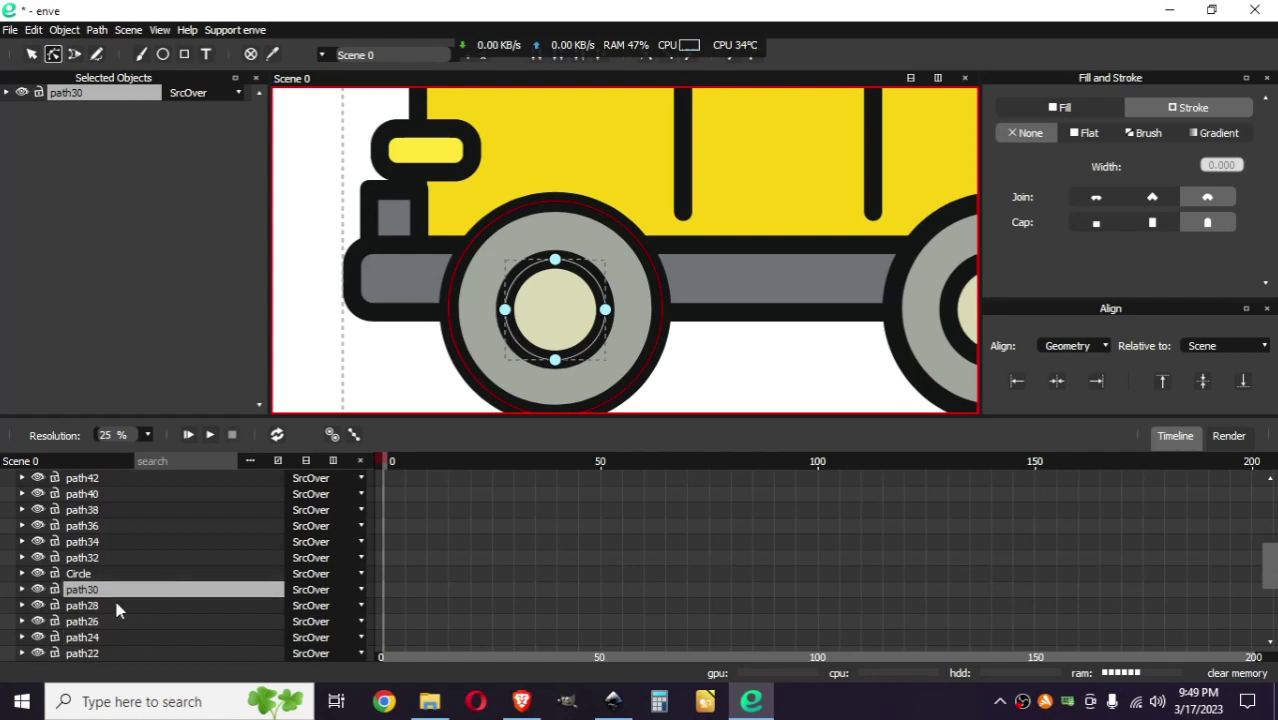
pyautogui.click(116, 606)
pyautogui.click(116, 597)
pyautogui.click(109, 574)
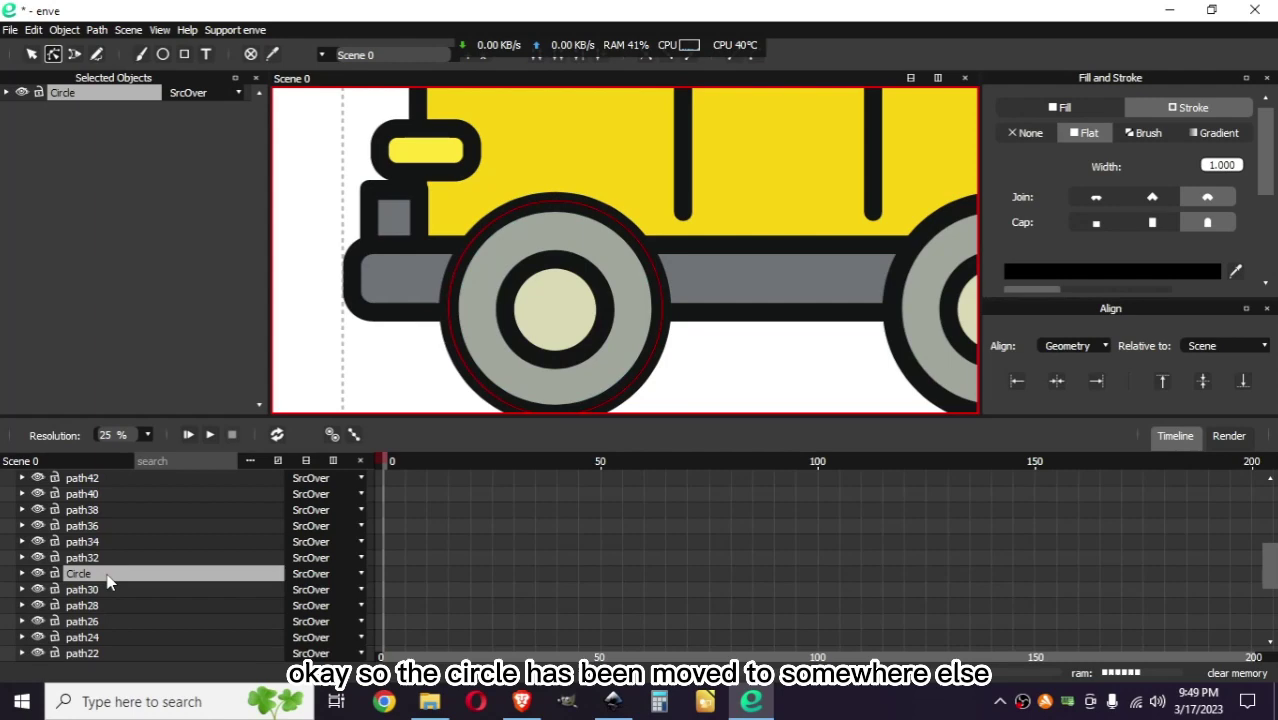
# Step: Move the Circle onto the left wheel's grey tyre beside the hub
pyautogui.scroll(-3, 541, 360)
pyautogui.scroll(-2, 604, 243)
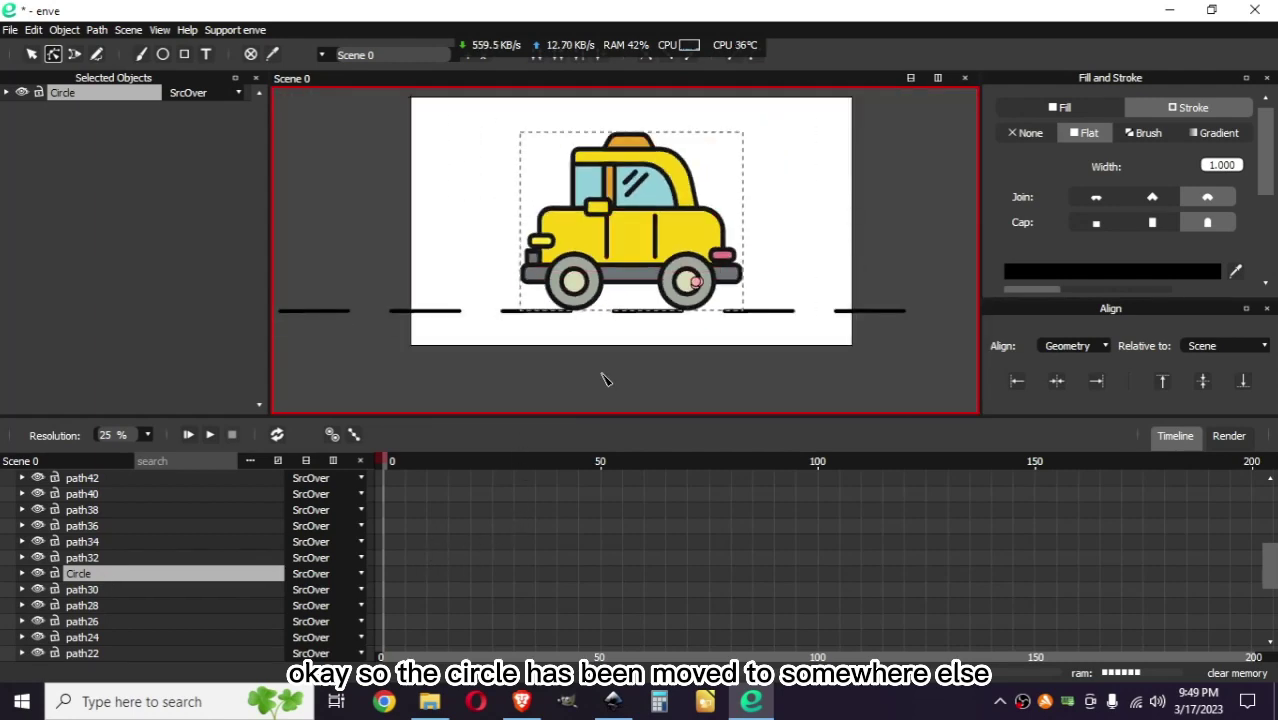
pyautogui.scroll(2, 679, 274)
pyautogui.scroll(2, 676, 268)
pyautogui.scroll(3, 703, 287)
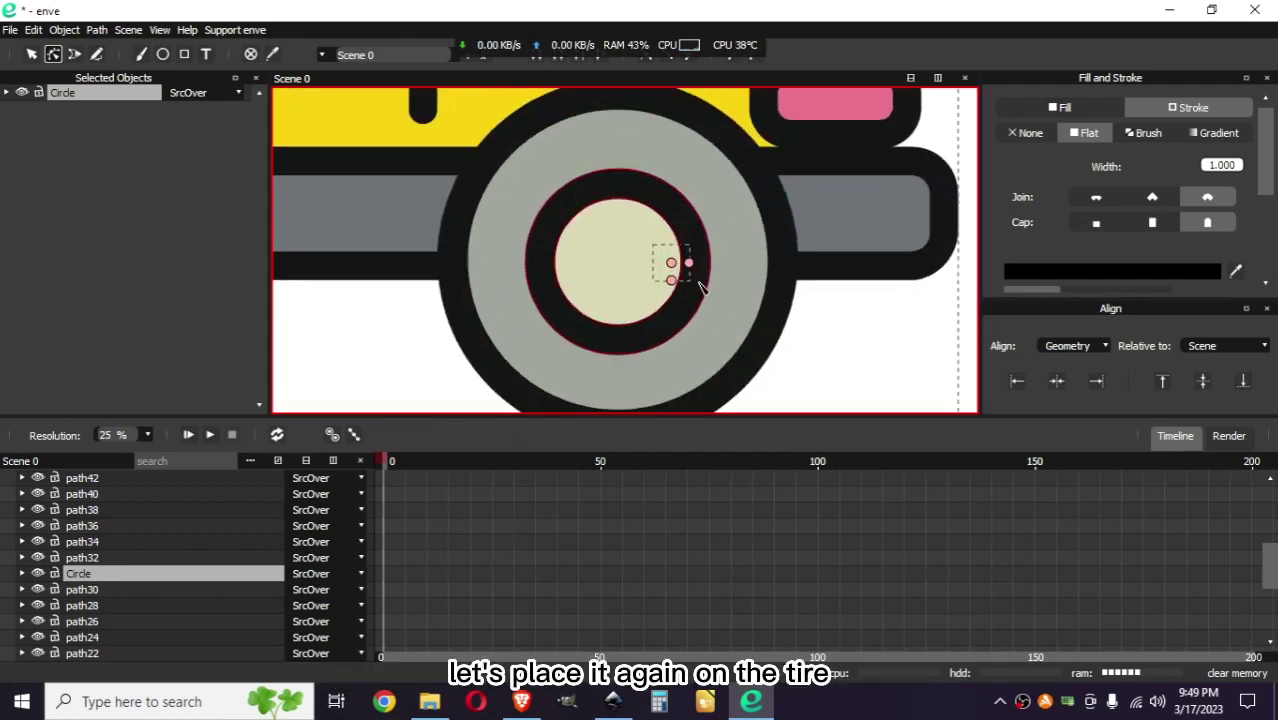
pyautogui.scroll(-2, 703, 287)
pyautogui.scroll(-3, 800, 302)
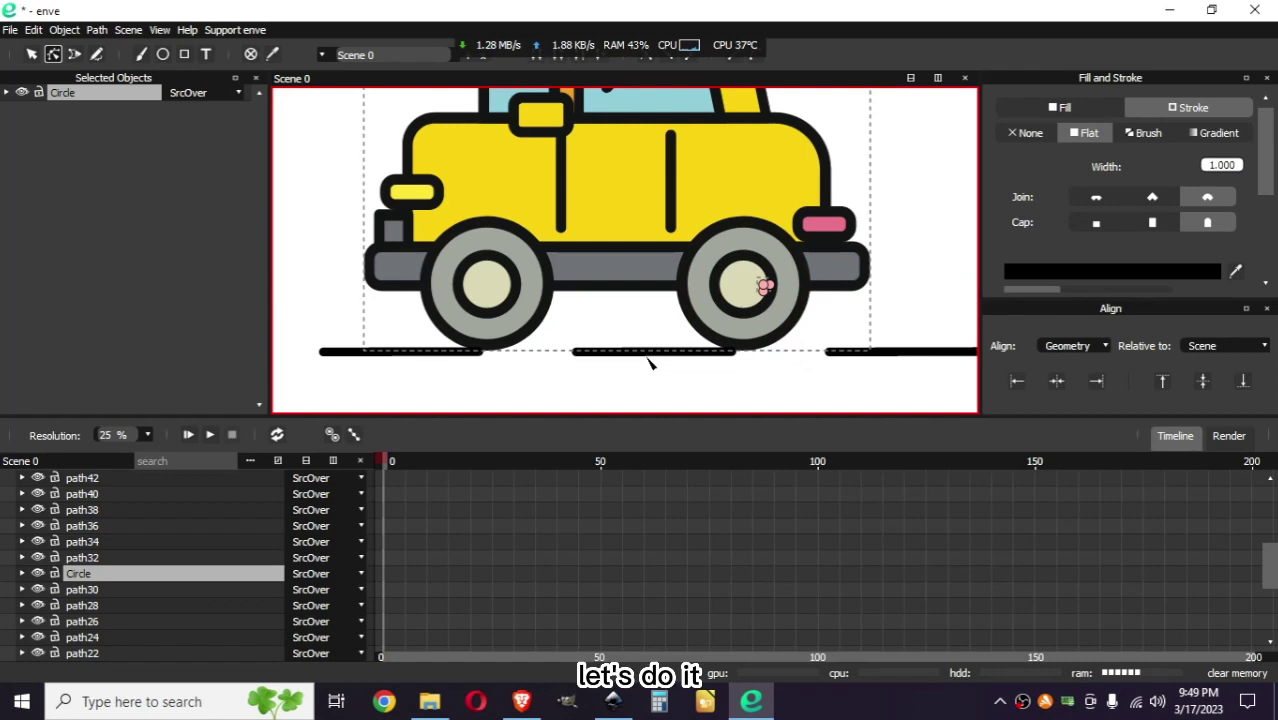
pyautogui.press('g')
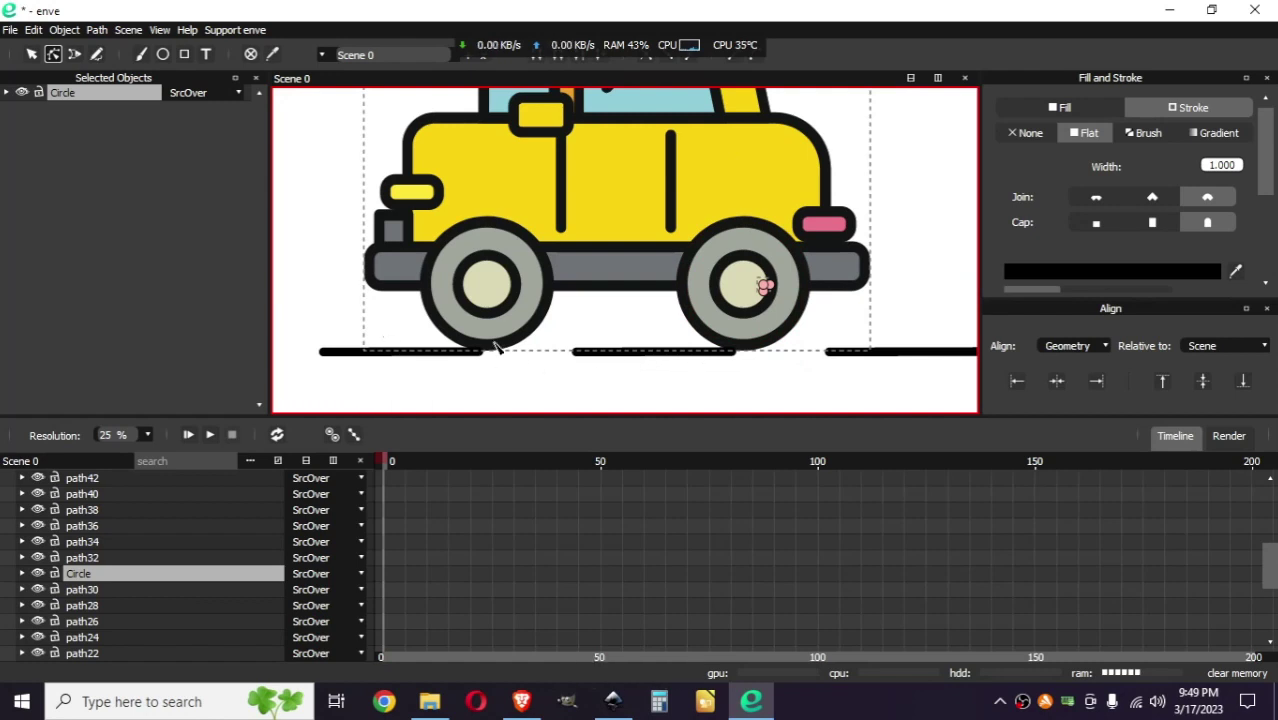
pyautogui.click(32, 53)
pyautogui.press('g')
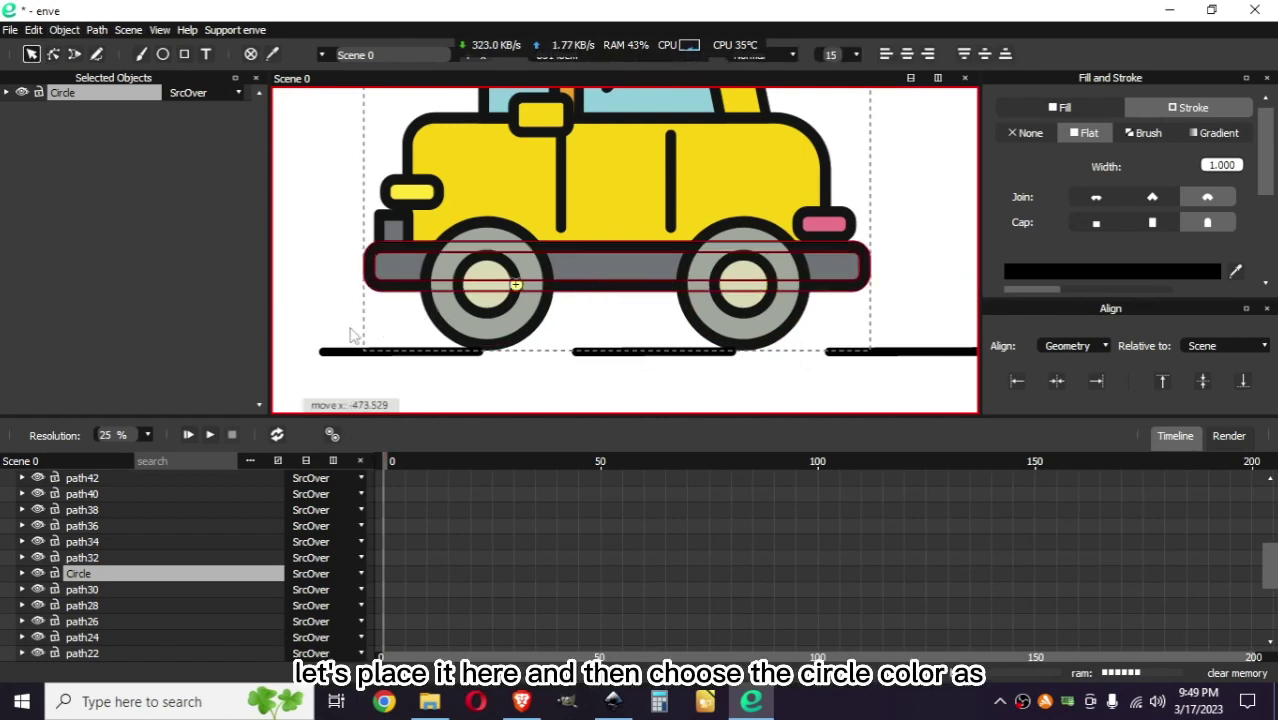
pyautogui.click(367, 345)
# Step: Give the Circle a flat fill with the near-black tyre colour
pyautogui.scroll(2, 533, 270)
pyautogui.scroll(3, 535, 257)
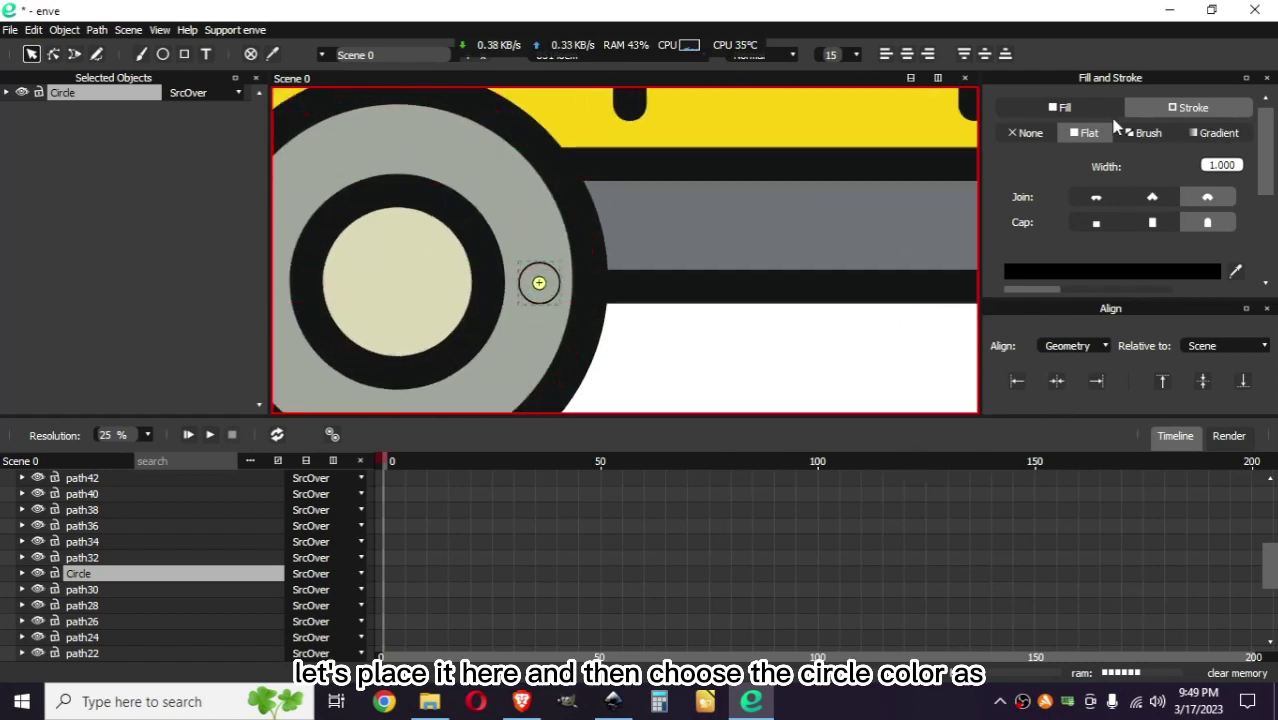
pyautogui.click(1065, 107)
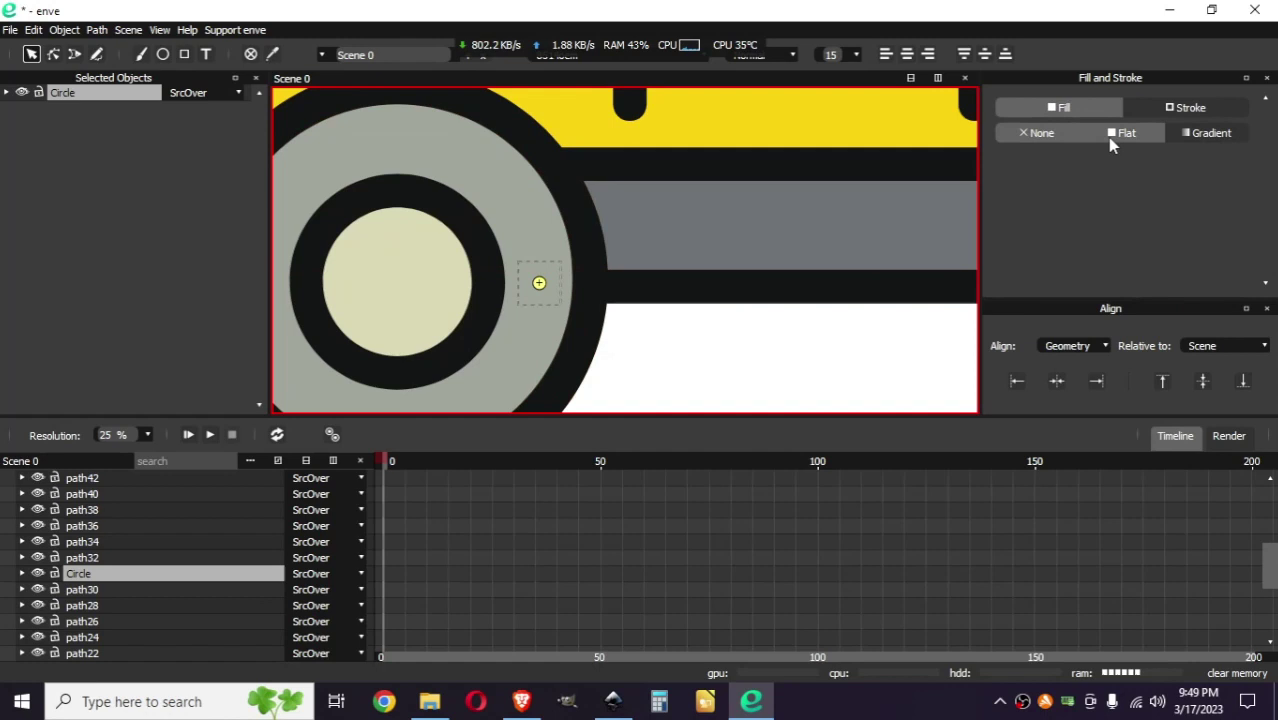
pyautogui.click(1122, 133)
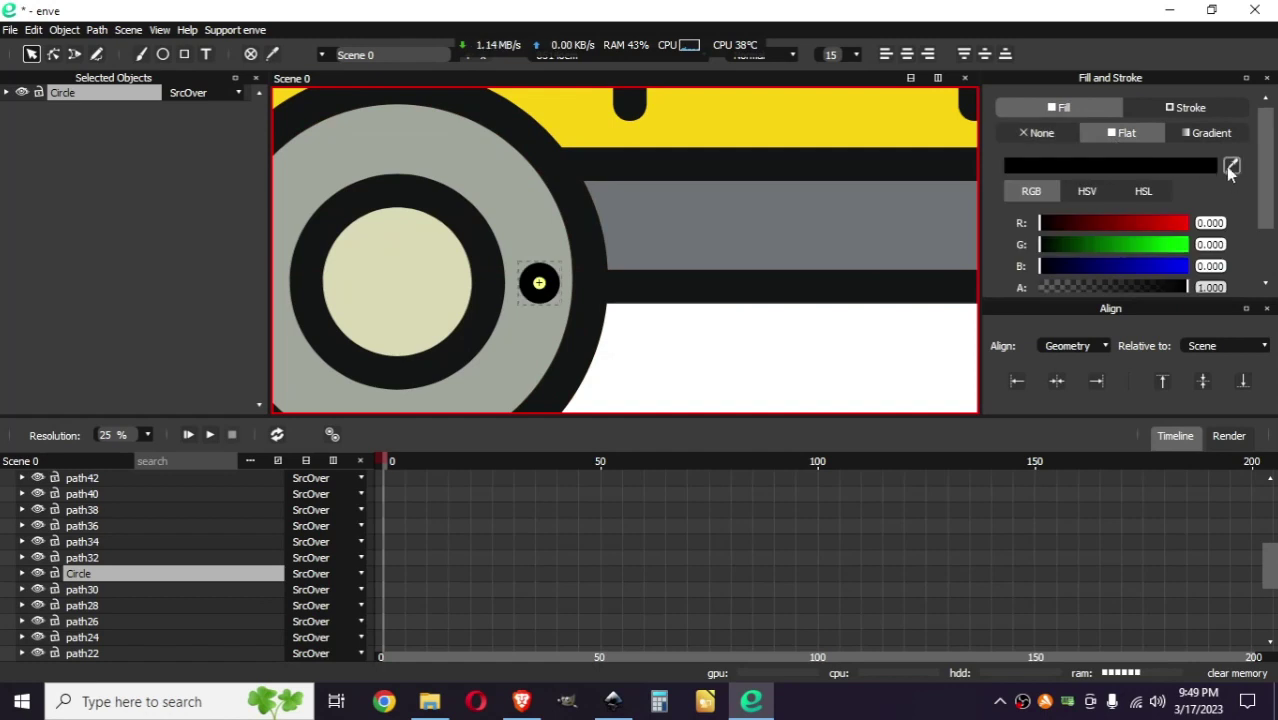
pyautogui.click(548, 165)
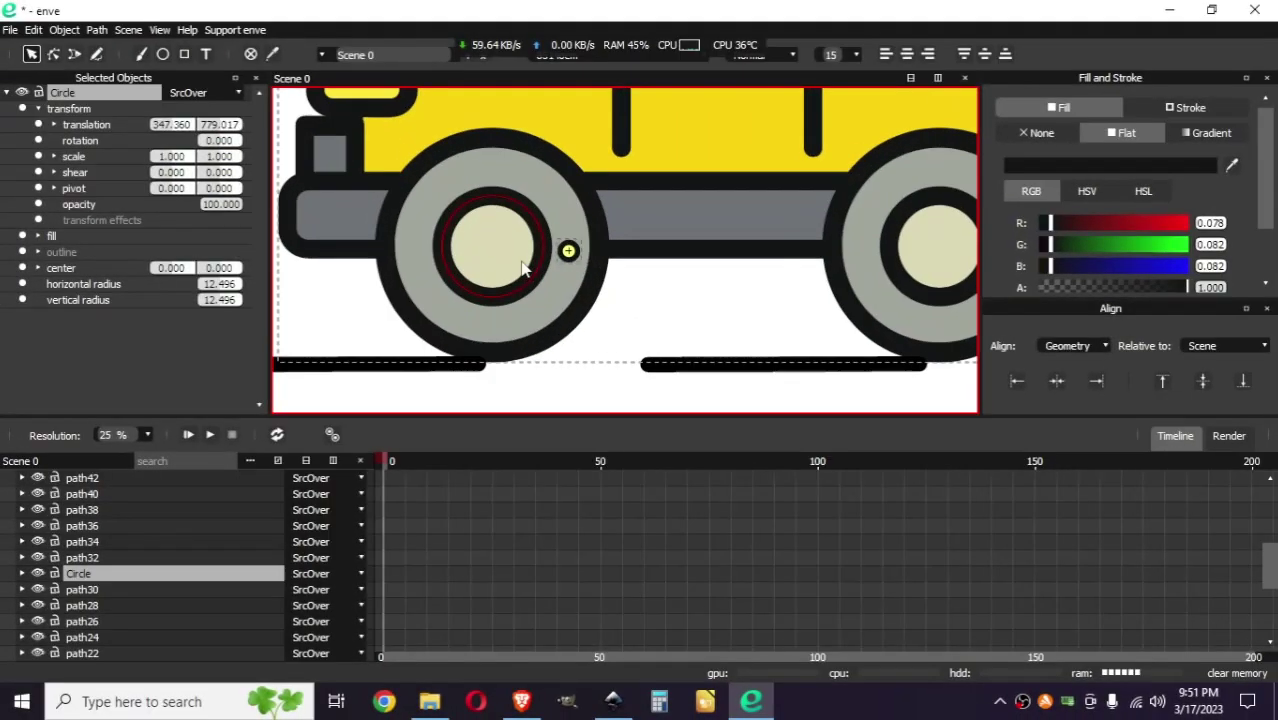
# Step: Add a parent effect targeting path30 to the Circle, then rotate path30 to test it
pyautogui.scroll(5, 578, 265)
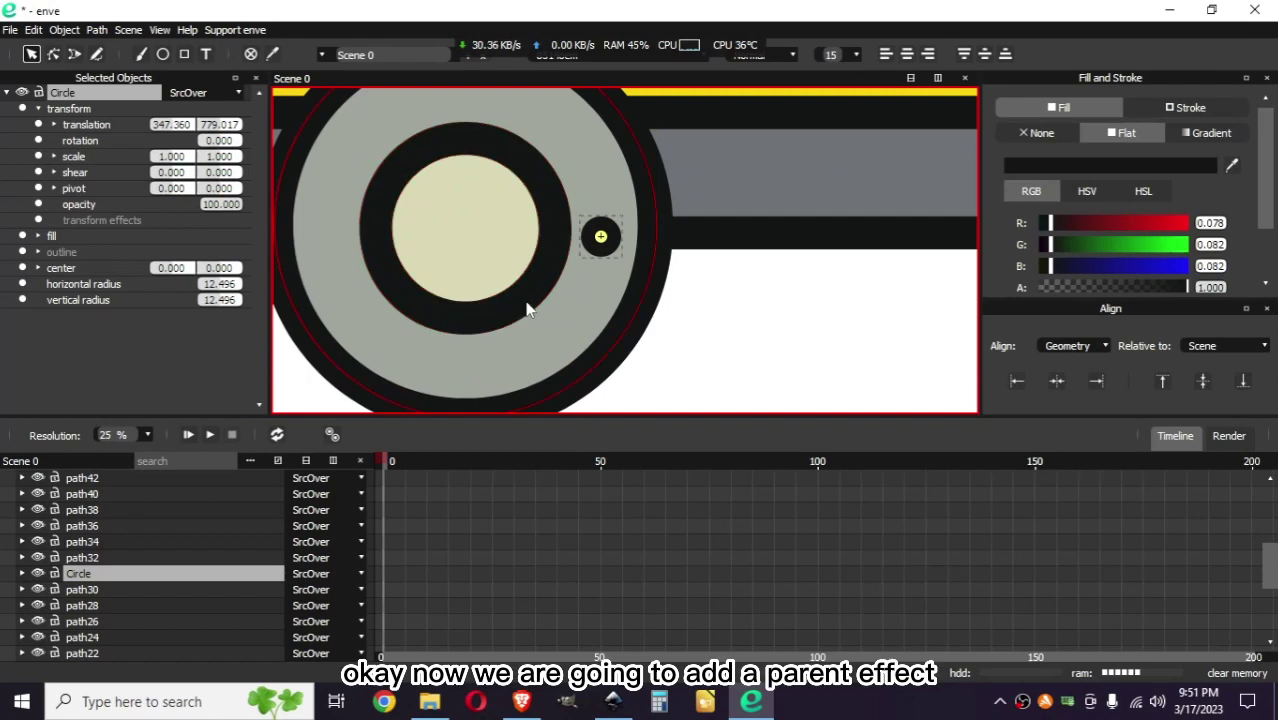
pyautogui.rightClick(118, 220)
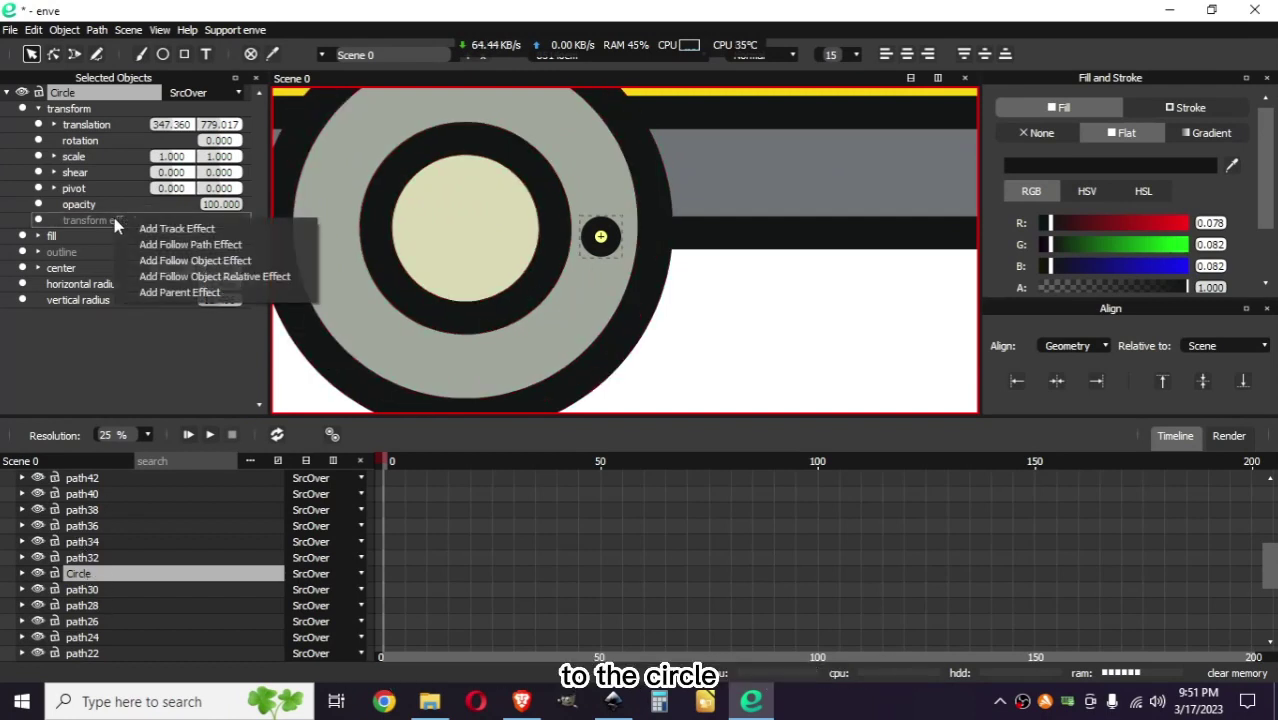
pyautogui.click(200, 293)
pyautogui.click(70, 236)
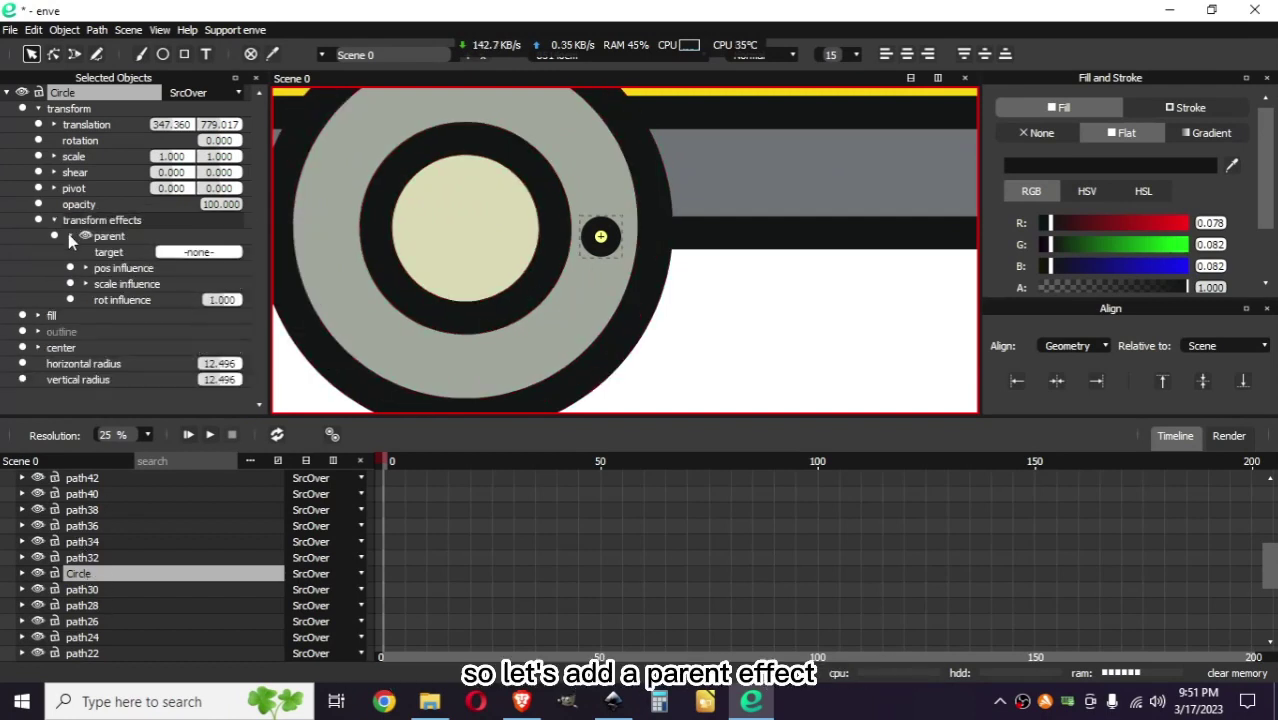
pyautogui.click(200, 252)
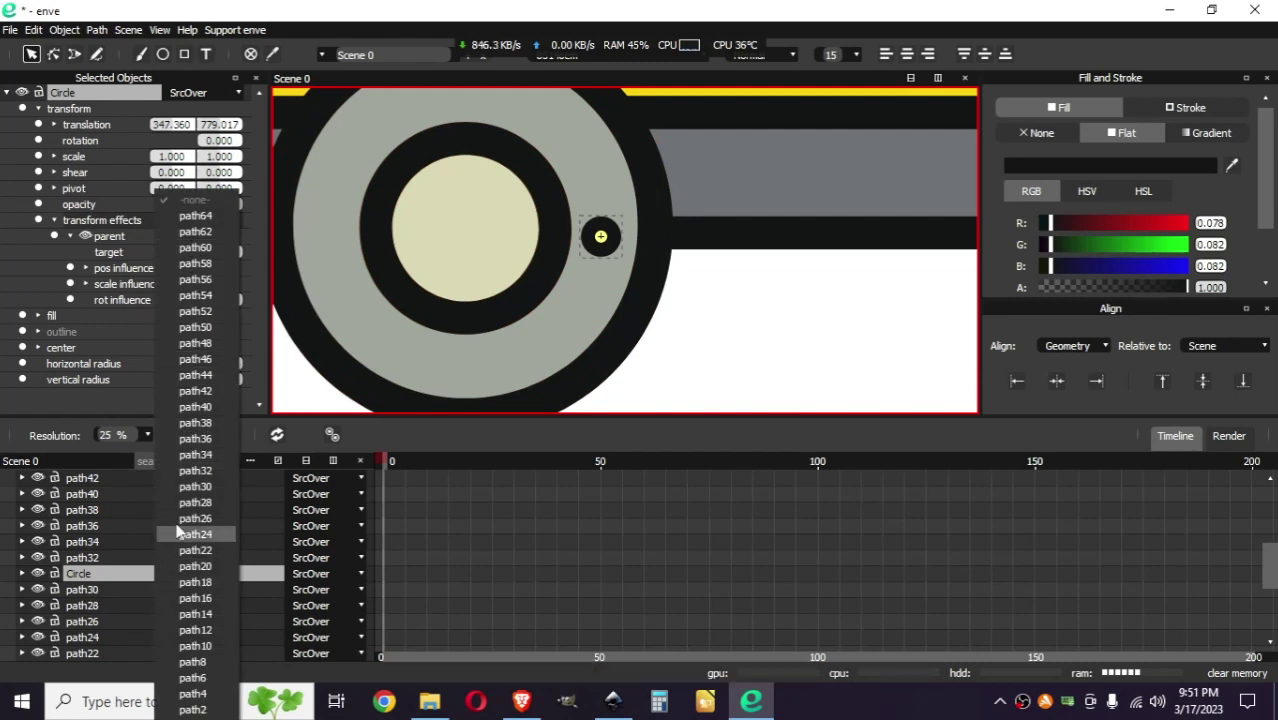
pyautogui.click(217, 486)
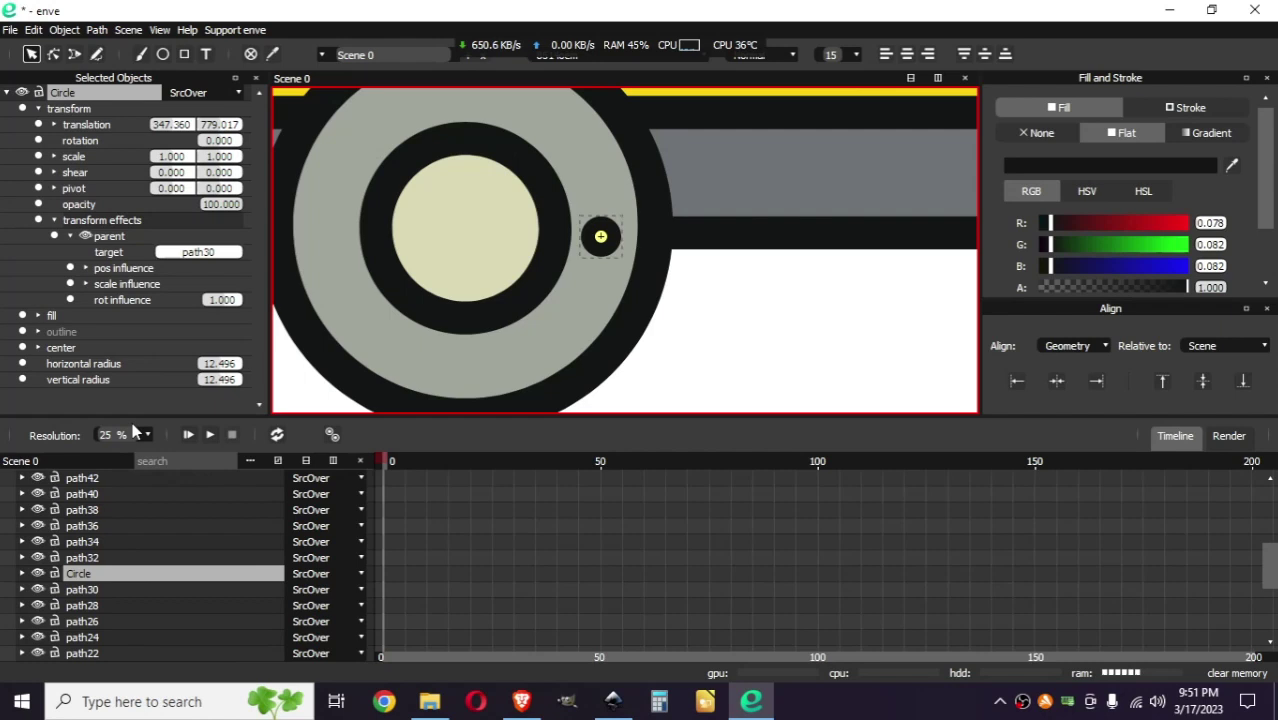
pyautogui.click(100, 591)
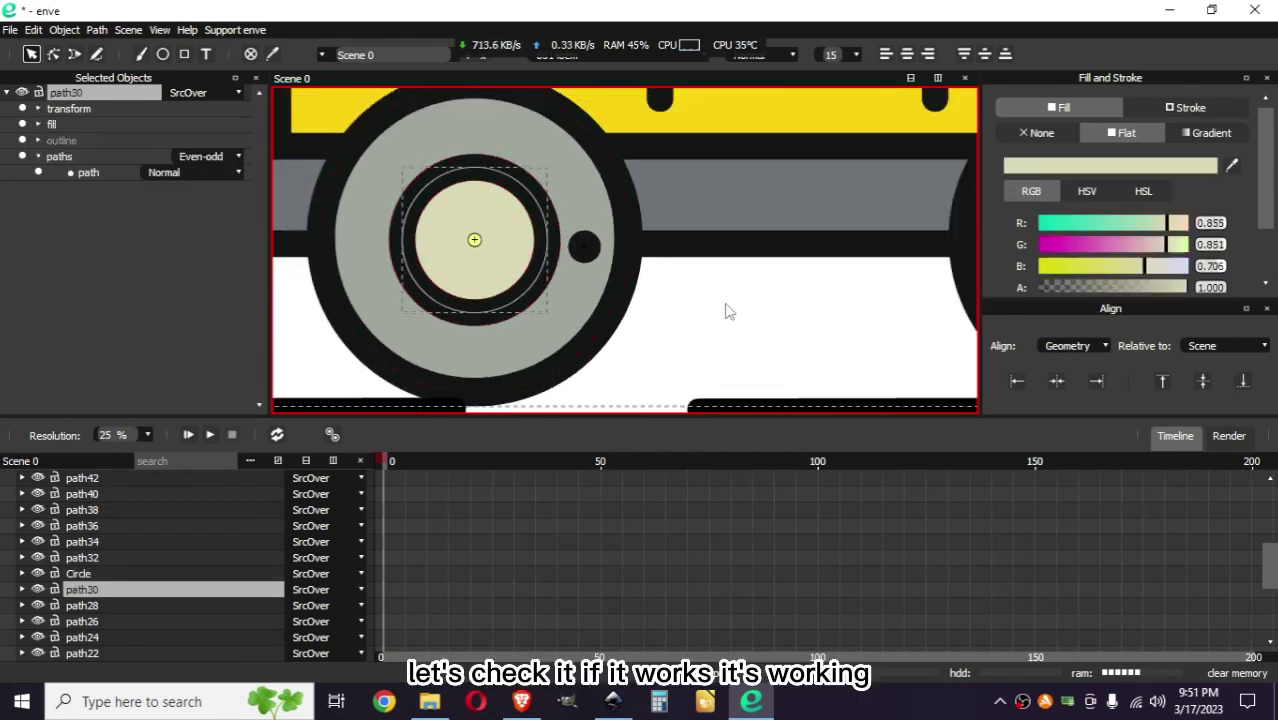
pyautogui.press('r')
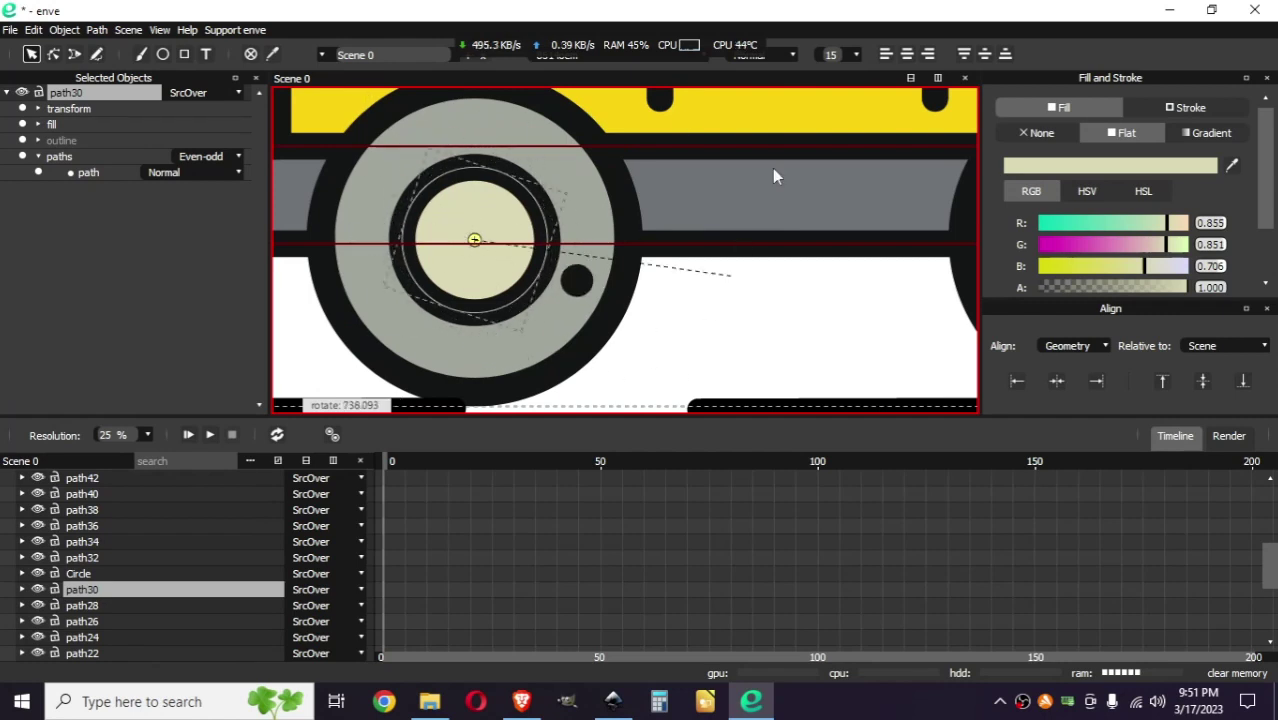
# Step: End the test rotation and add a path30 rotation keyframe at frame 0
pyautogui.click(686, 168)
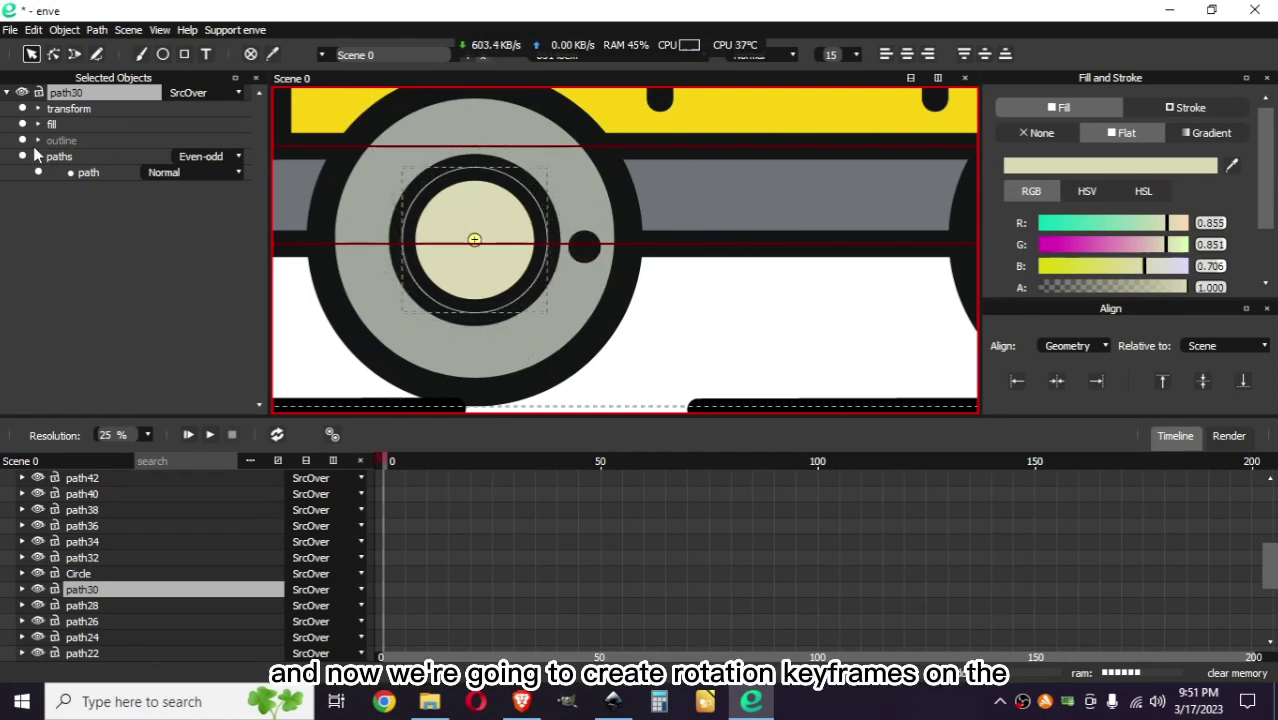
pyautogui.click(38, 108)
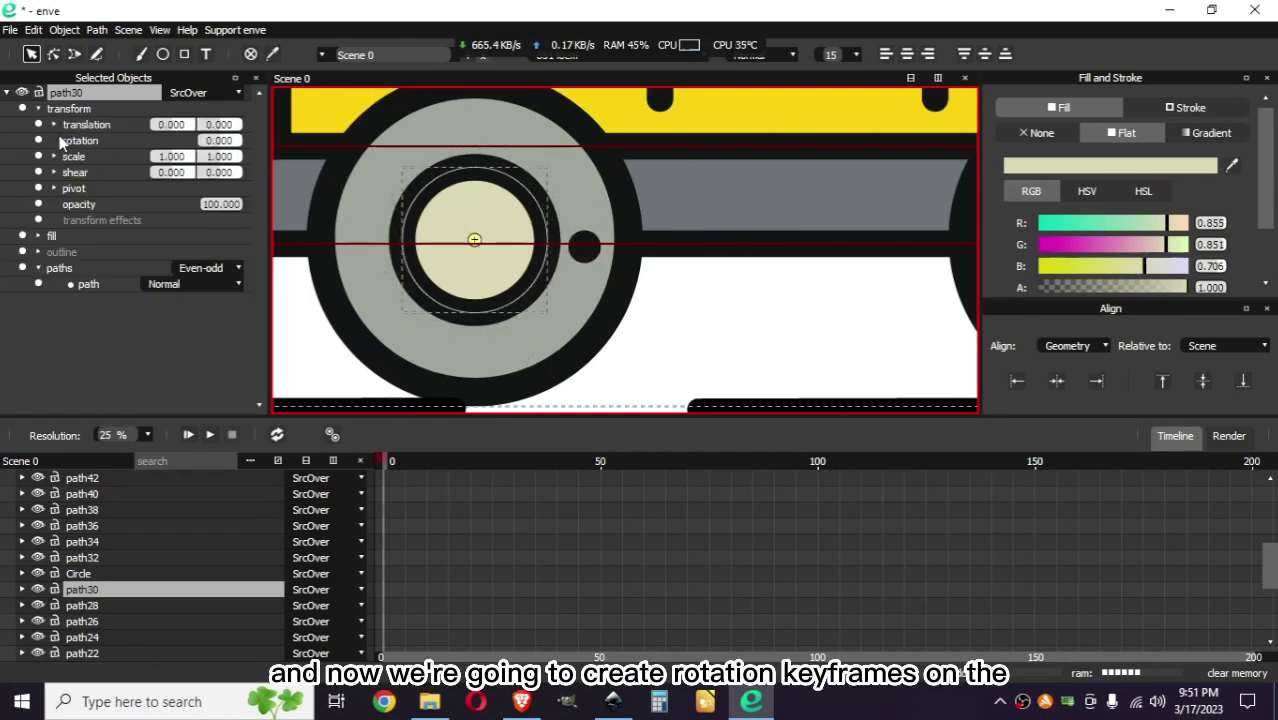
pyautogui.click(38, 140)
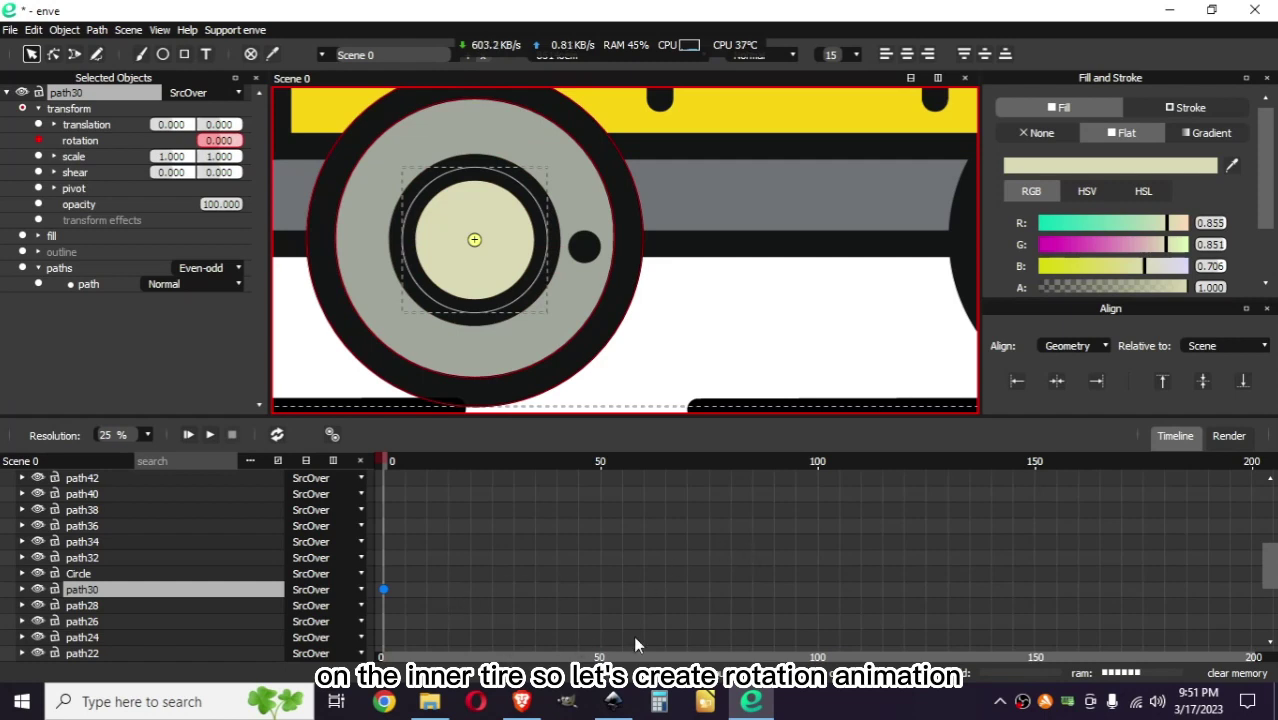
pyautogui.scroll(-1, 542, 521)
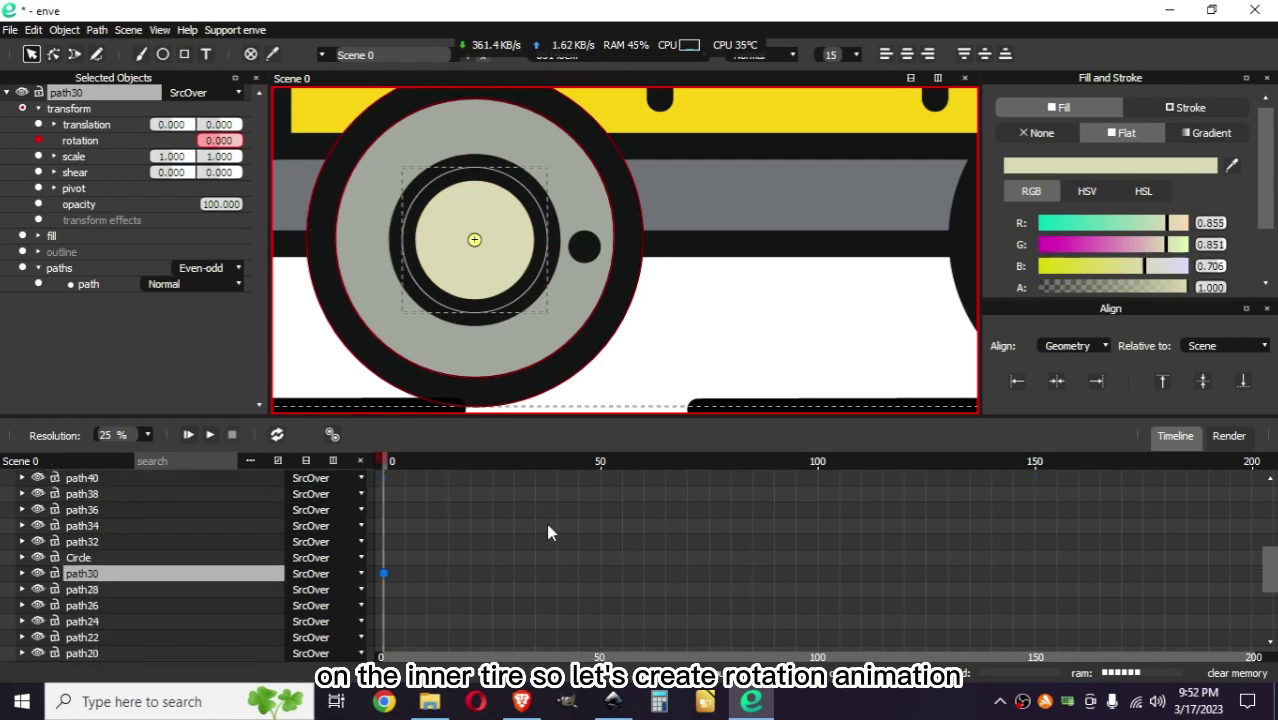
pyautogui.scroll(-1, 546, 523)
pyautogui.scroll(-3, 500, 528)
pyautogui.scroll(1, 300, 533)
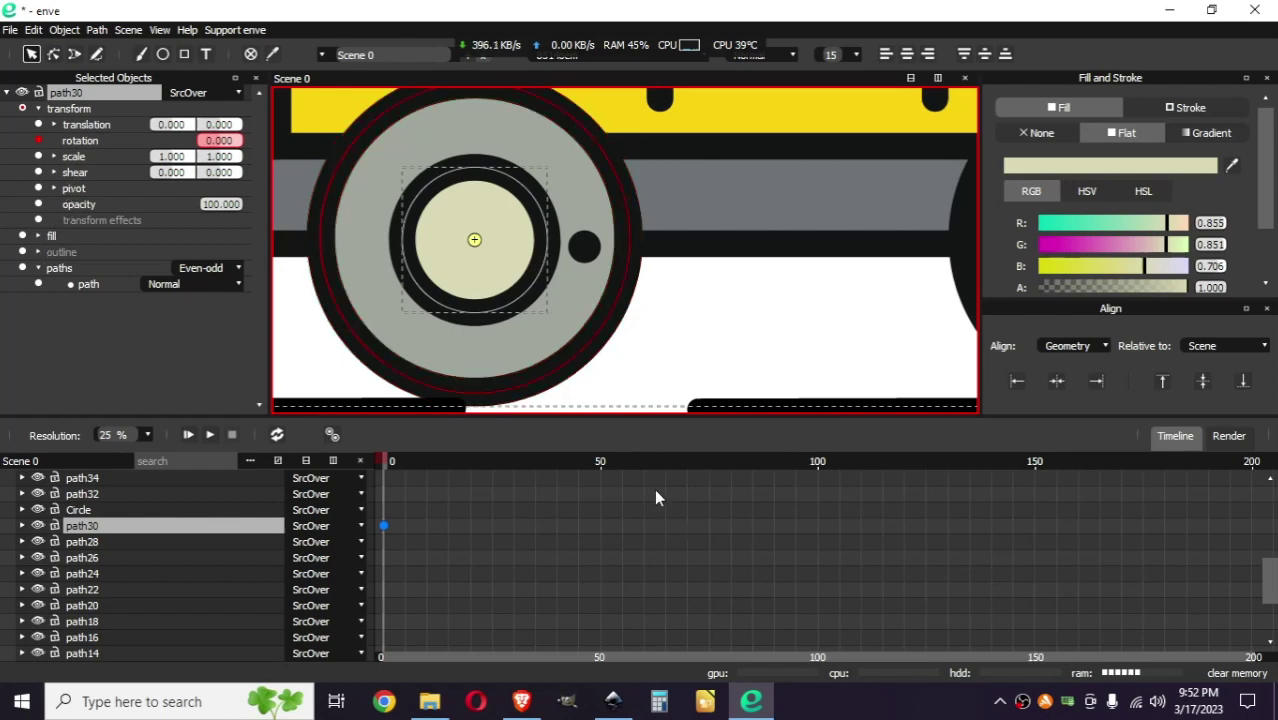
pyautogui.moveTo(621, 412); pyautogui.dragTo(640, 298)
pyautogui.scroll(3, 665, 477)
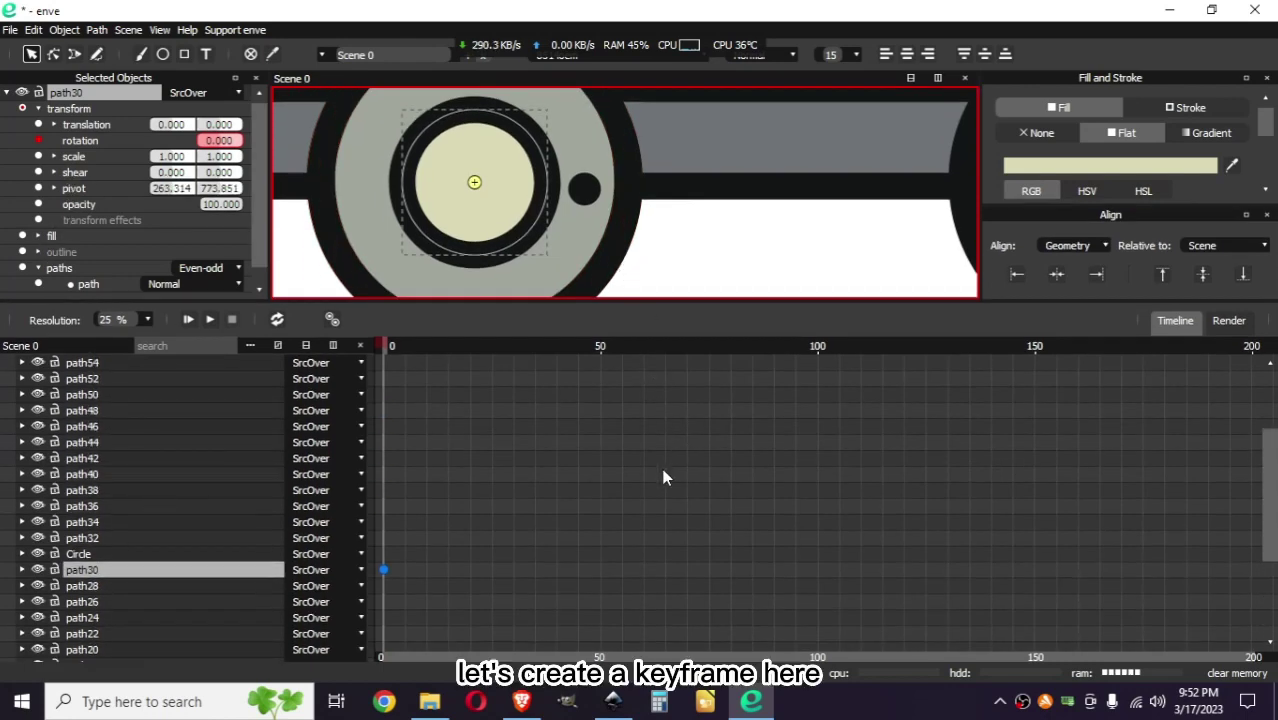
pyautogui.scroll(3, 679, 490)
# Step: At frame 150, spin path30 to about -1394 degrees, then return to frame 0
pyautogui.click(1035, 348)
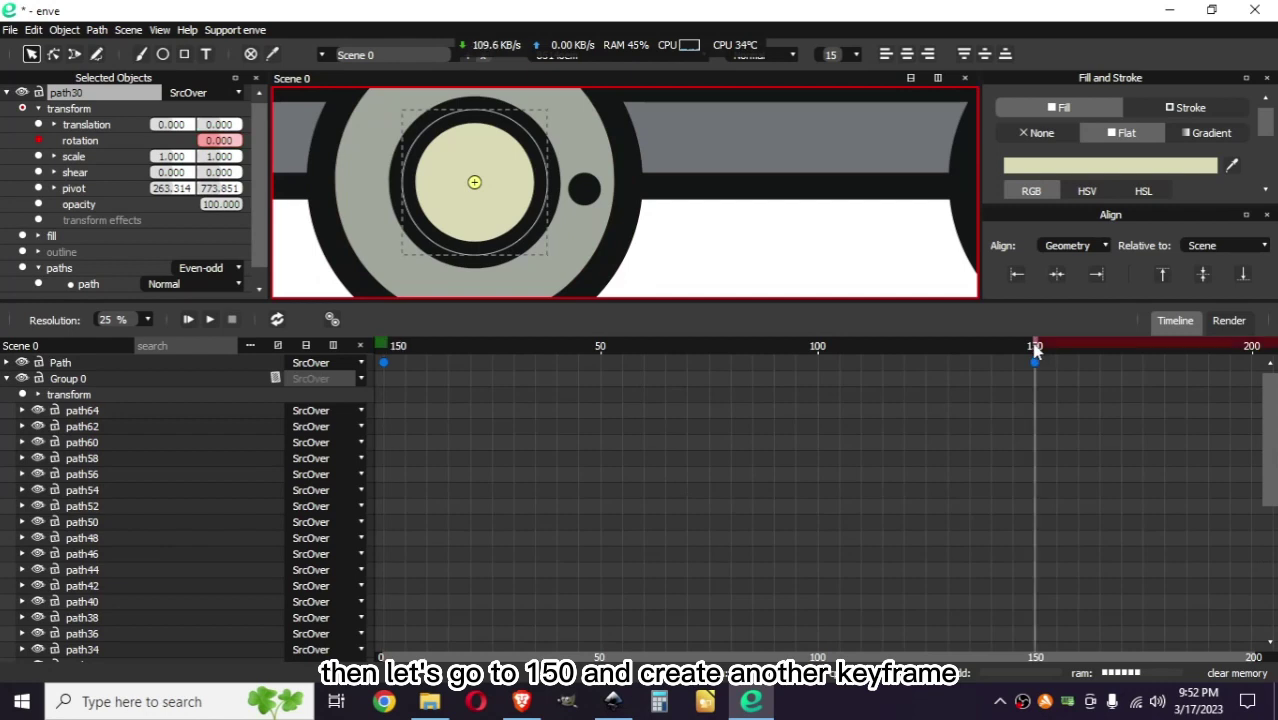
pyautogui.scroll(-3, 867, 505)
pyautogui.scroll(-3, 807, 543)
pyautogui.scroll(-3, 724, 292)
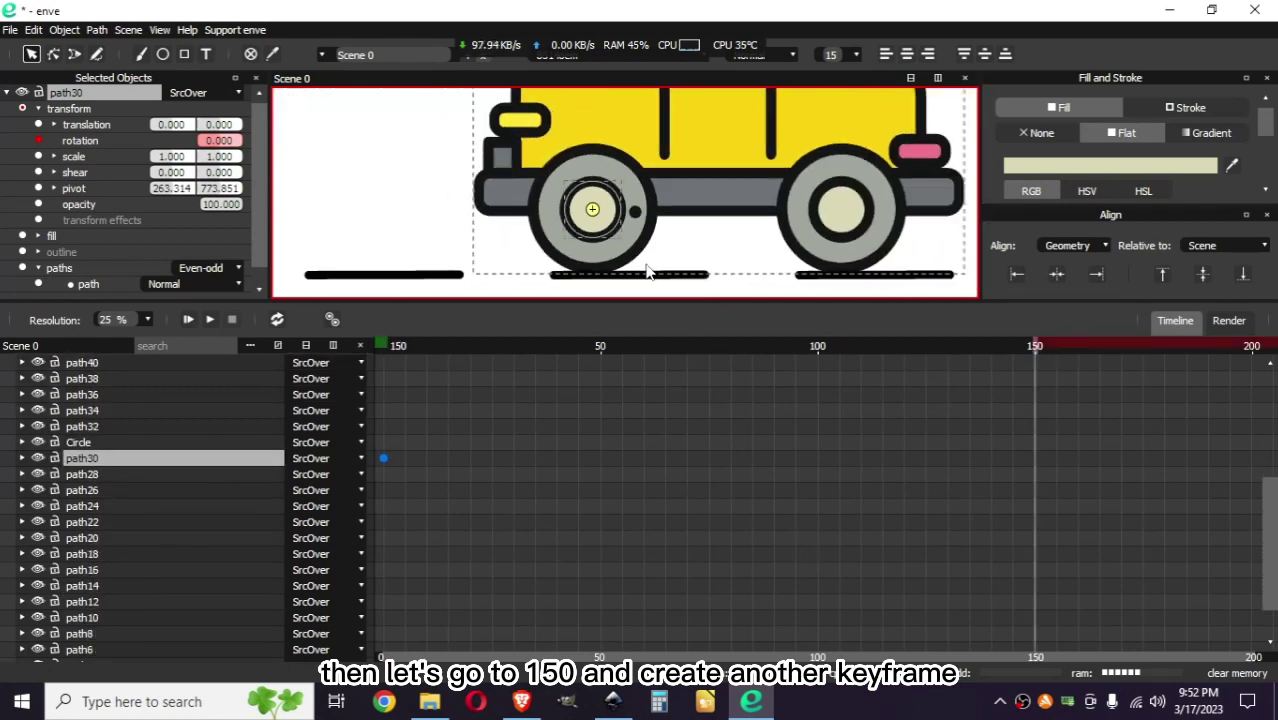
pyautogui.scroll(2, 724, 292)
pyautogui.scroll(3, 724, 292)
pyautogui.press('r')
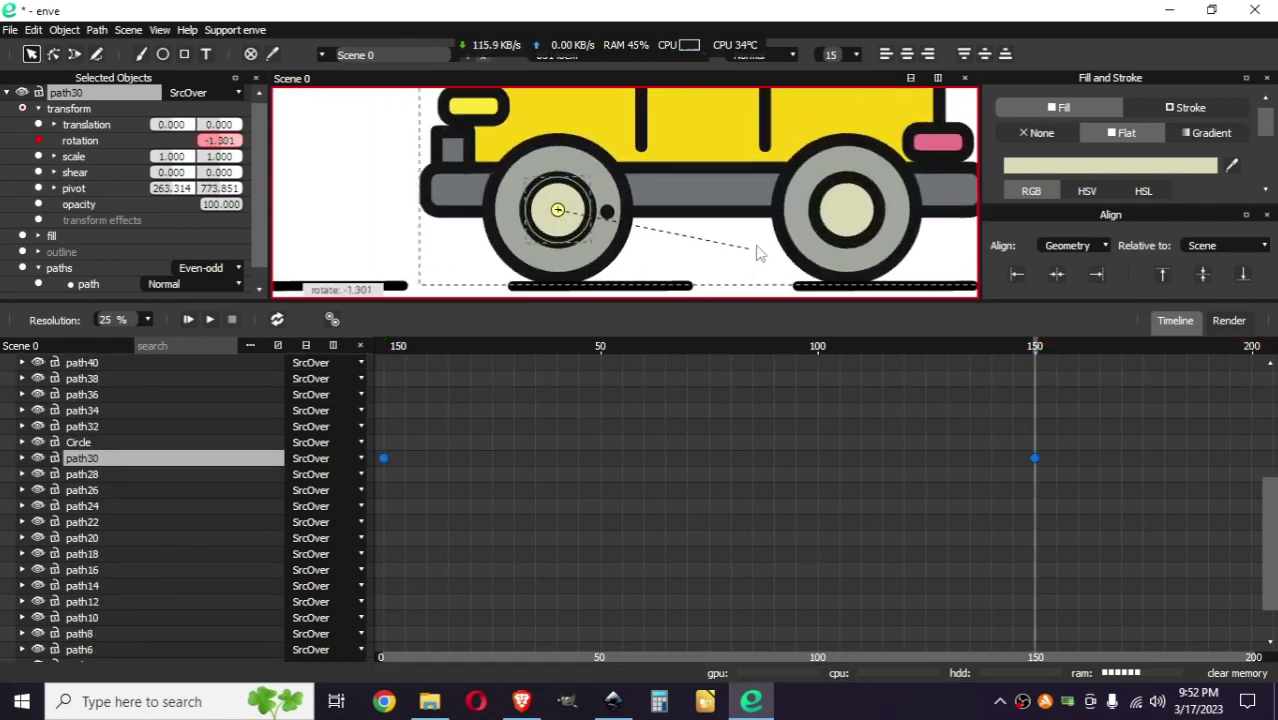
pyautogui.click(668, 198)
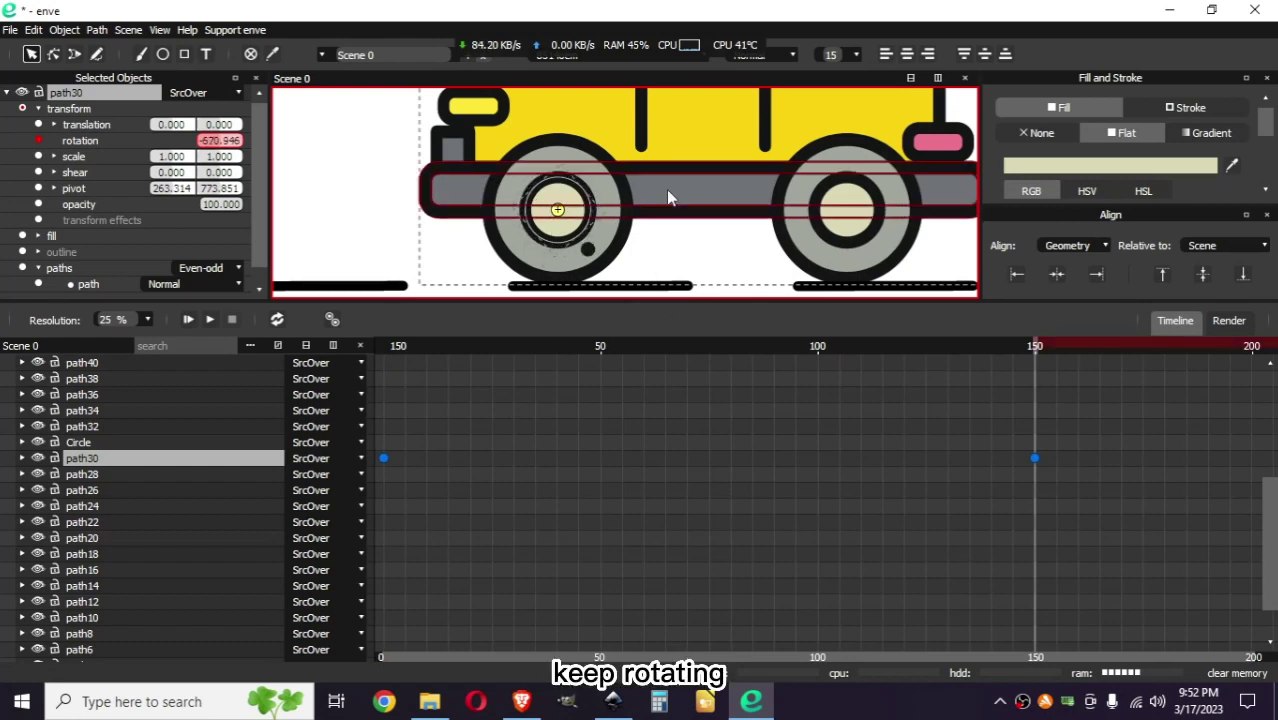
pyautogui.press('r')
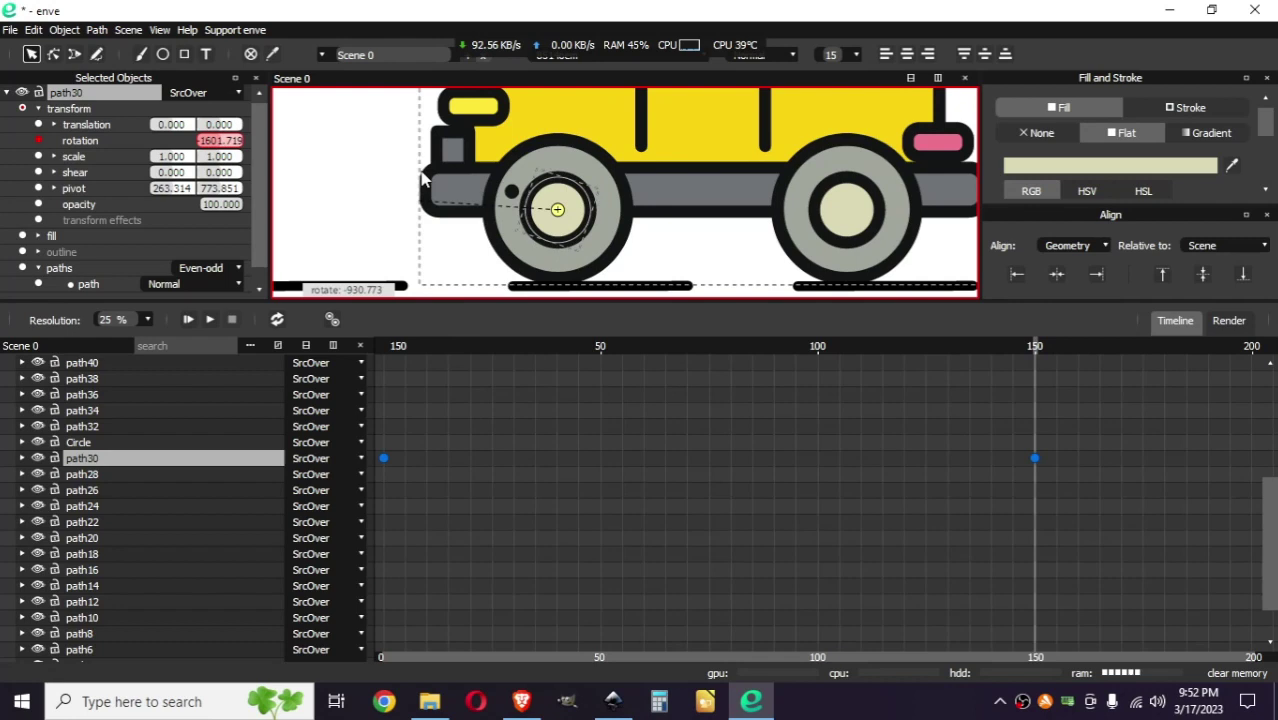
pyautogui.click(736, 362)
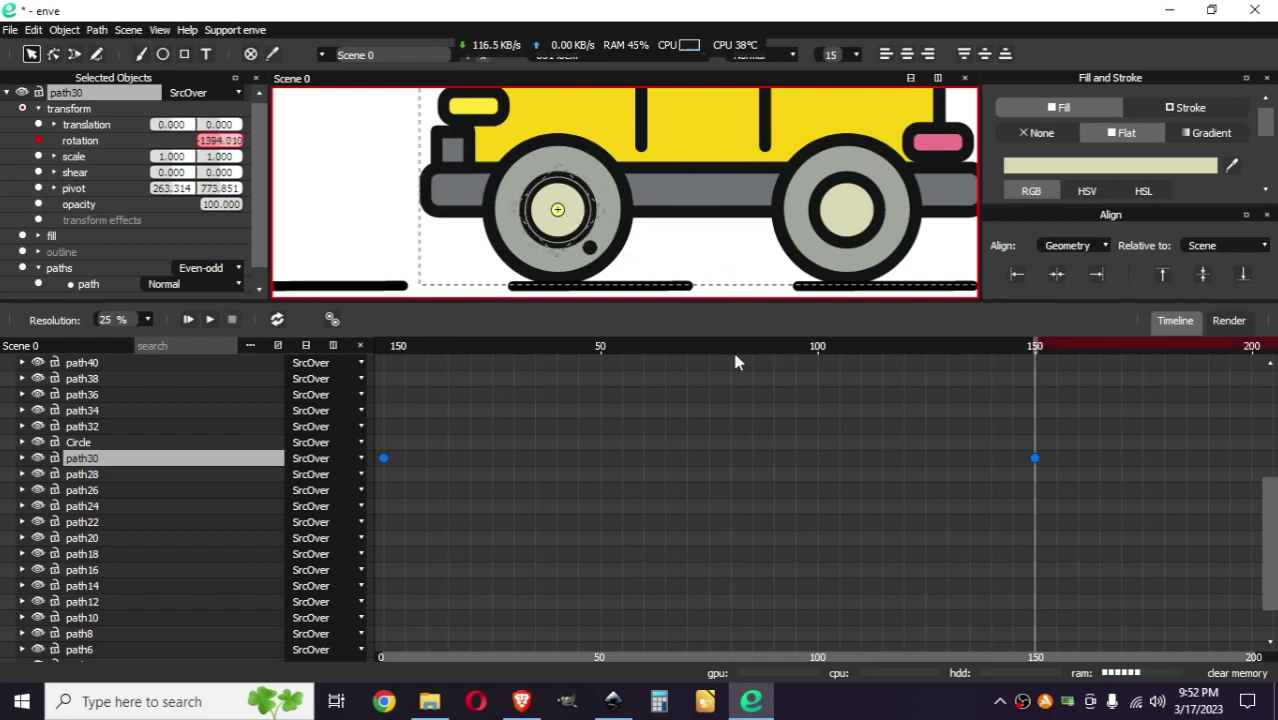
pyautogui.click(398, 352)
# Step: Enlarge the canvas, play the wheel-spin animation, and fit the whole scene in view
pyautogui.click(382, 250)
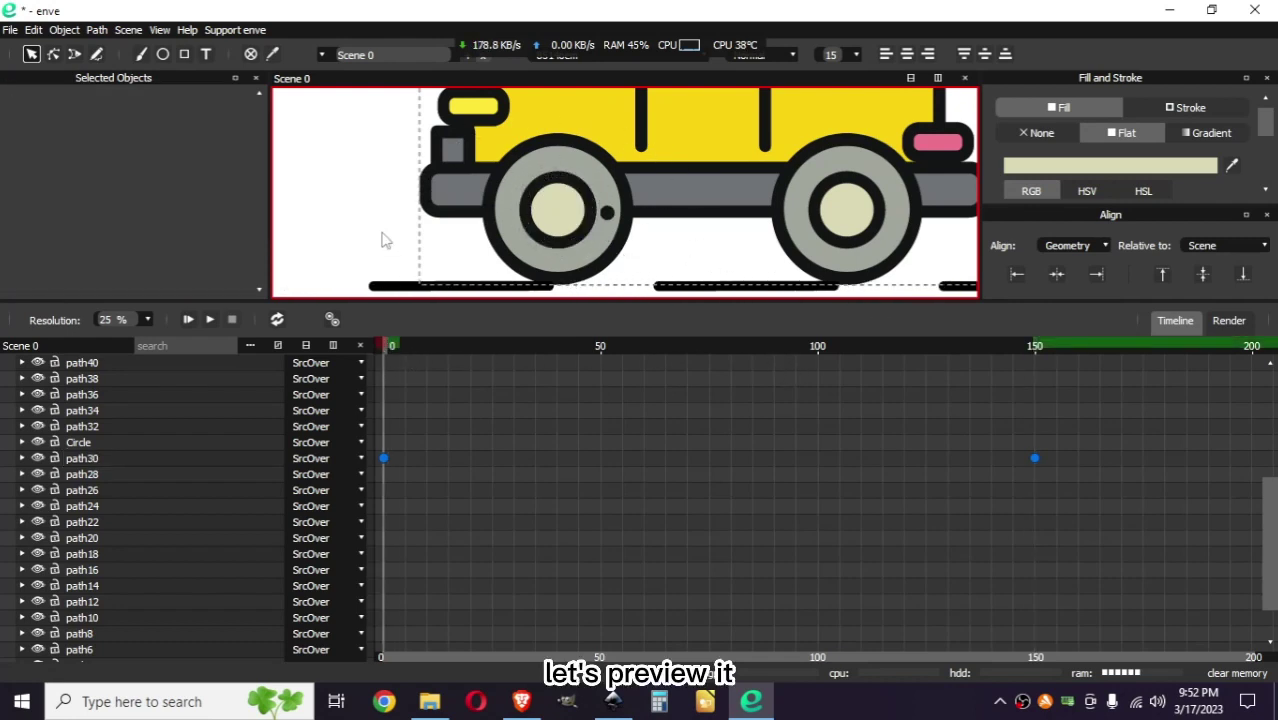
pyautogui.moveTo(434, 307)
pyautogui.mouseDown()
pyautogui.moveTo(474, 494)
pyautogui.moveTo(539, 586)
pyautogui.mouseUp()
pyautogui.press('space')
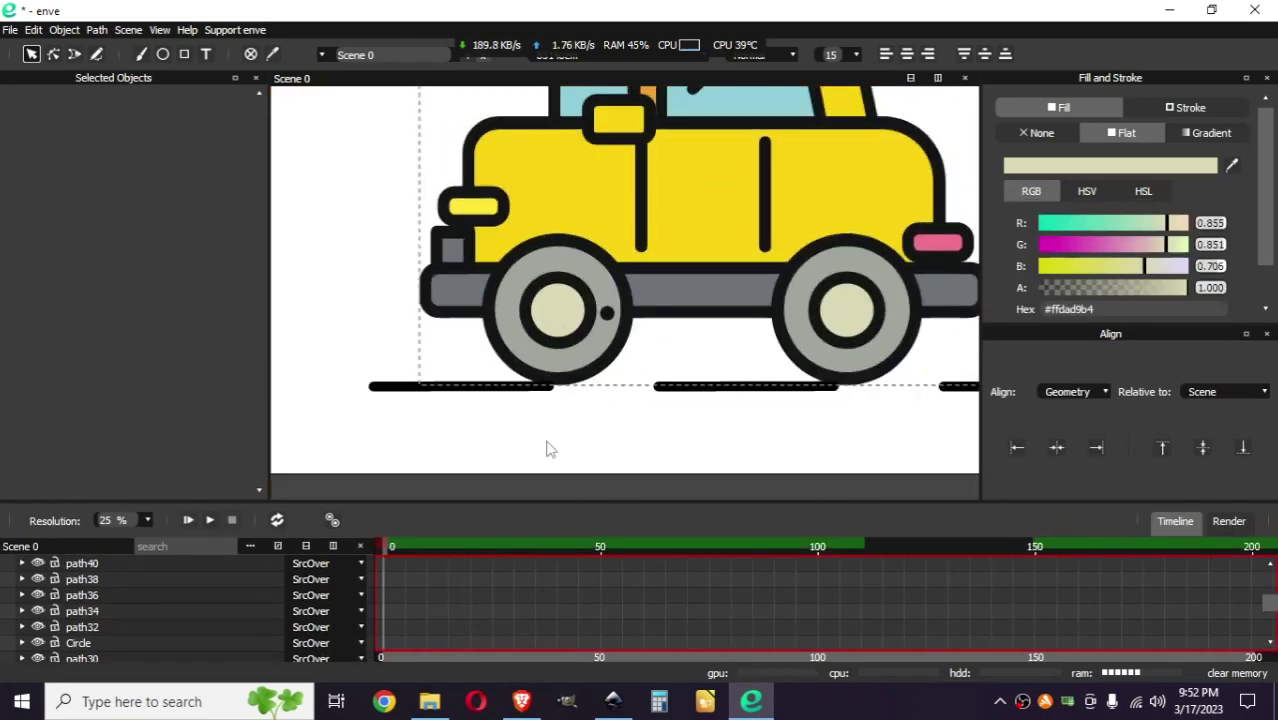
pyautogui.press('0')
pyautogui.press('space')
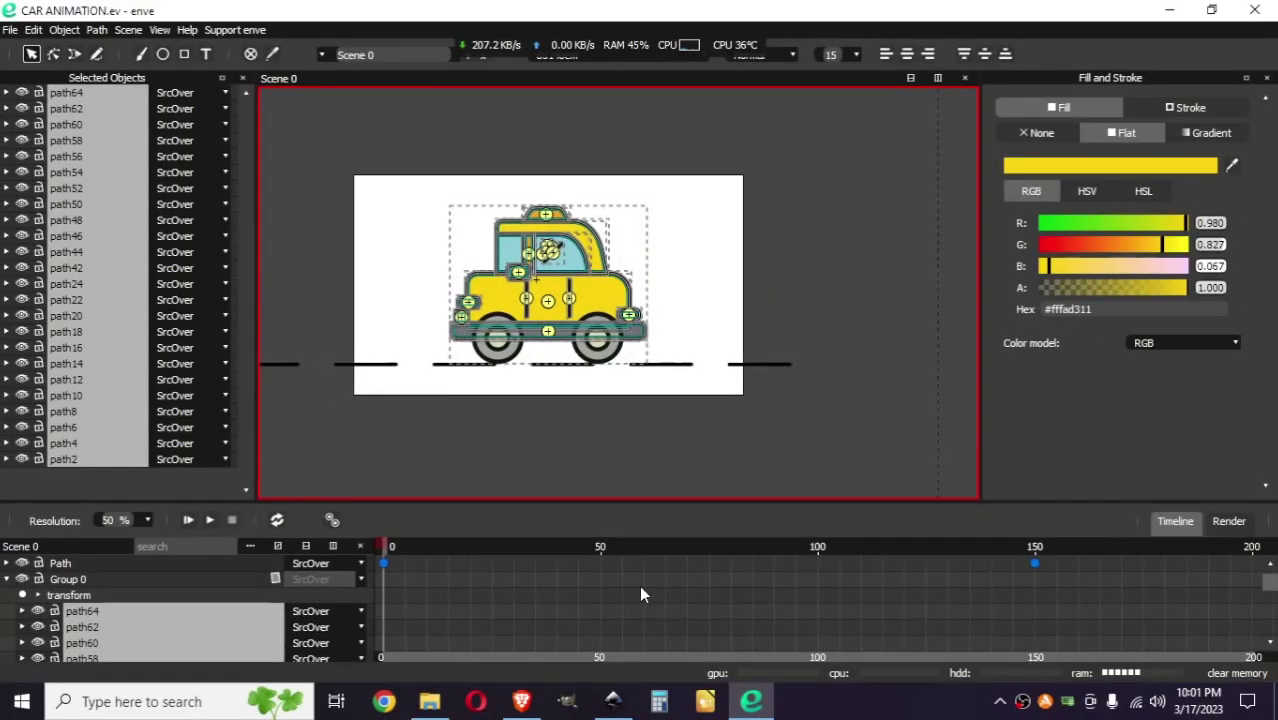
pyautogui.hotkey('ctrl', '0')
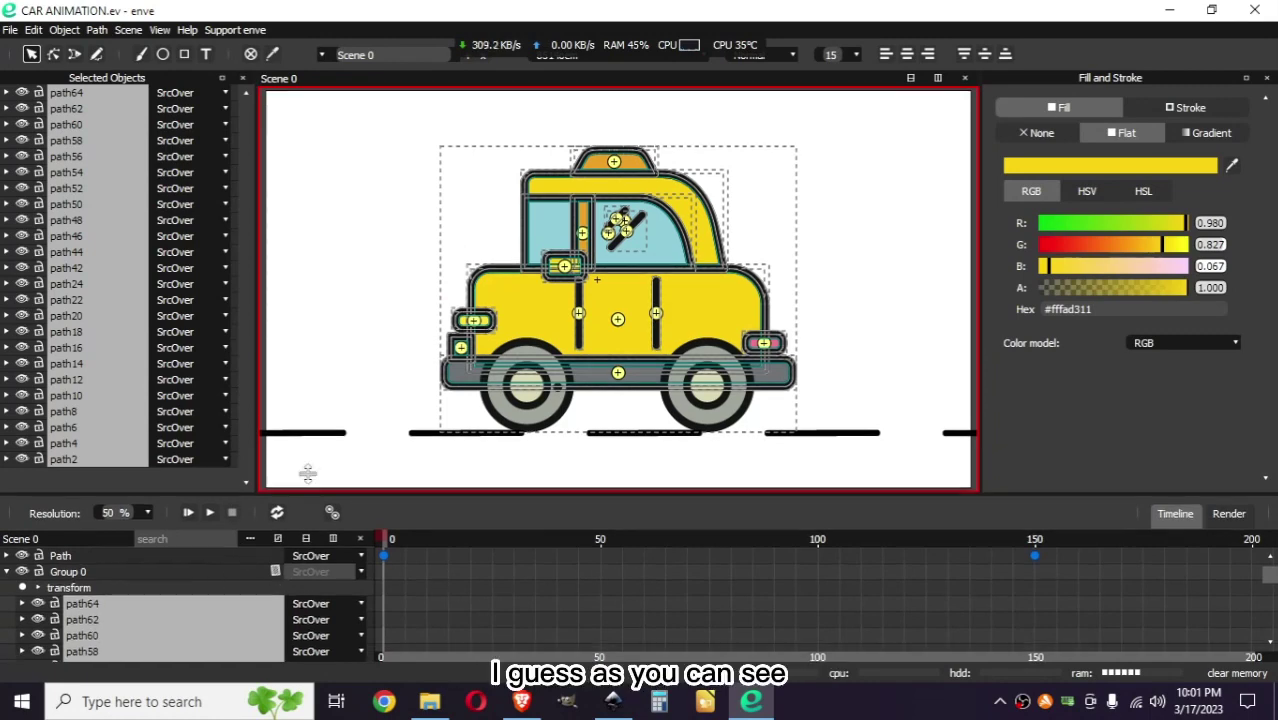
pyautogui.moveTo(306, 505); pyautogui.dragTo(320, 431)
pyautogui.scroll(-5, 160, 562)
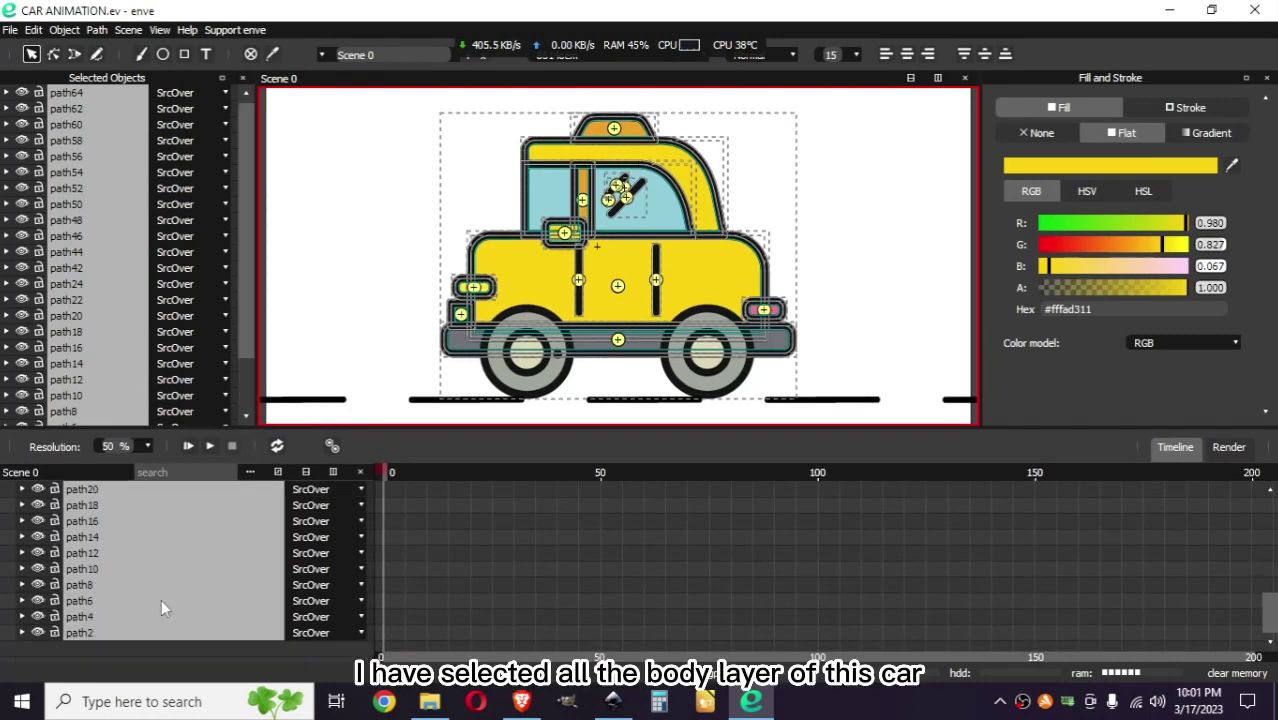
pyautogui.press('g')
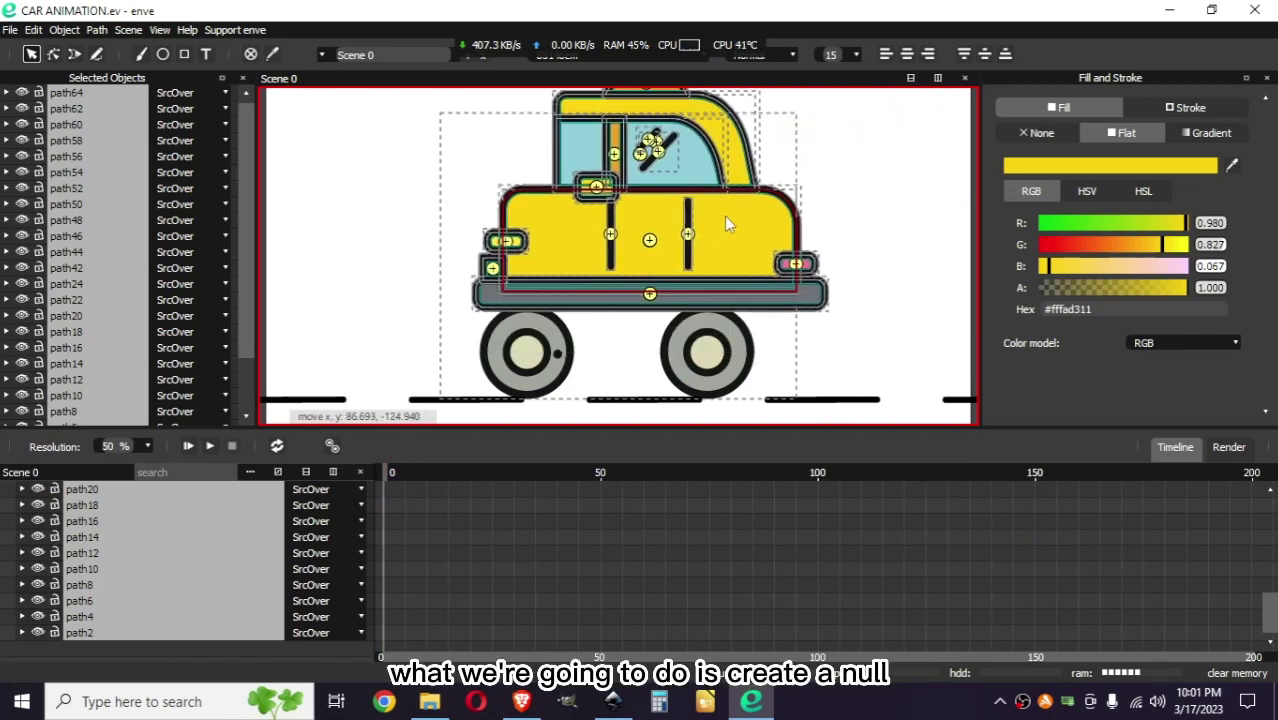
pyautogui.press('Escape')
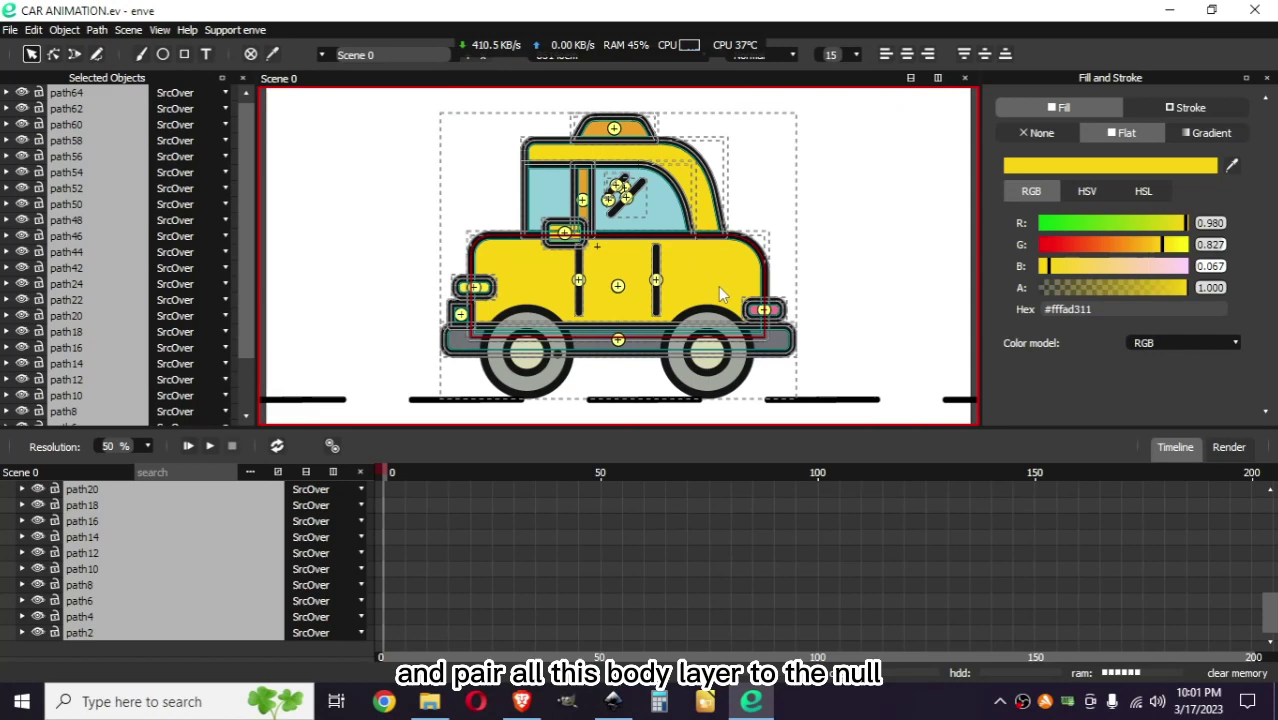
pyautogui.scroll(5, 267, 568)
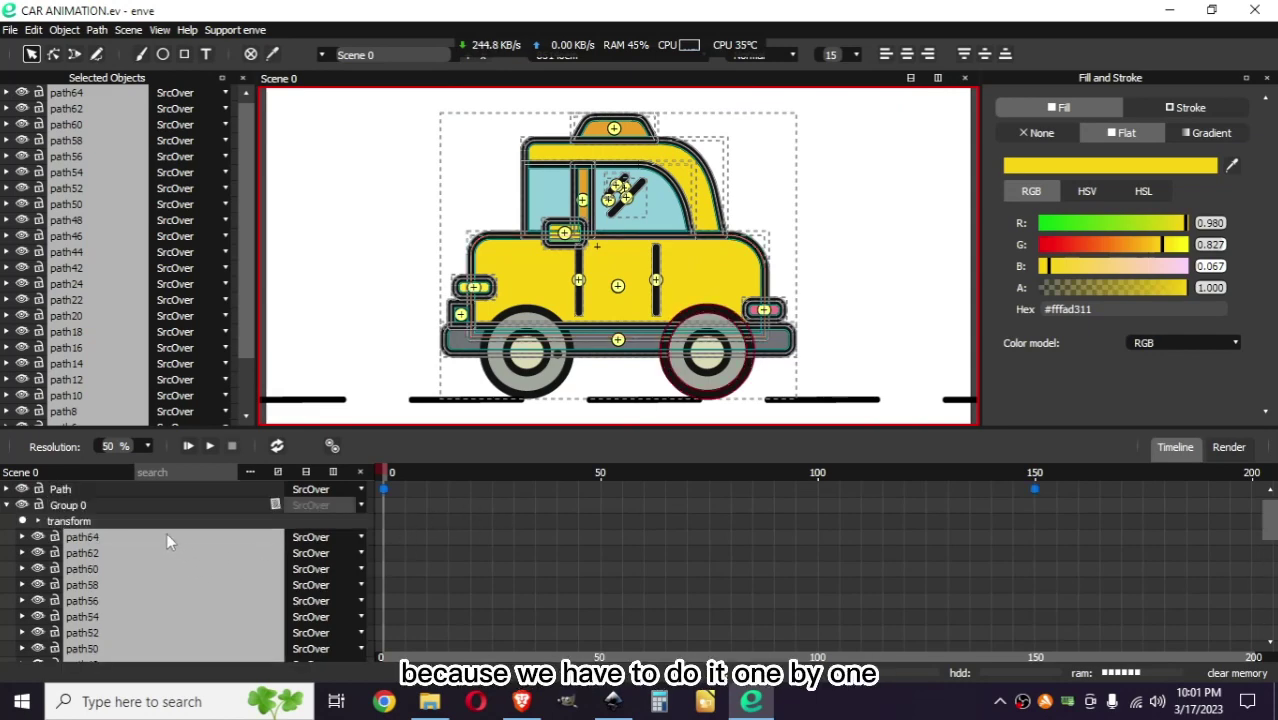
# Step: Add a null object to the taxi group
pyautogui.rightClick(198, 528)
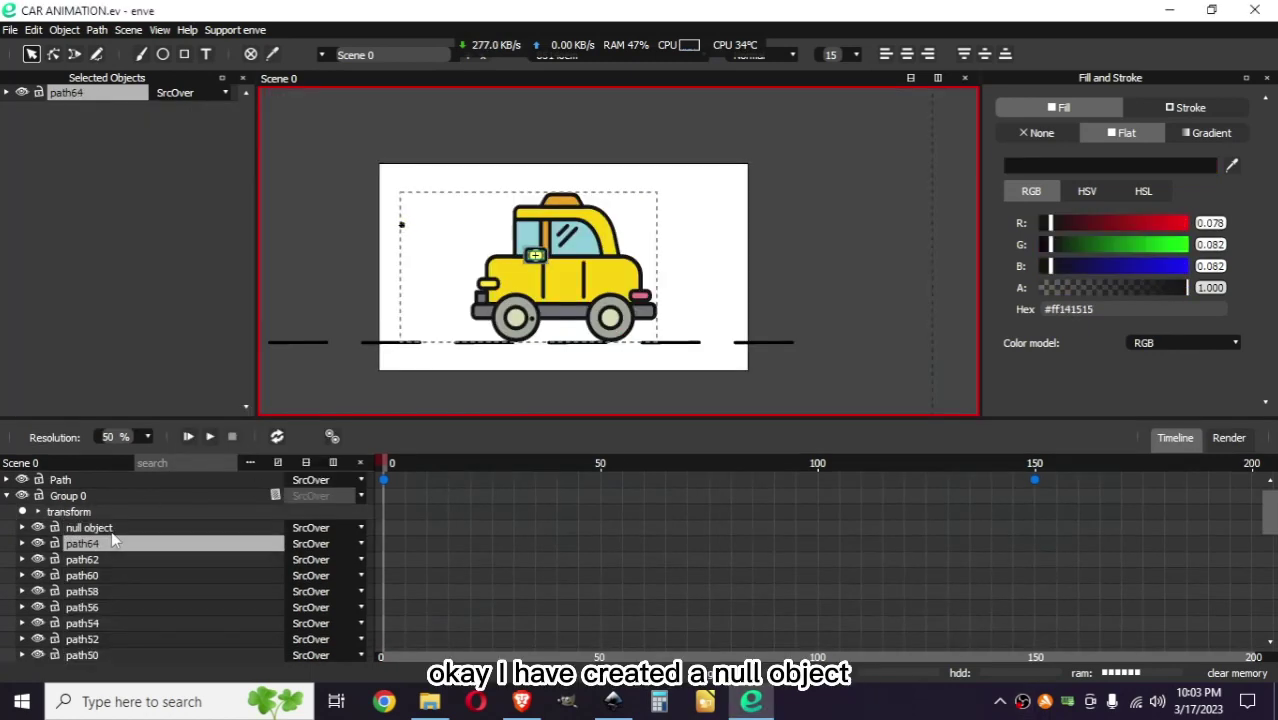
pyautogui.scroll(2, 400, 262)
pyautogui.scroll(3, 405, 200)
pyautogui.scroll(-3, 400, 220)
pyautogui.scroll(-1, 395, 254)
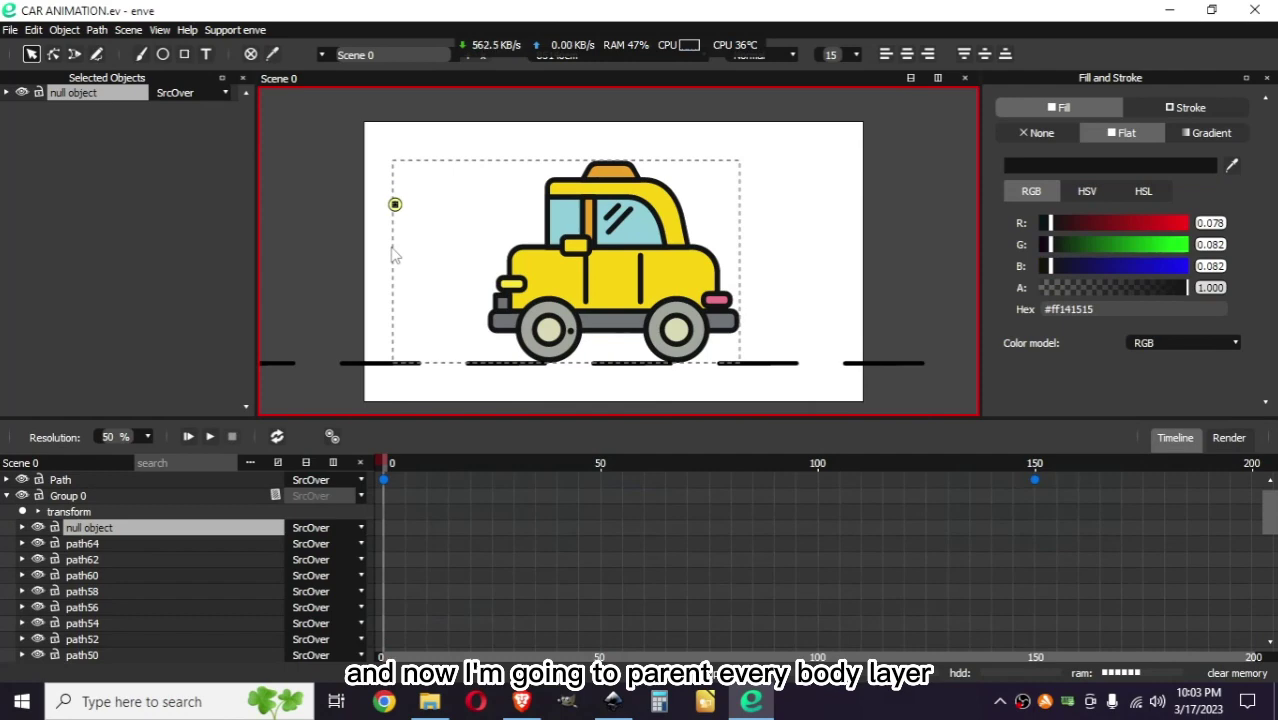
# Step: Give path64 a parent effect targeting the null object
pyautogui.click(113, 544)
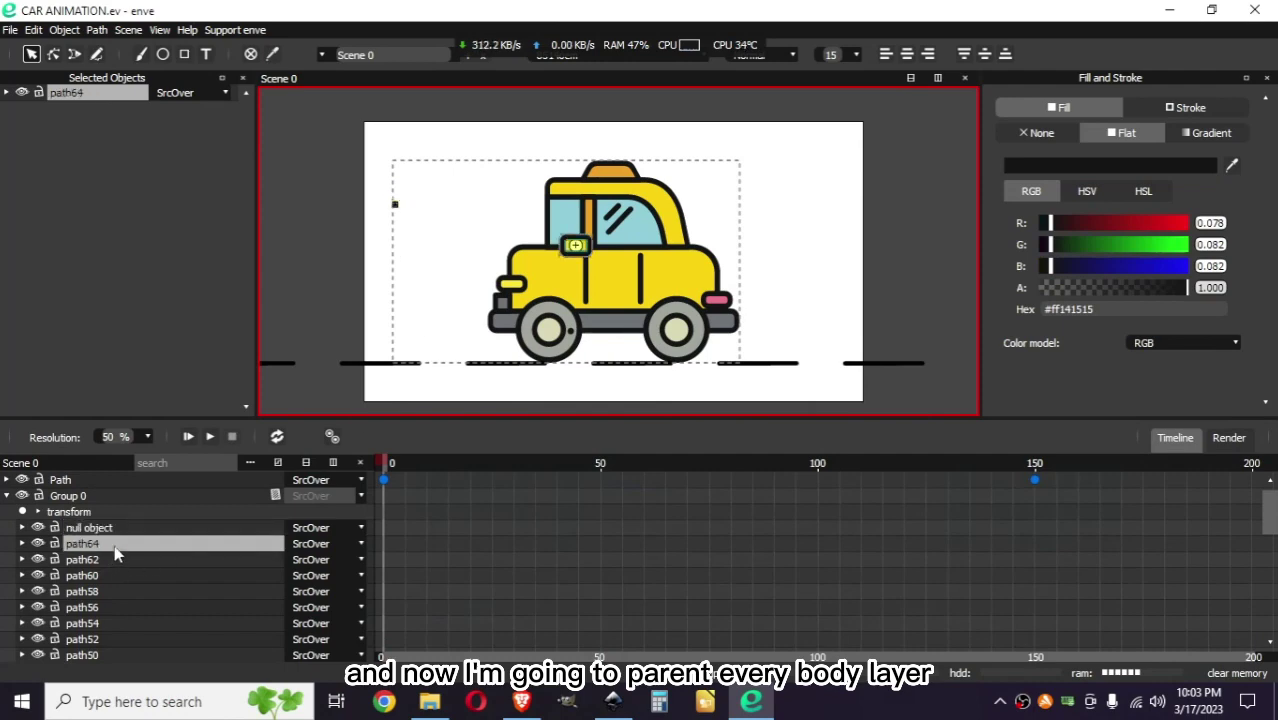
pyautogui.click(6, 92)
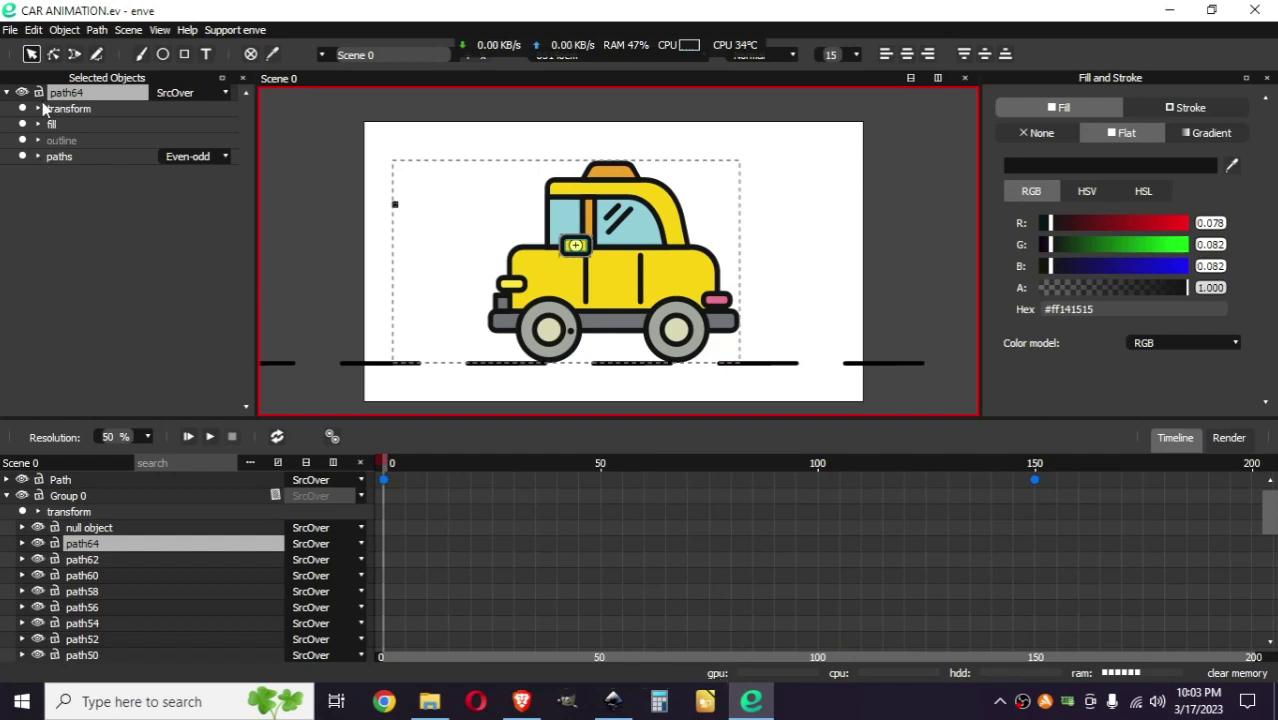
pyautogui.click(40, 108)
pyautogui.rightClick(73, 224)
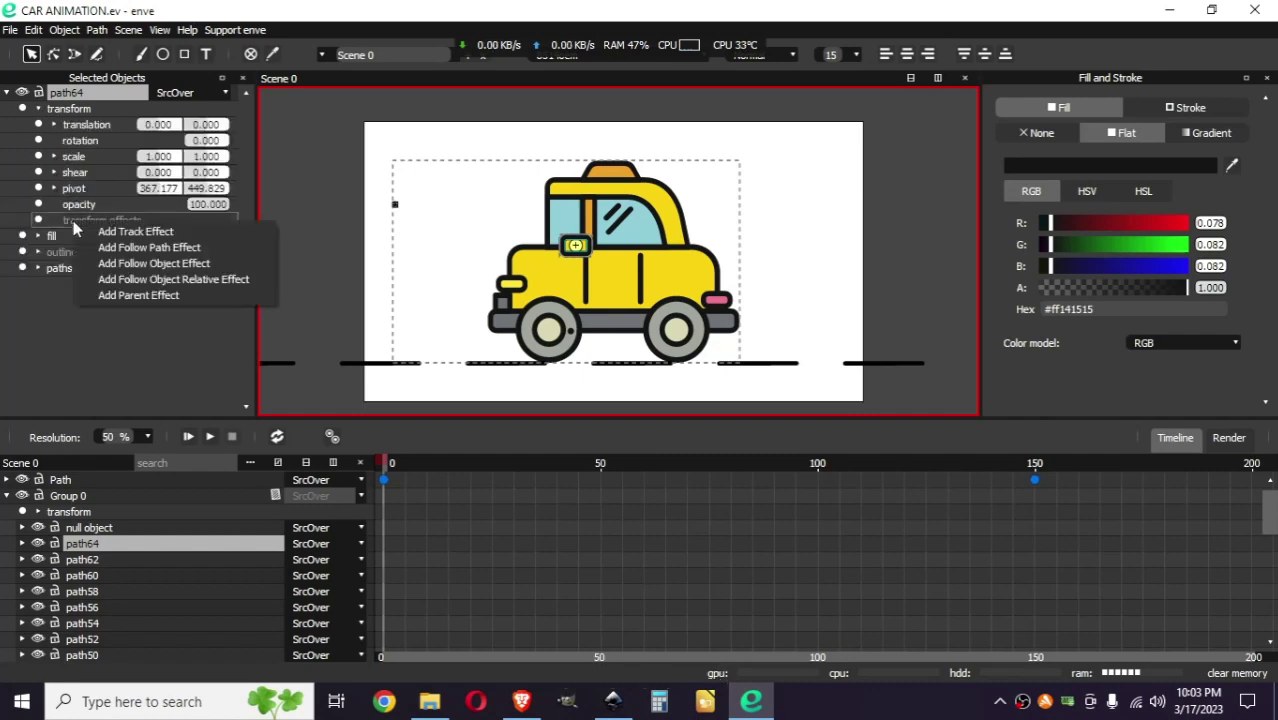
pyautogui.click(96, 295)
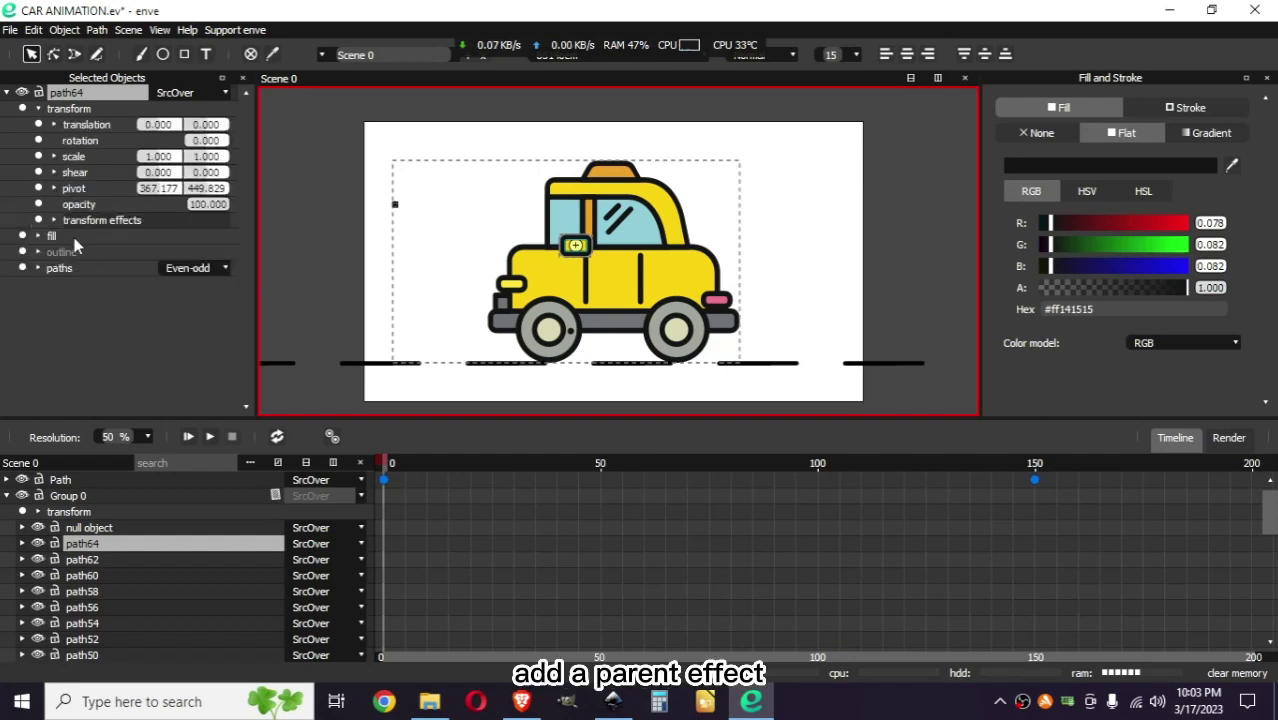
pyautogui.click(54, 220)
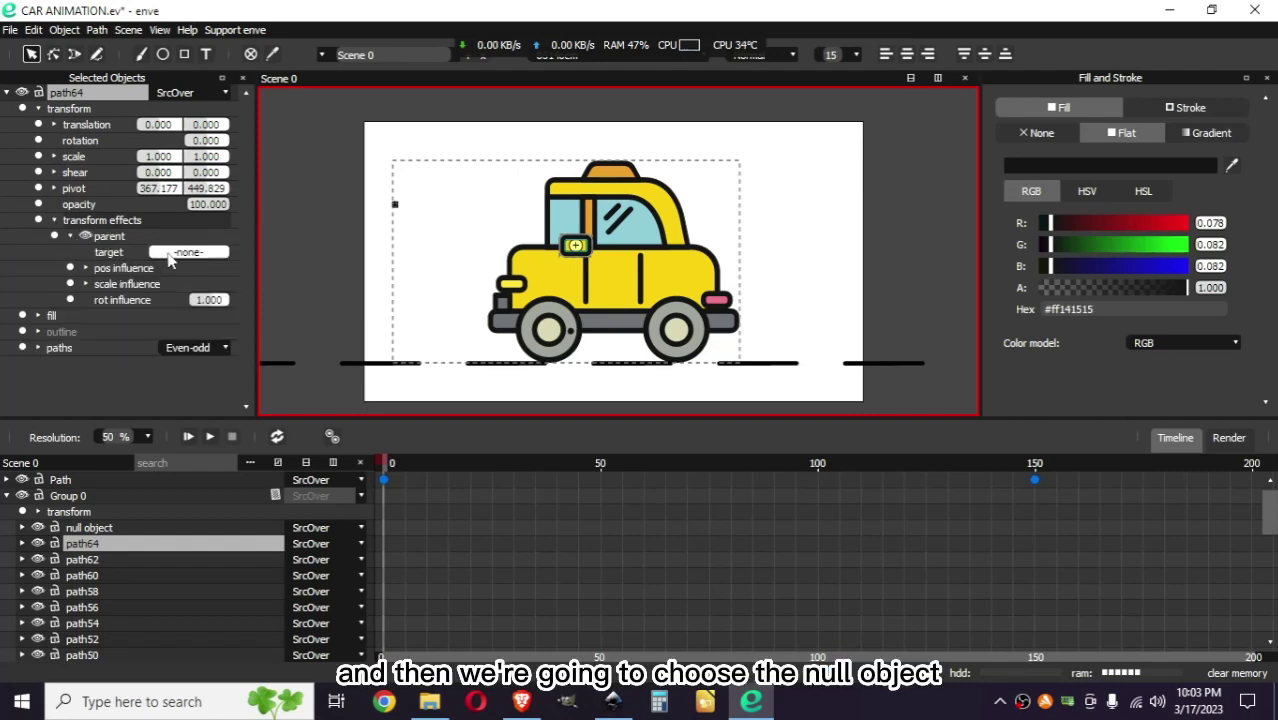
pyautogui.click(172, 254)
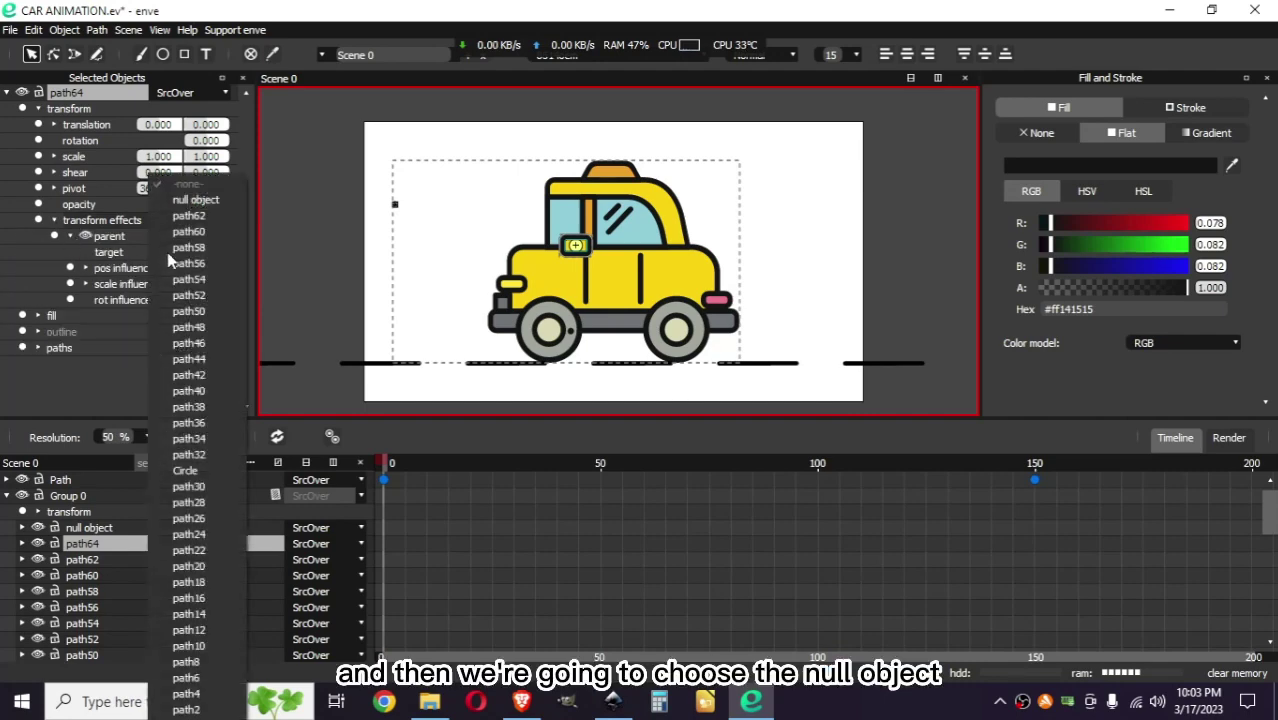
pyautogui.click(208, 207)
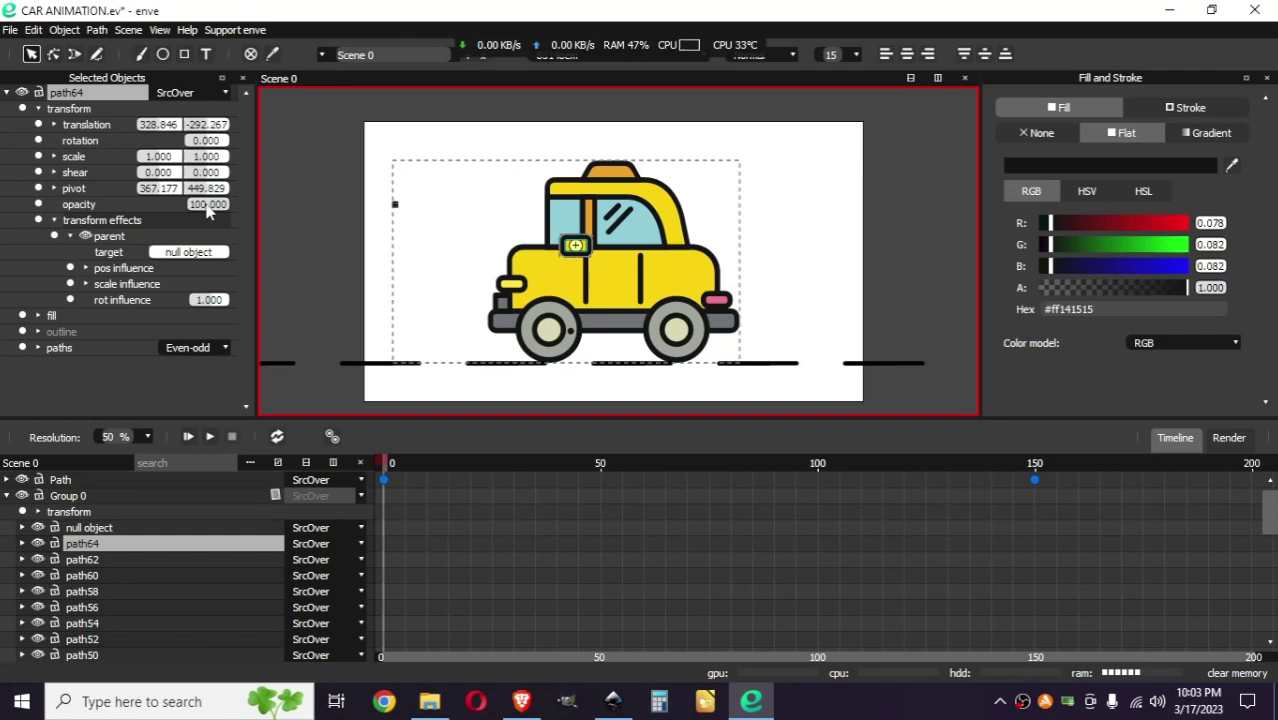
pyautogui.click(190, 256)
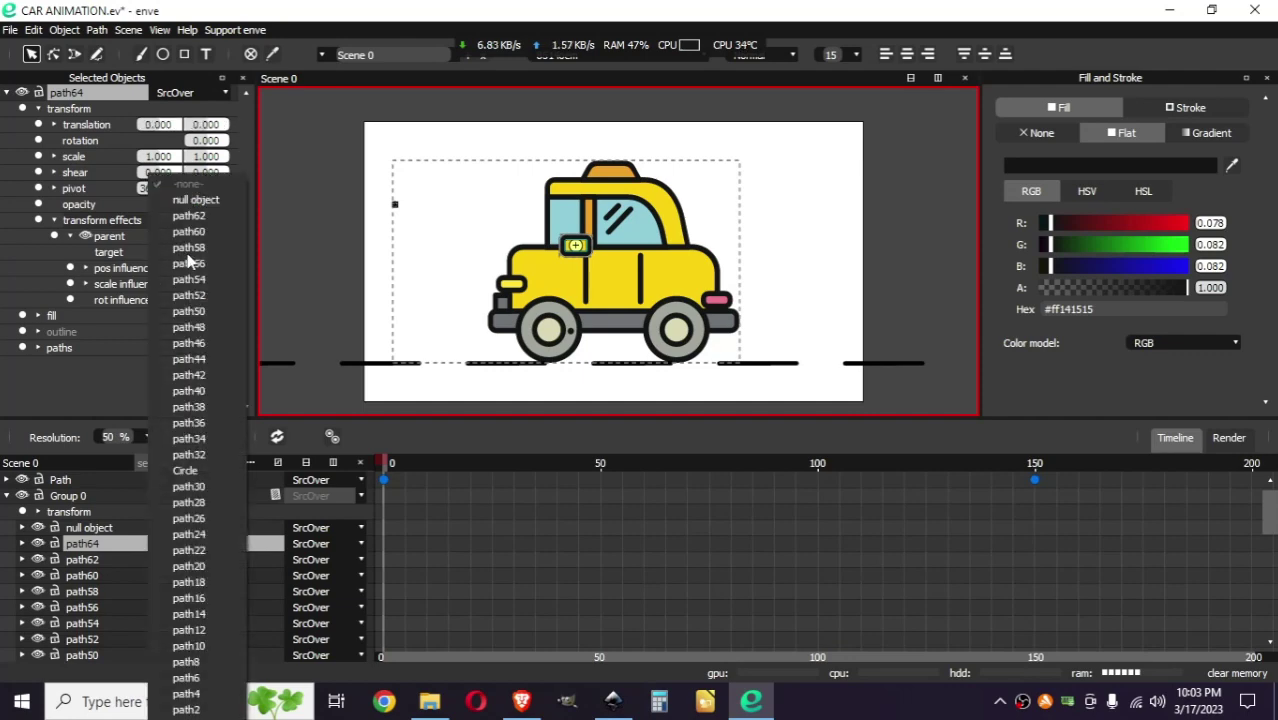
pyautogui.click(226, 205)
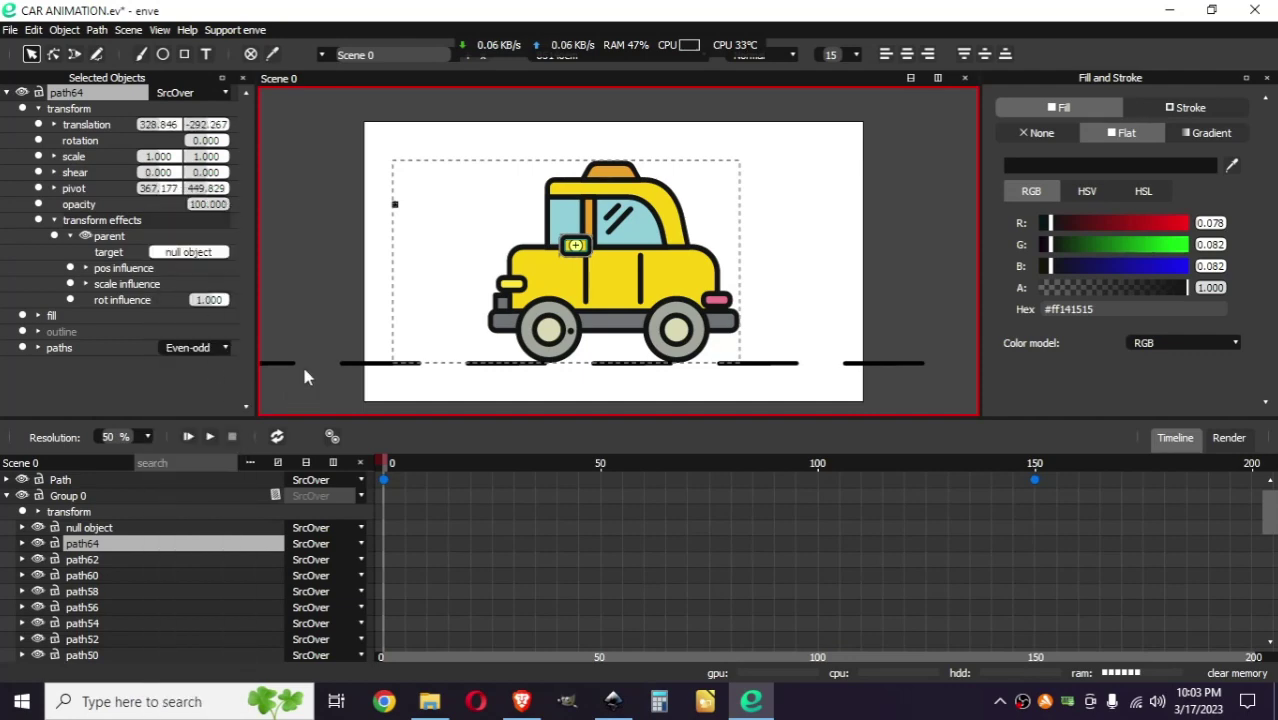
# Step: Test-move the null object to check the parenting, then cancel the move
pyautogui.click(110, 531)
pyautogui.press('g')
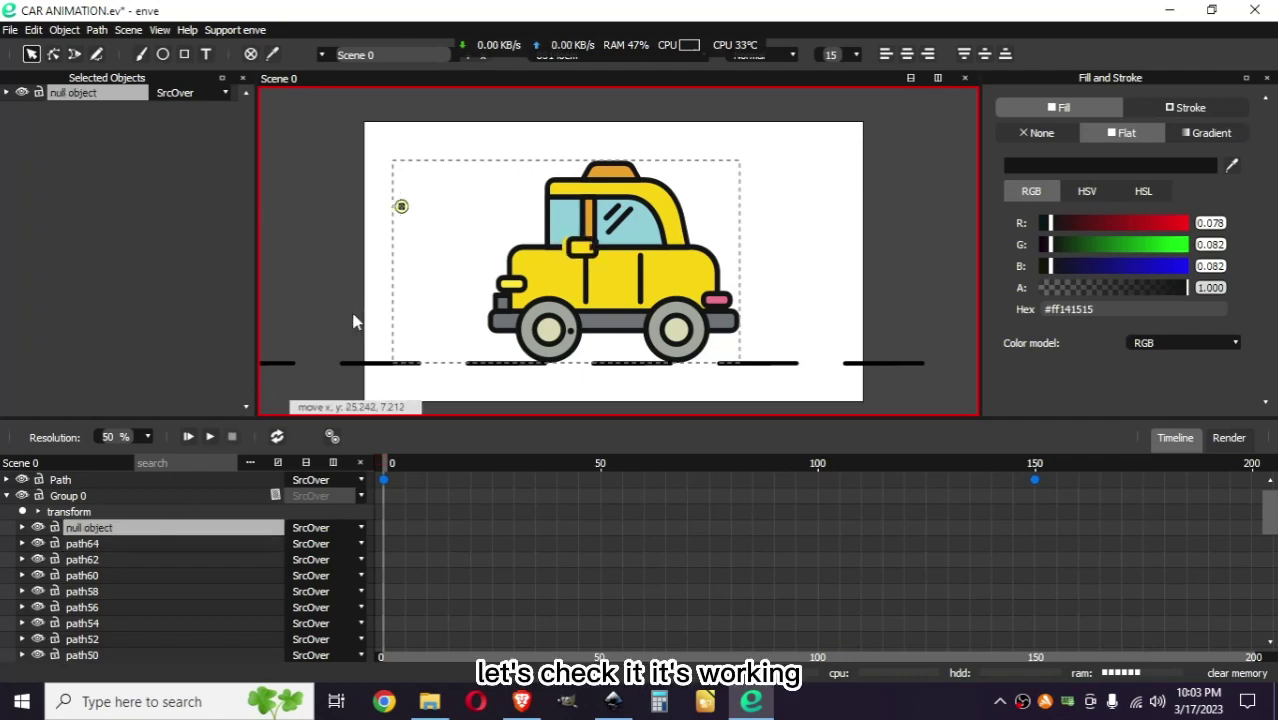
pyautogui.press('Escape')
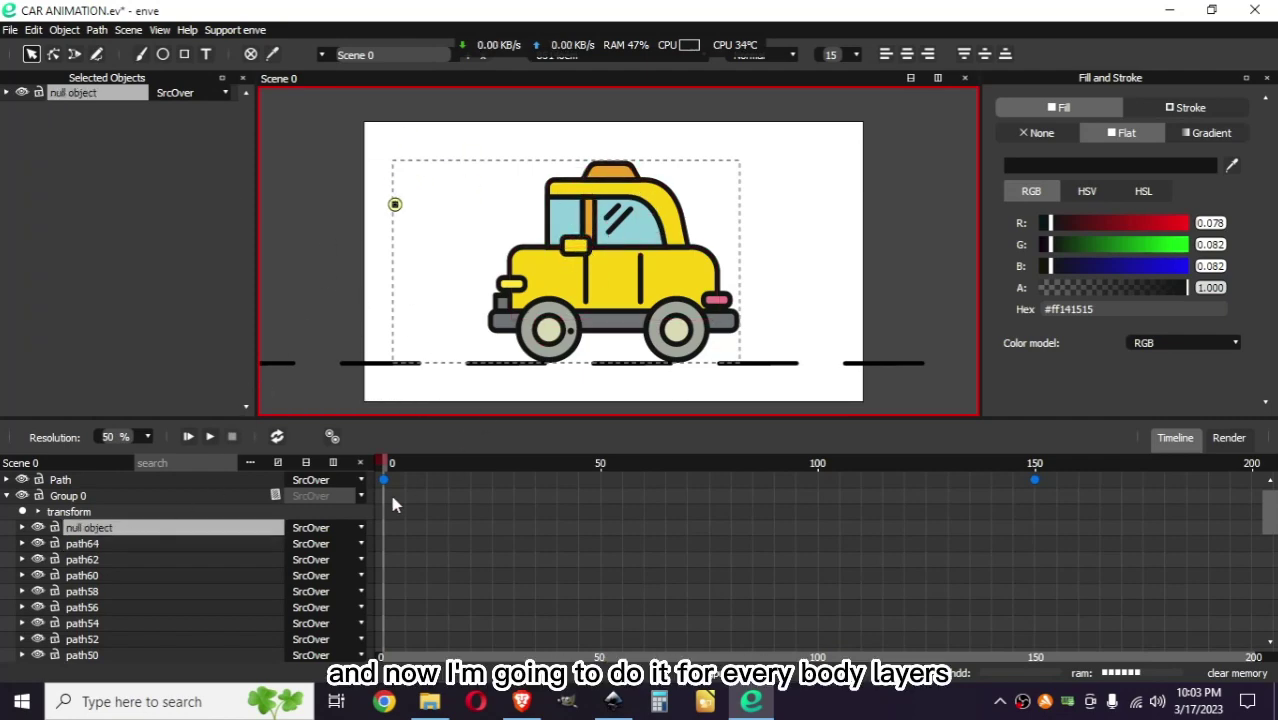
# Step: Set path54's Parent effect target to the null object
pyautogui.click(82, 575)
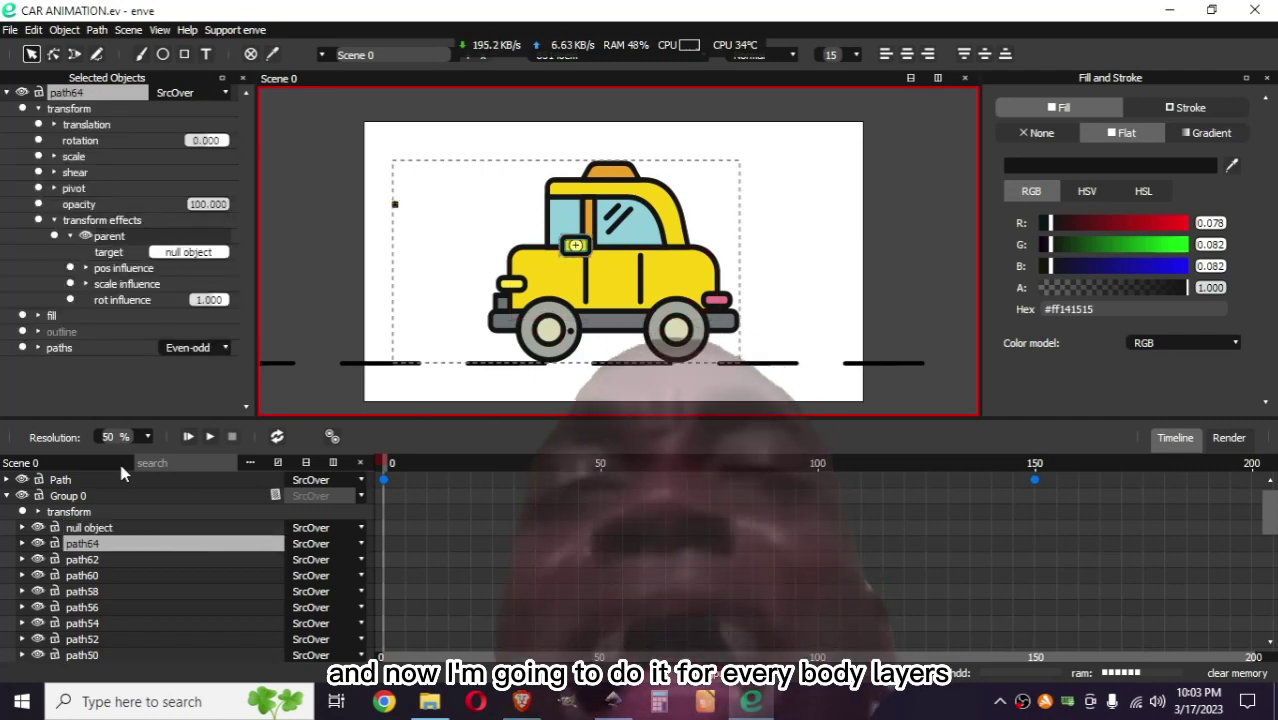
pyautogui.scroll(-1, 150, 560)
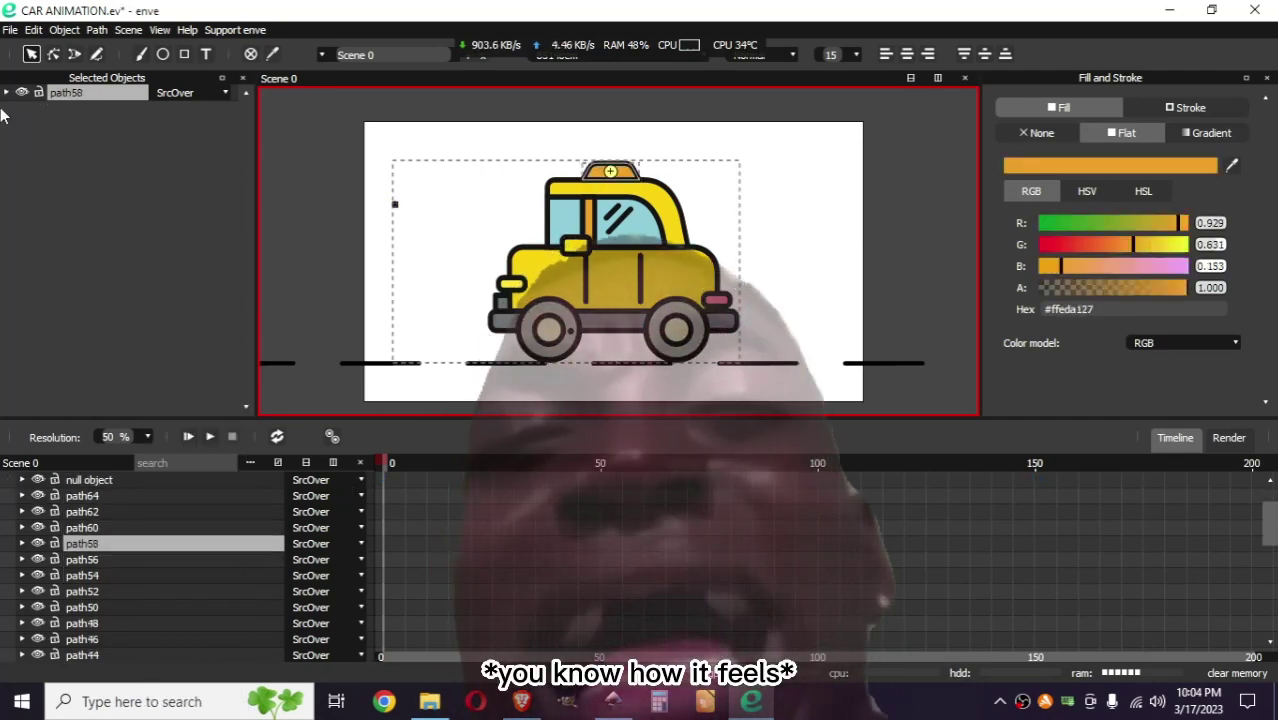
pyautogui.click(82, 575)
pyautogui.click(190, 252)
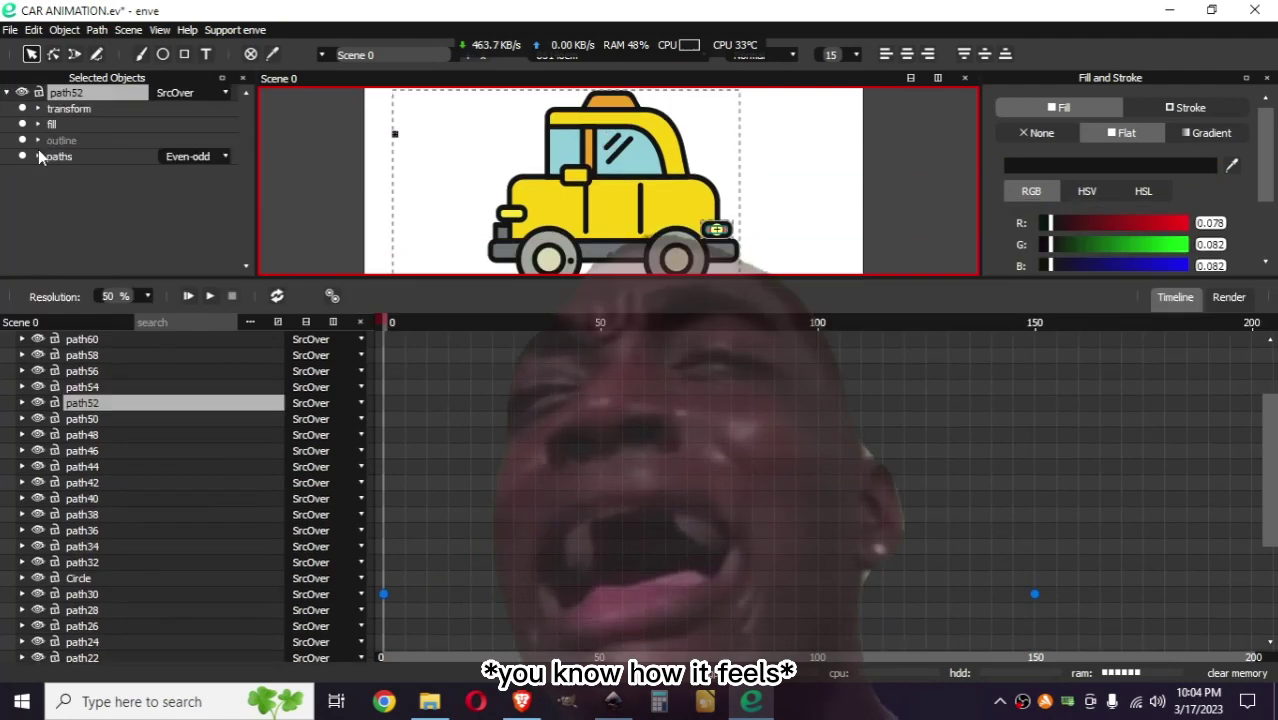
pyautogui.click(195, 200)
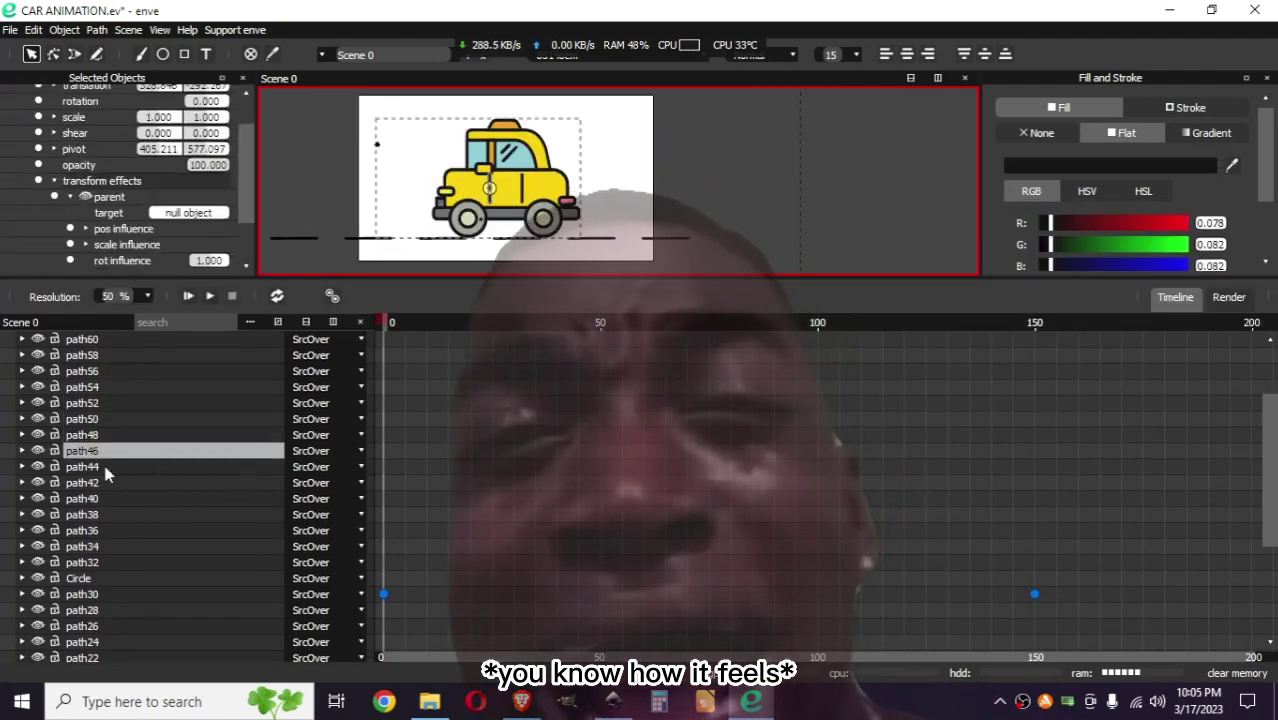
pyautogui.click(82, 562)
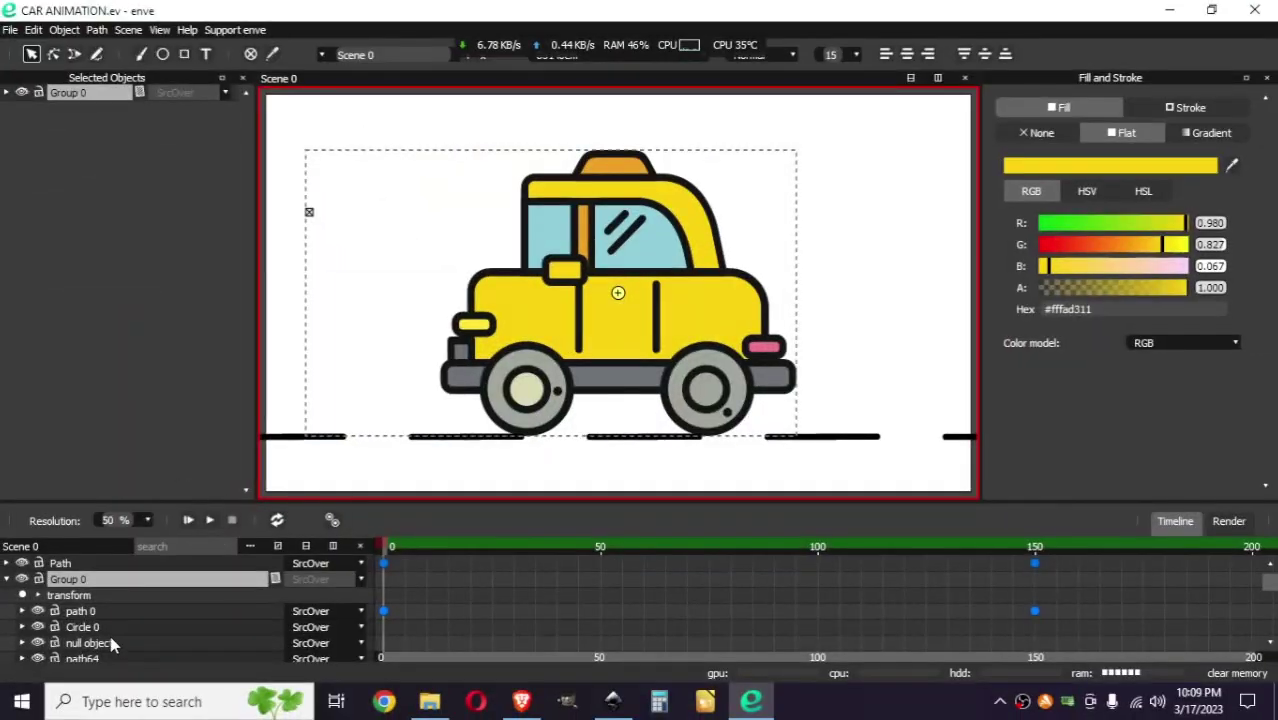
# Step: Test-move the null object again and cancel, leaving the taxi in place
pyautogui.click(89, 643)
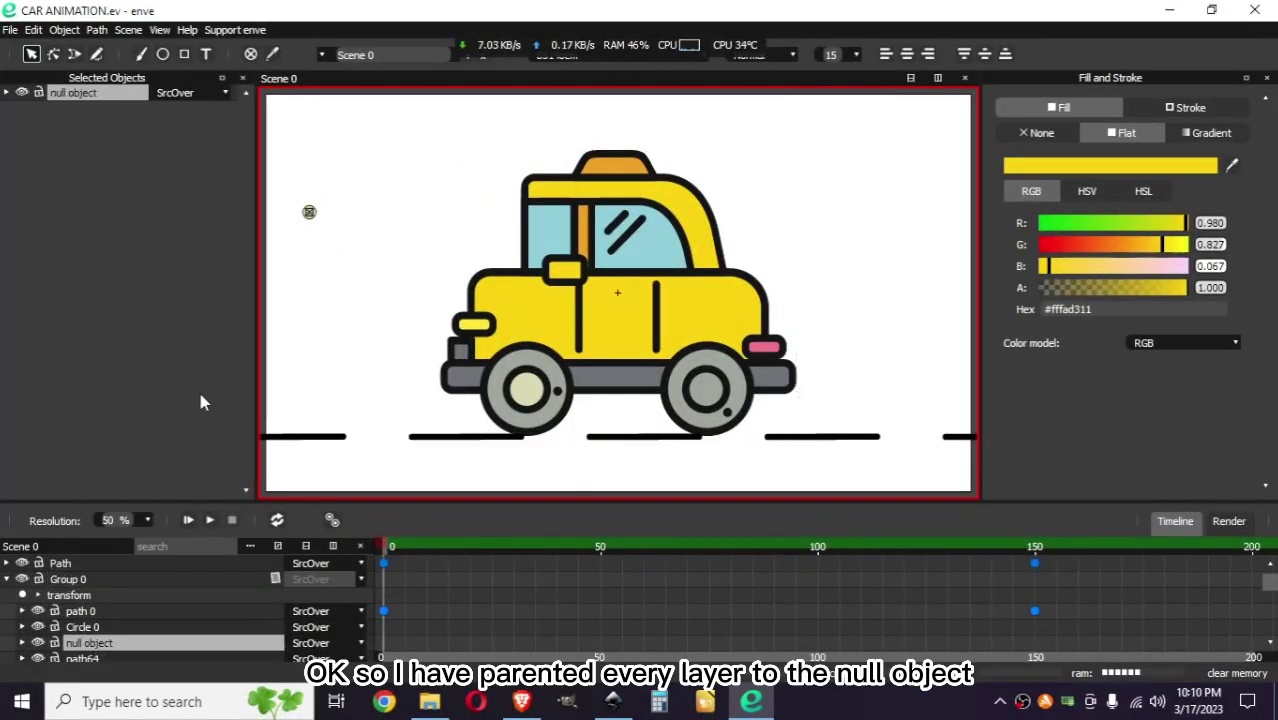
pyautogui.press('g')
pyautogui.press('Escape')
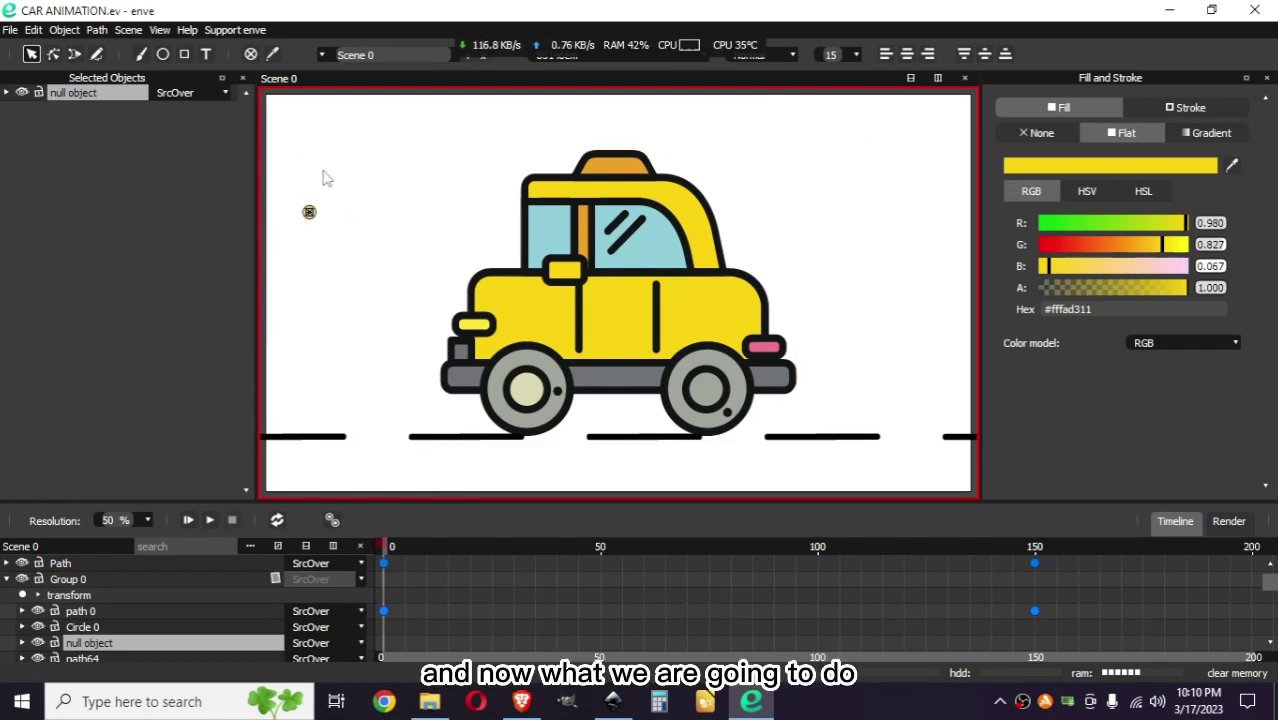
# Step: Keyframe the null object's y translation alternating 292.267 and 278.567 every 20 frames
pyautogui.click(5, 92)
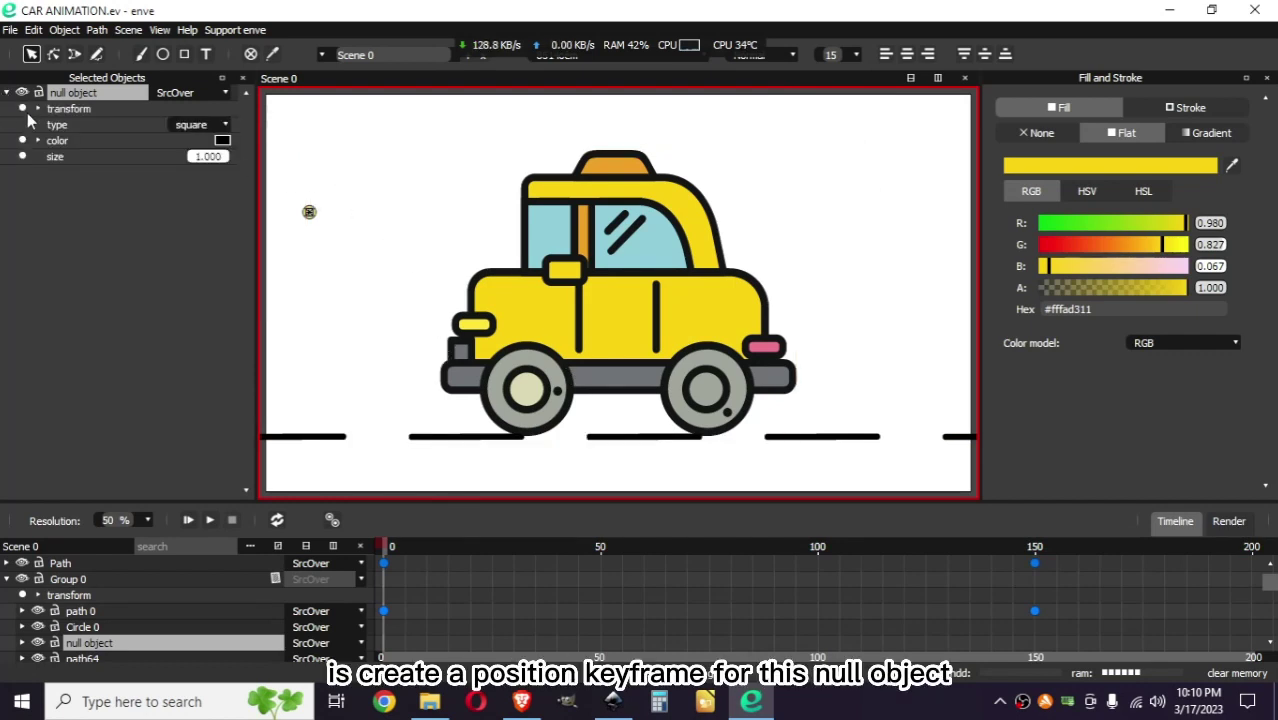
pyautogui.click(38, 109)
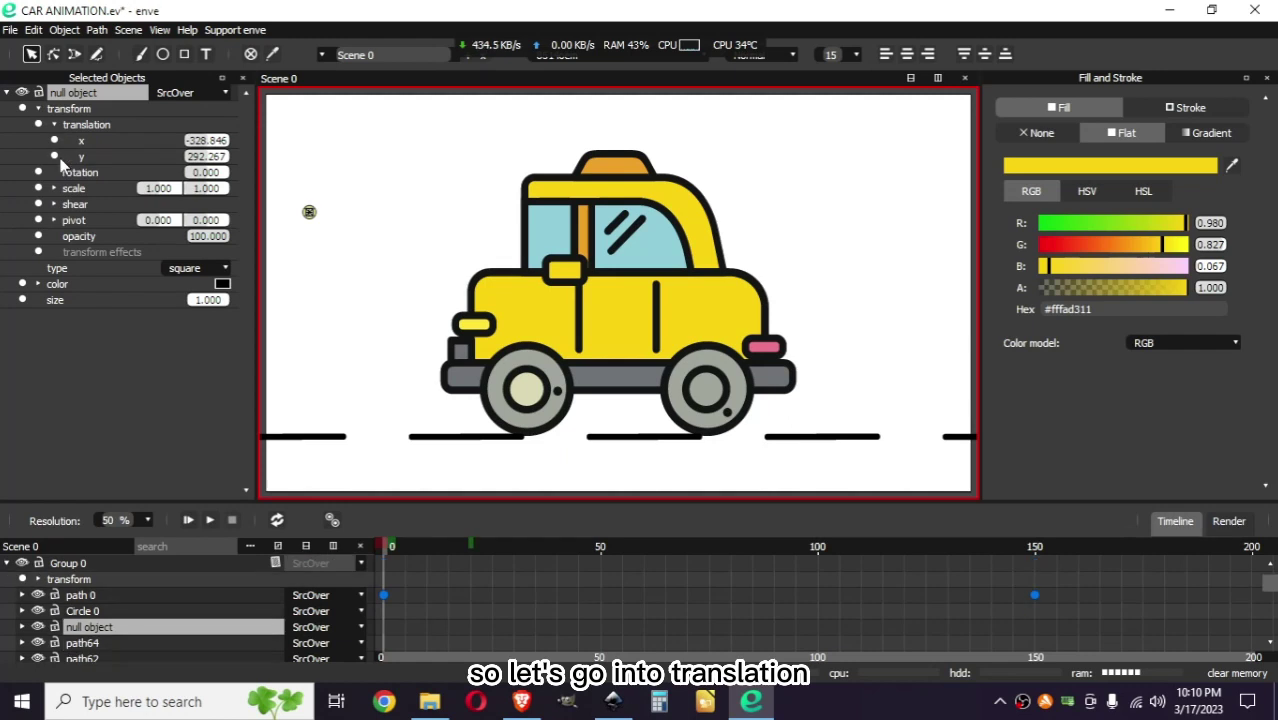
pyautogui.moveTo(396, 563); pyautogui.dragTo(469, 562)
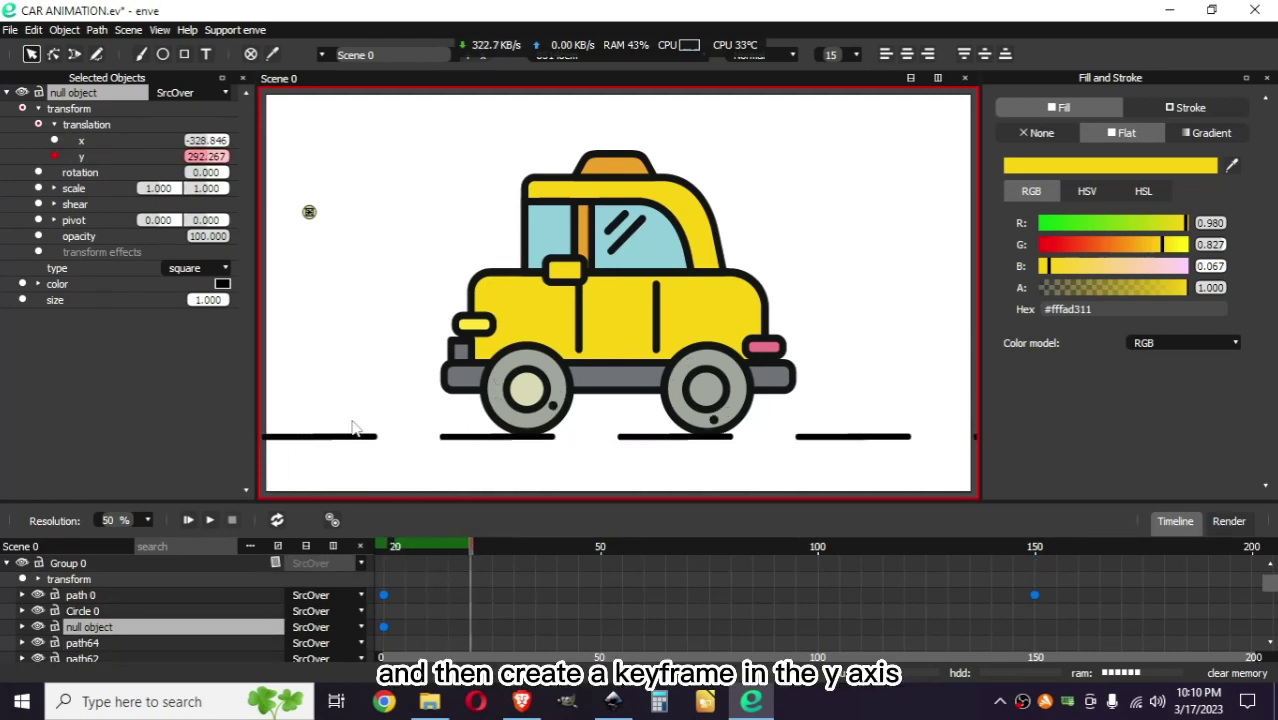
pyautogui.moveTo(210, 160); pyautogui.dragTo(196, 160)
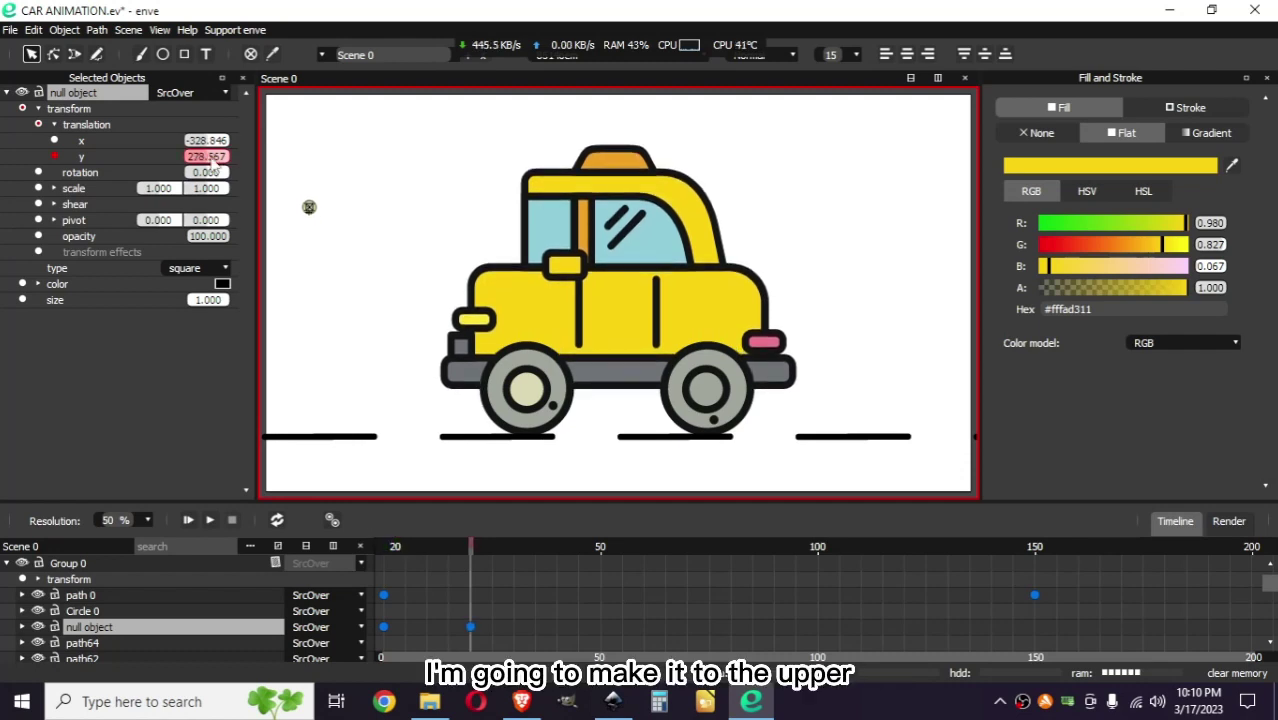
pyautogui.moveTo(470, 553); pyautogui.dragTo(634, 566)
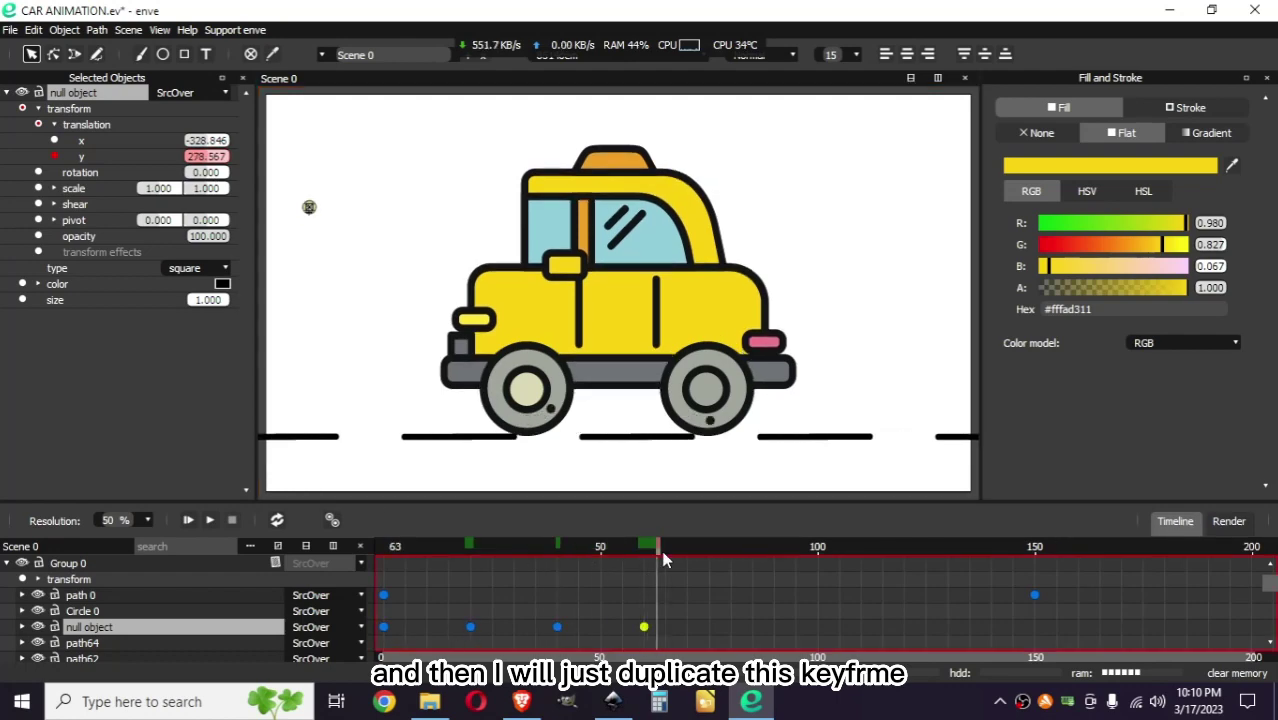
pyautogui.moveTo(634, 566); pyautogui.dragTo(920, 590)
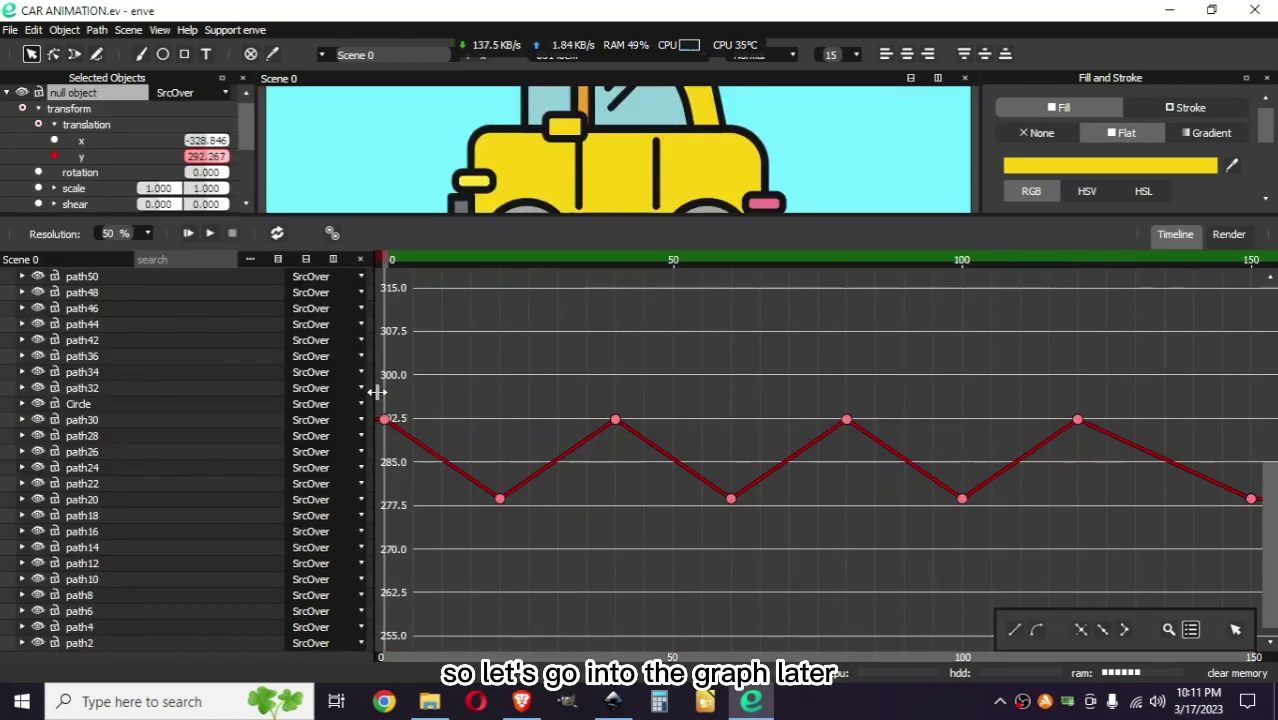
# Step: Zoom out the null object's y curve, then list its translation keyframe rows in the dopesheet
pyautogui.scroll(-2, 626, 452)
pyautogui.scroll(-2, 626, 452)
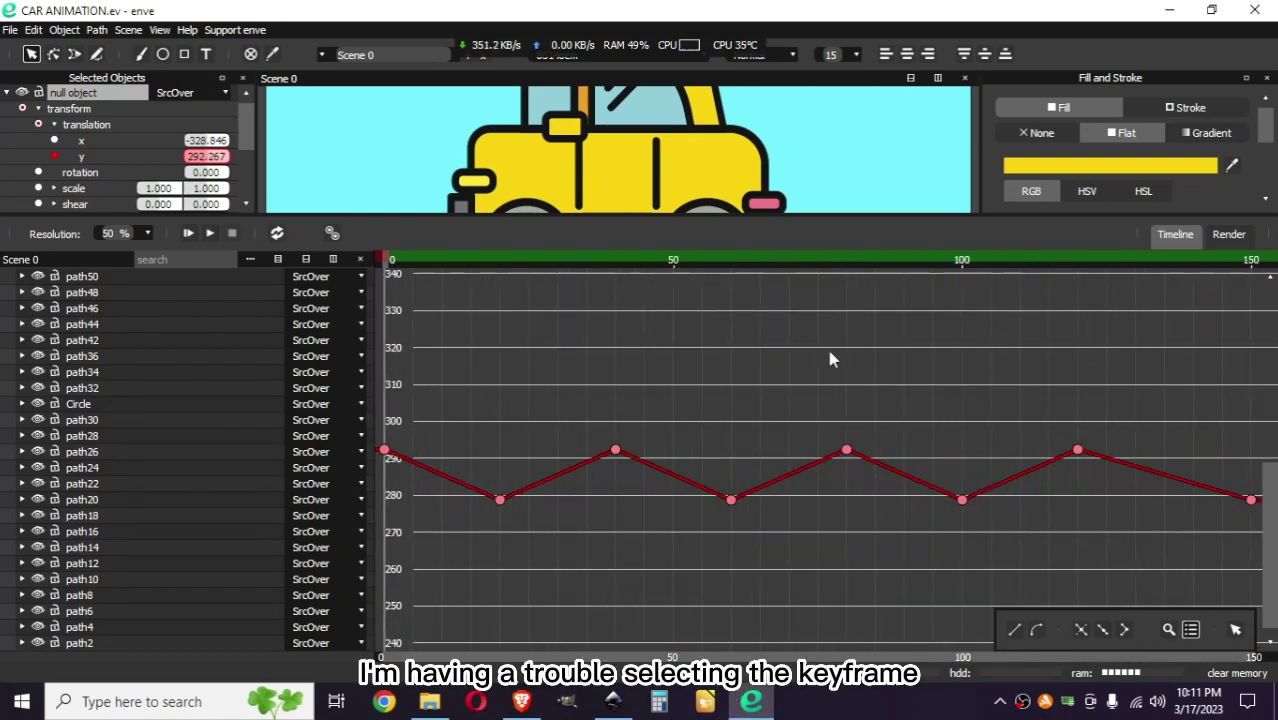
pyautogui.click(277, 260)
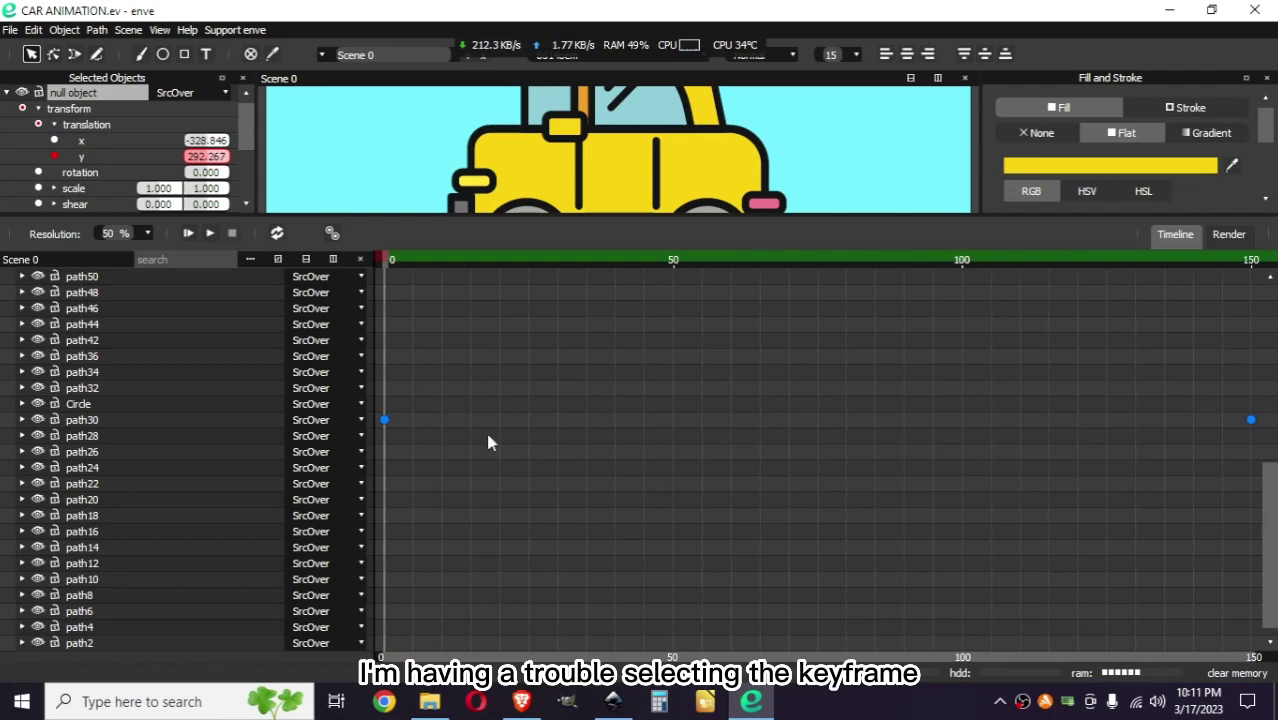
pyautogui.scroll(4, 587, 476)
pyautogui.scroll(4, 587, 476)
pyautogui.scroll(1, 578, 472)
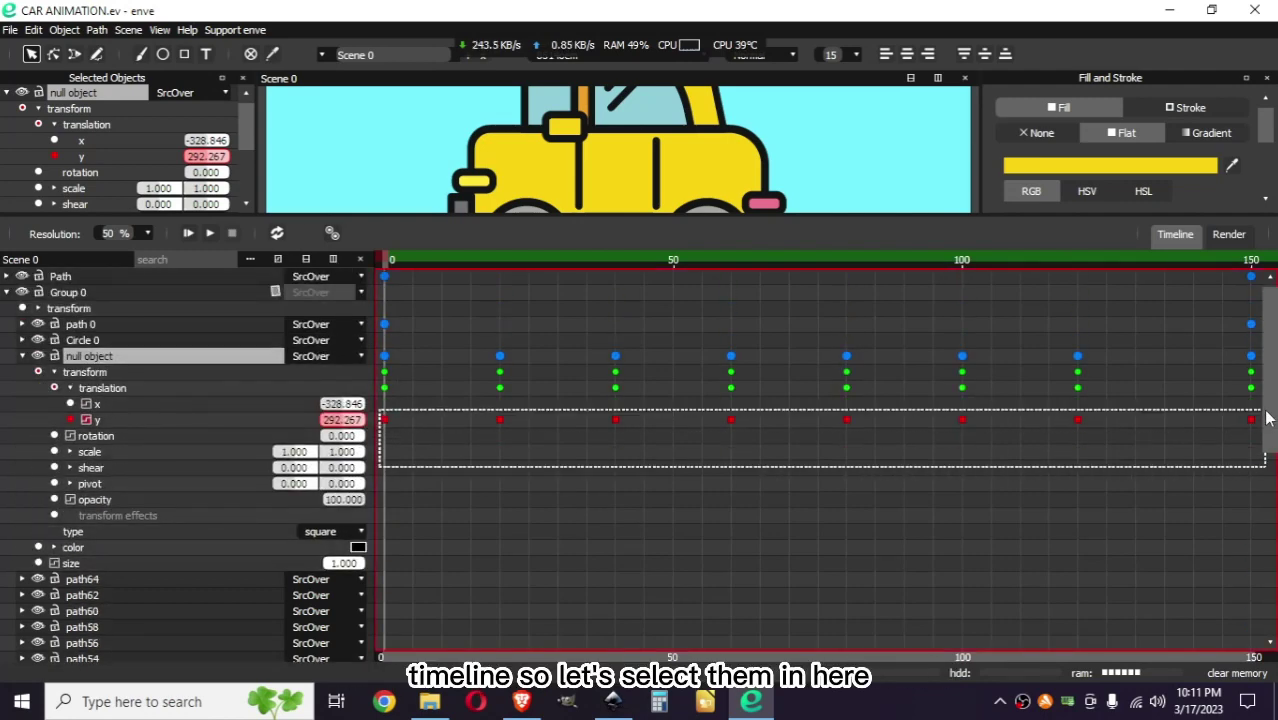
# Step: Make all the null object's translation keyframes smooth in the graph editor
pyautogui.moveTo(380, 476); pyautogui.dragTo(1268, 272)
pyautogui.click(277, 259)
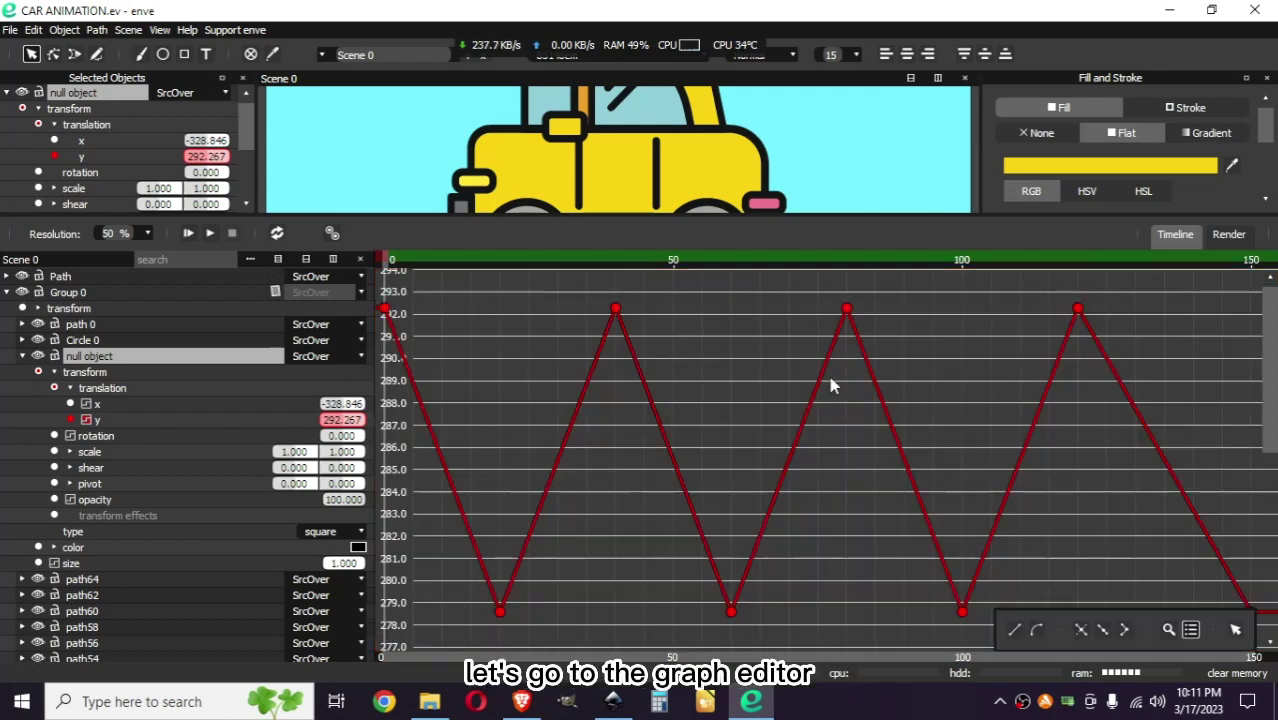
pyautogui.click(1101, 629)
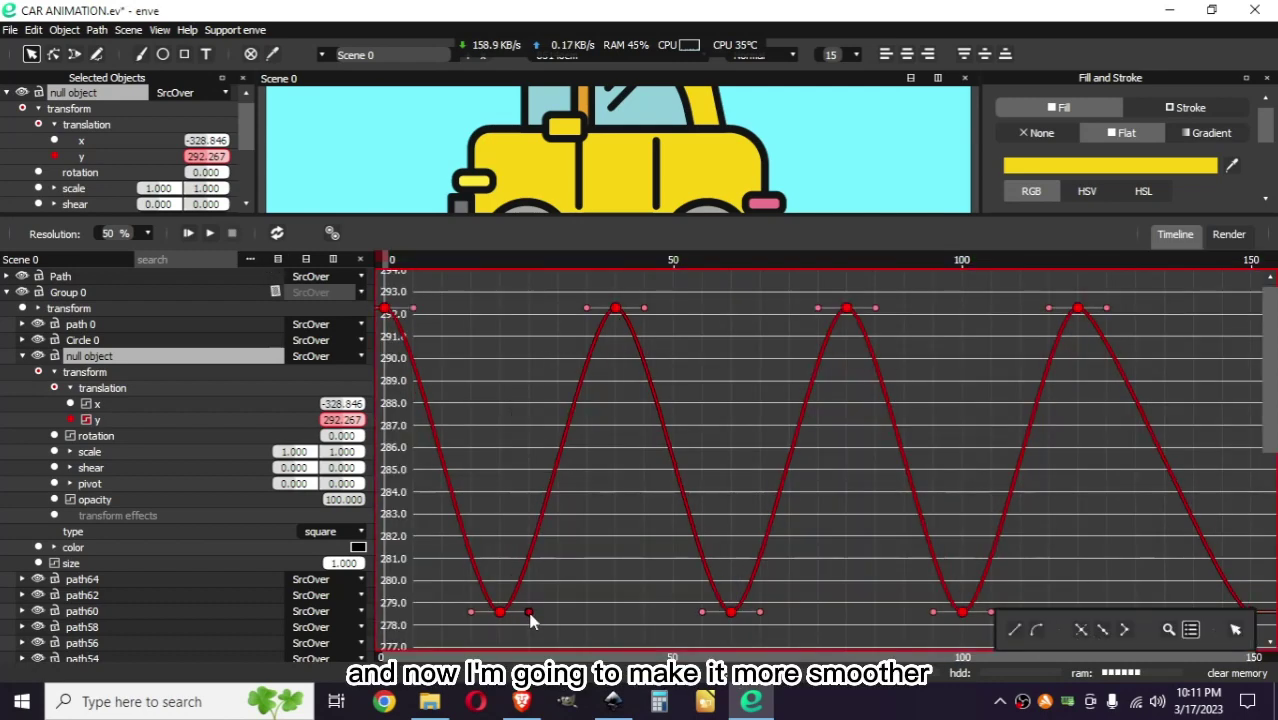
# Step: Widen the bezier handles at each of the four troughs of the y curve
pyautogui.moveTo(529, 612); pyautogui.dragTo(569, 612)
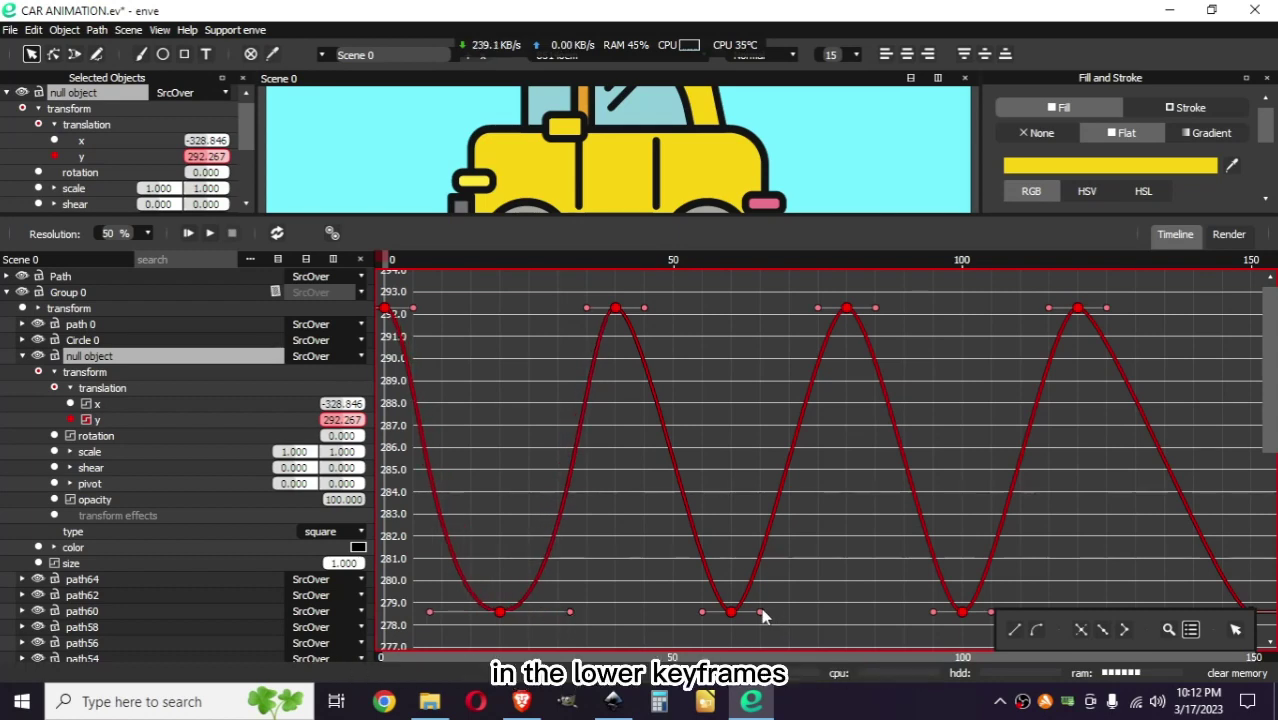
pyautogui.moveTo(760, 612); pyautogui.dragTo(797, 612)
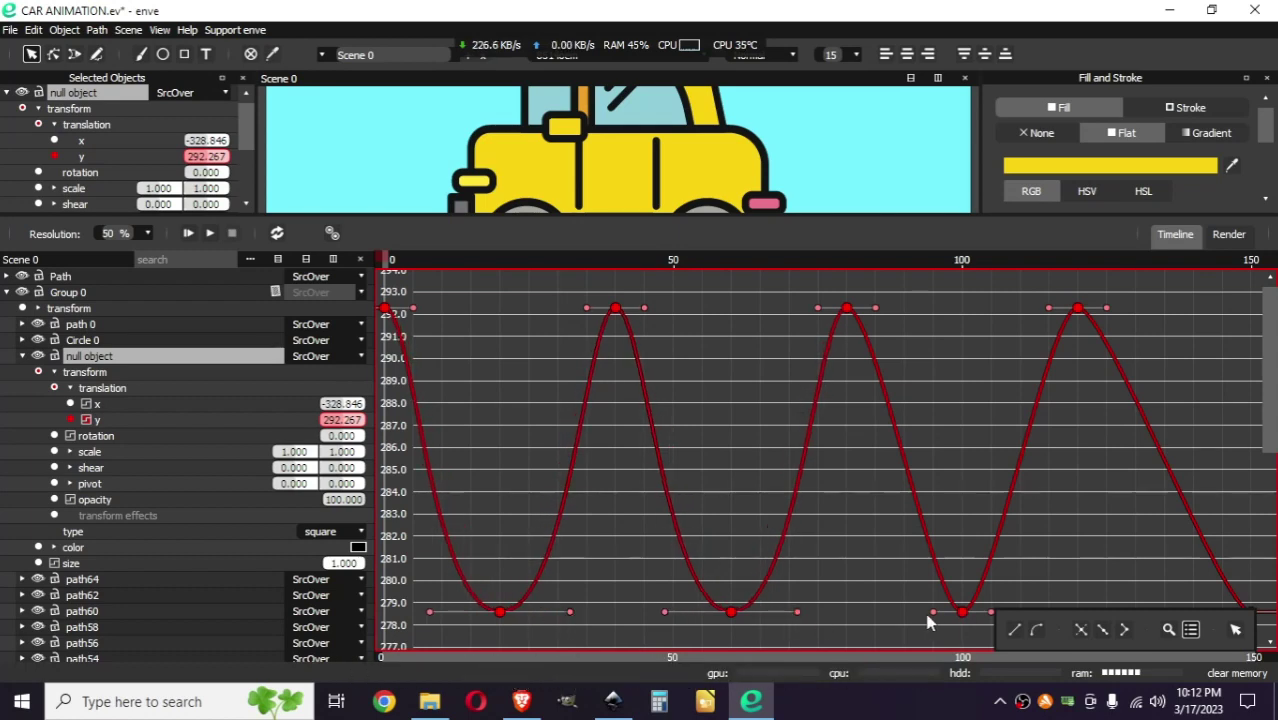
pyautogui.moveTo(930, 614); pyautogui.dragTo(904, 614)
pyautogui.scroll(-2, 1133, 519)
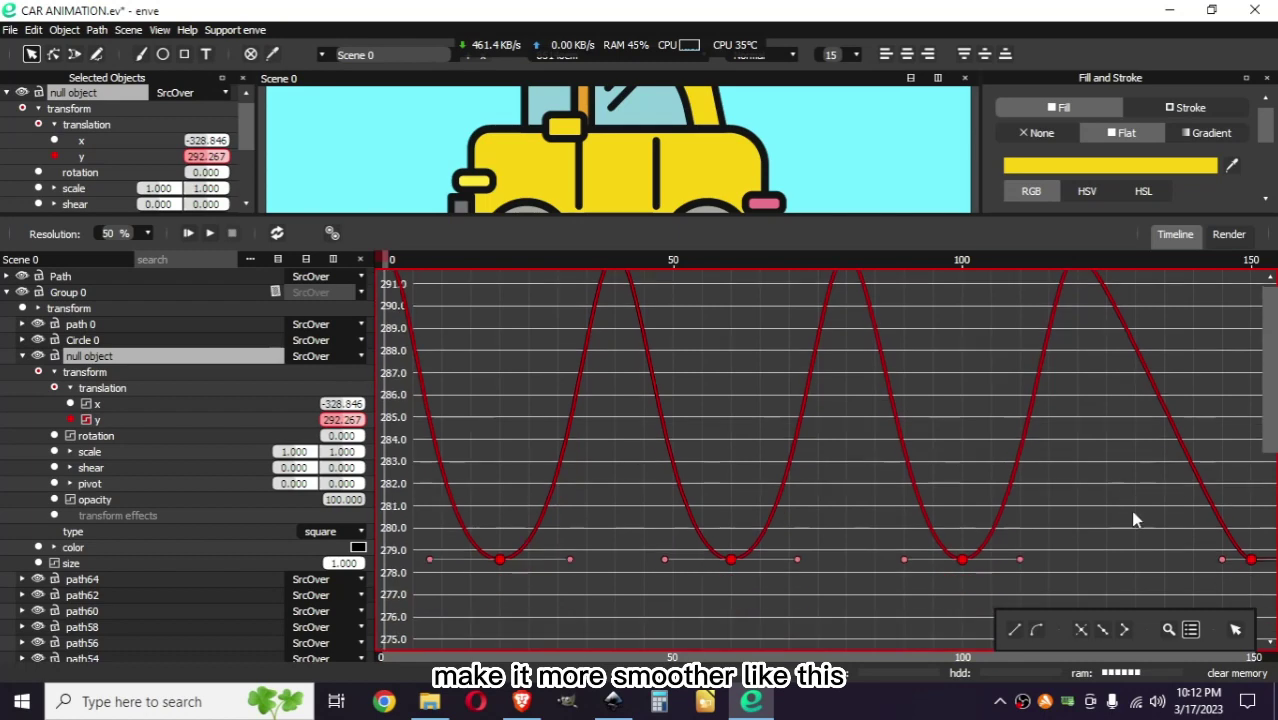
pyautogui.moveTo(1224, 561); pyautogui.dragTo(1187, 562)
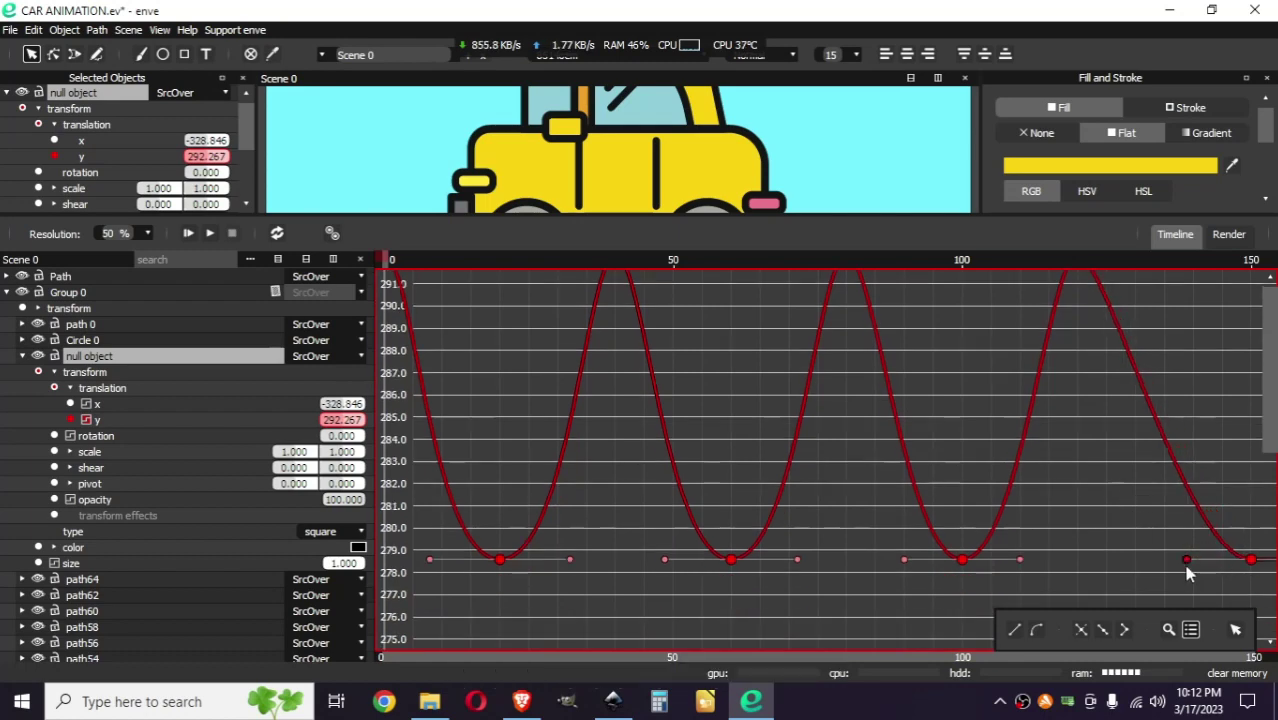
# Step: Enlarge the canvas to show the whole taxi and play the animation on loop
pyautogui.click(279, 260)
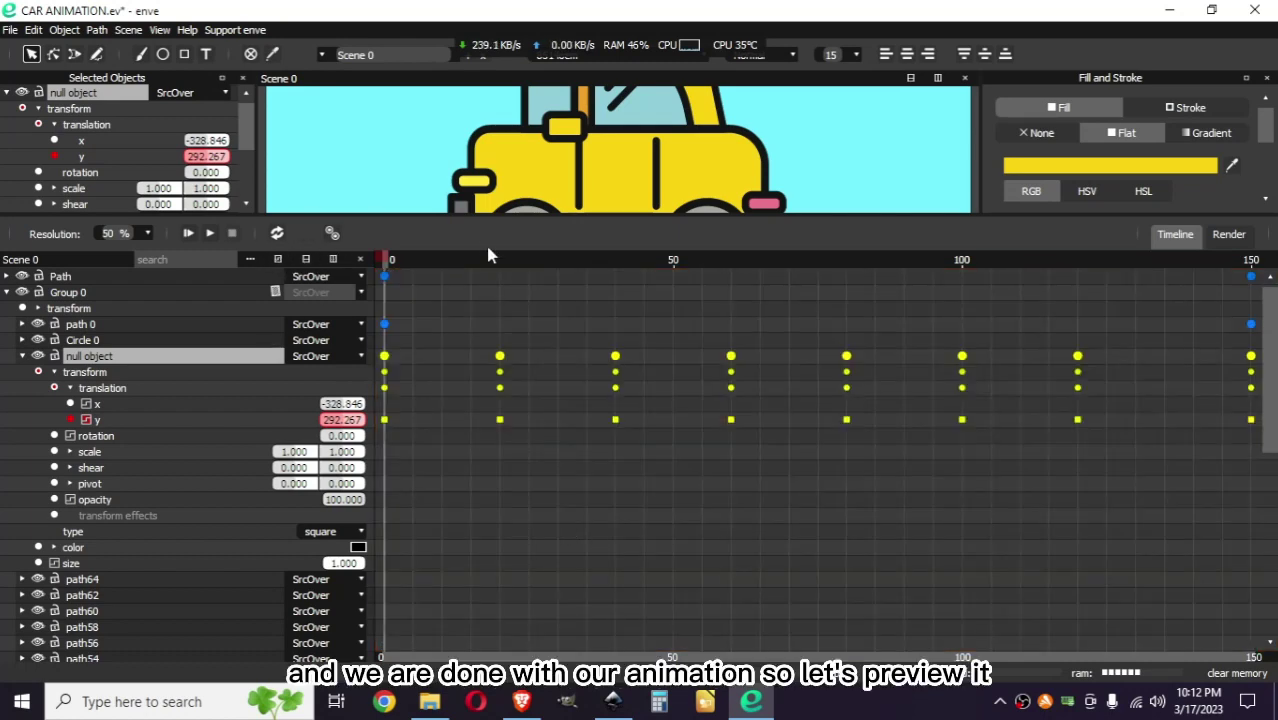
pyautogui.moveTo(481, 216); pyautogui.dragTo(530, 545)
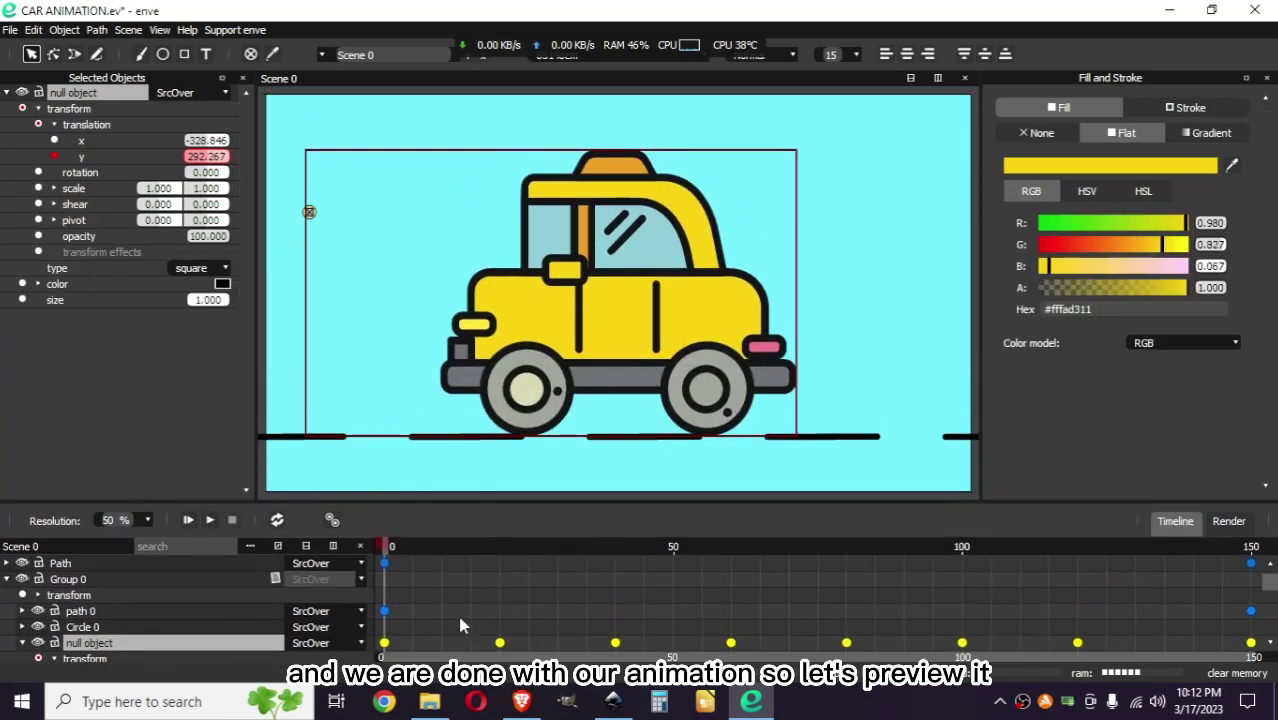
pyautogui.press('space')
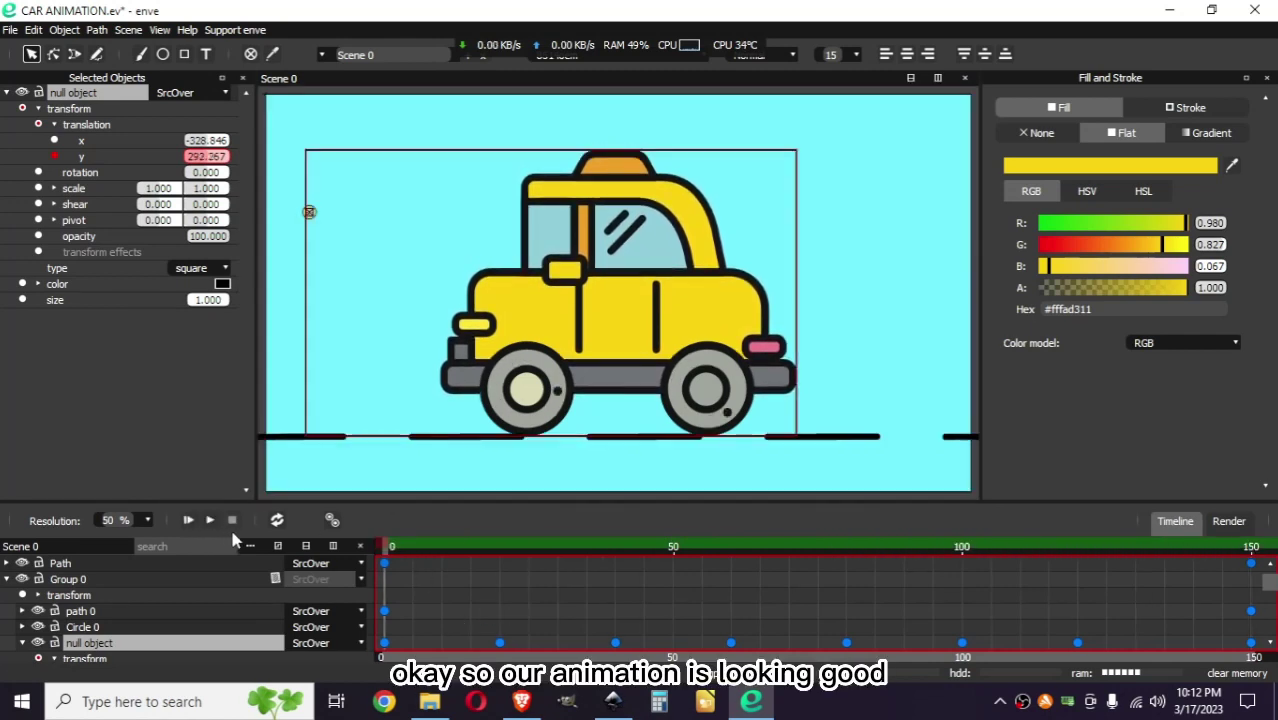
pyautogui.click(277, 521)
pyautogui.click(467, 496)
pyautogui.press('space')
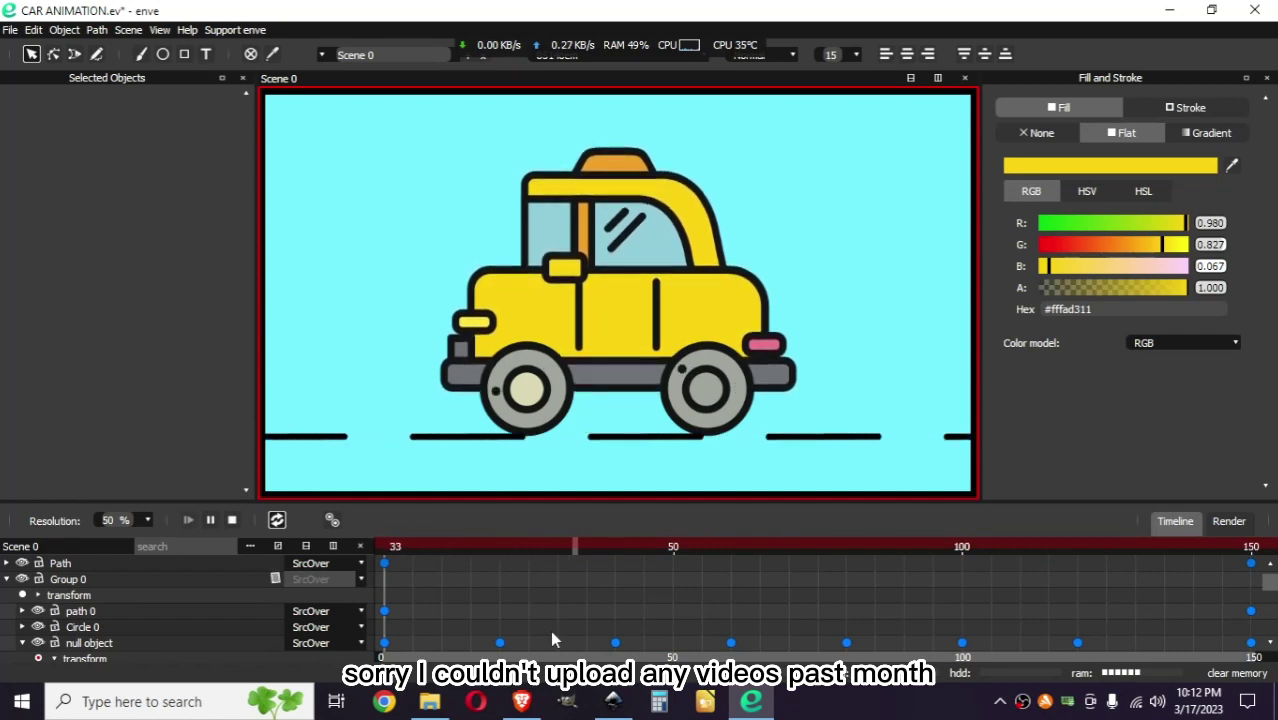
# Step: Stop playback, save CAR ANIMATION.ev, and play the taxi animation again
pyautogui.press('space')
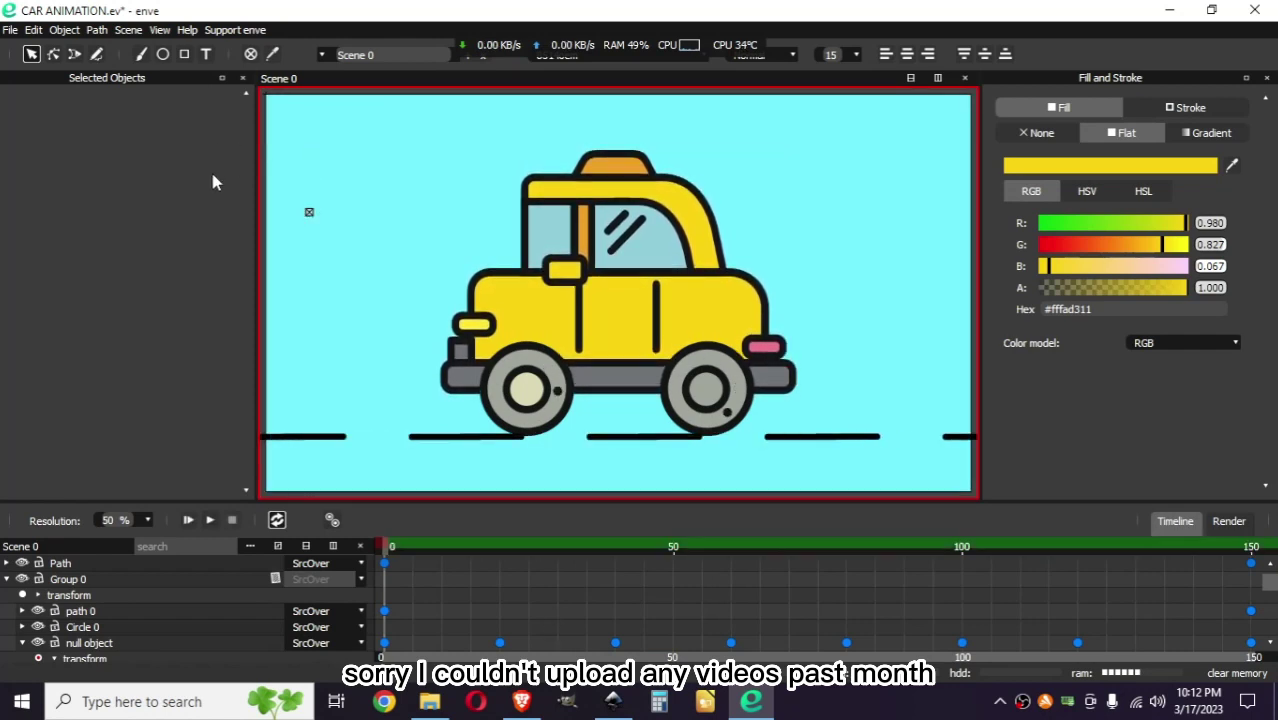
pyautogui.hotkey('ctrl', 's')
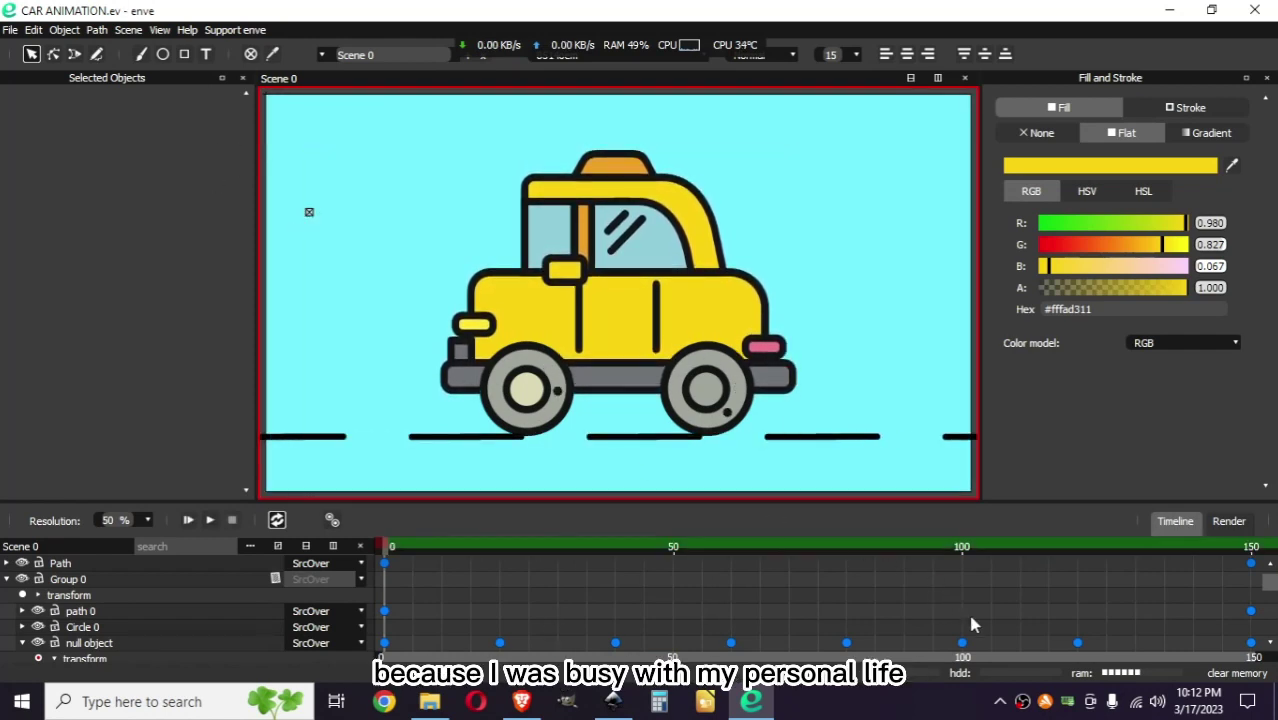
pyautogui.press('space')
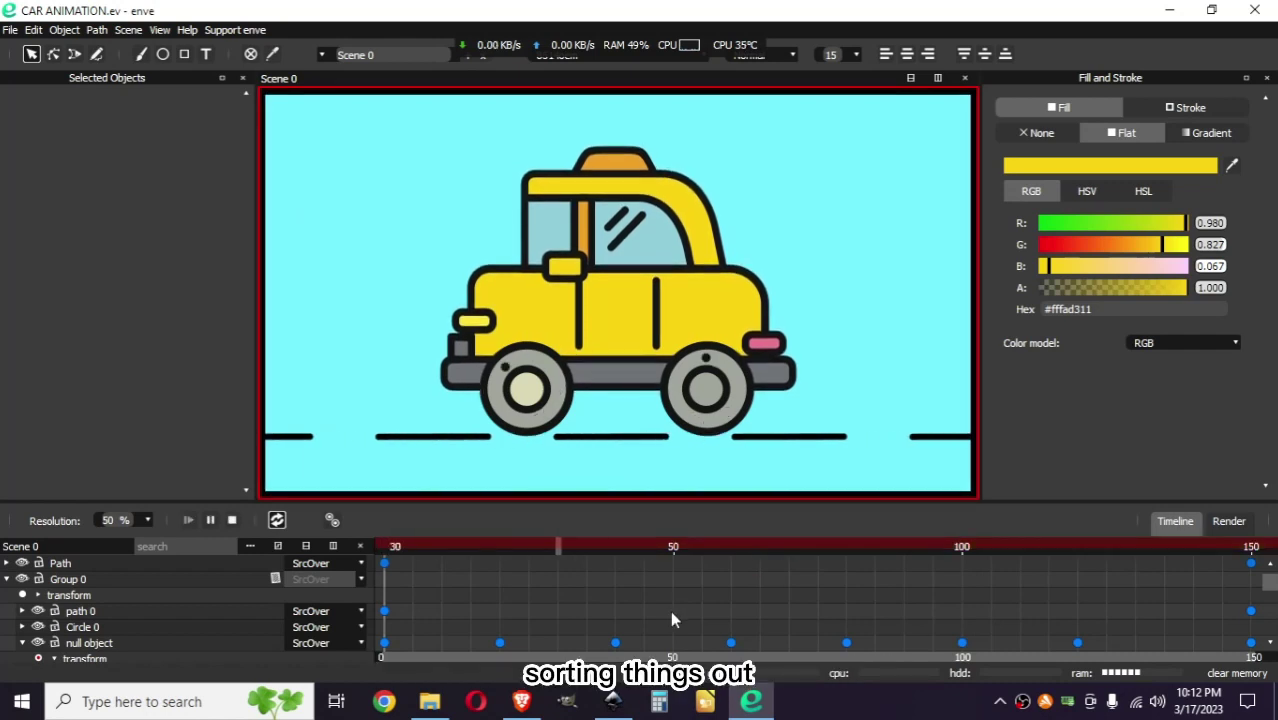